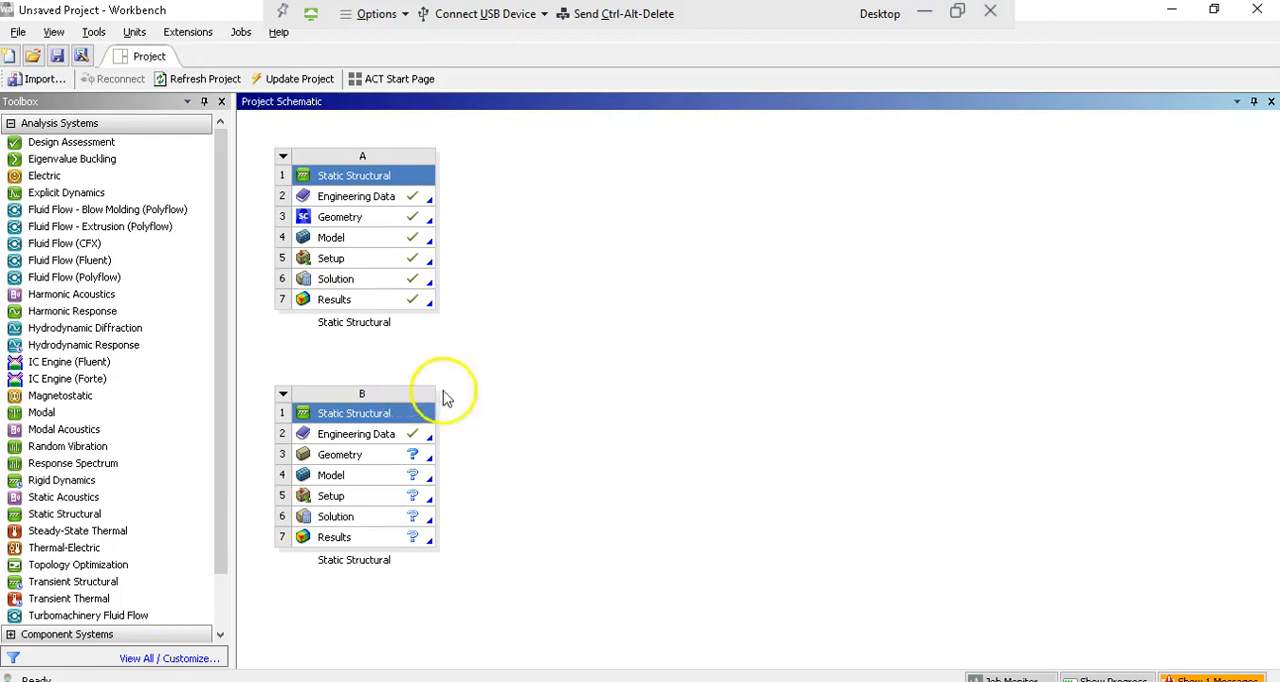
Step: Open the engineering data of Static Structural system B and add a new material named steel
{"action": "double_click", "coordinate": [388, 441]}
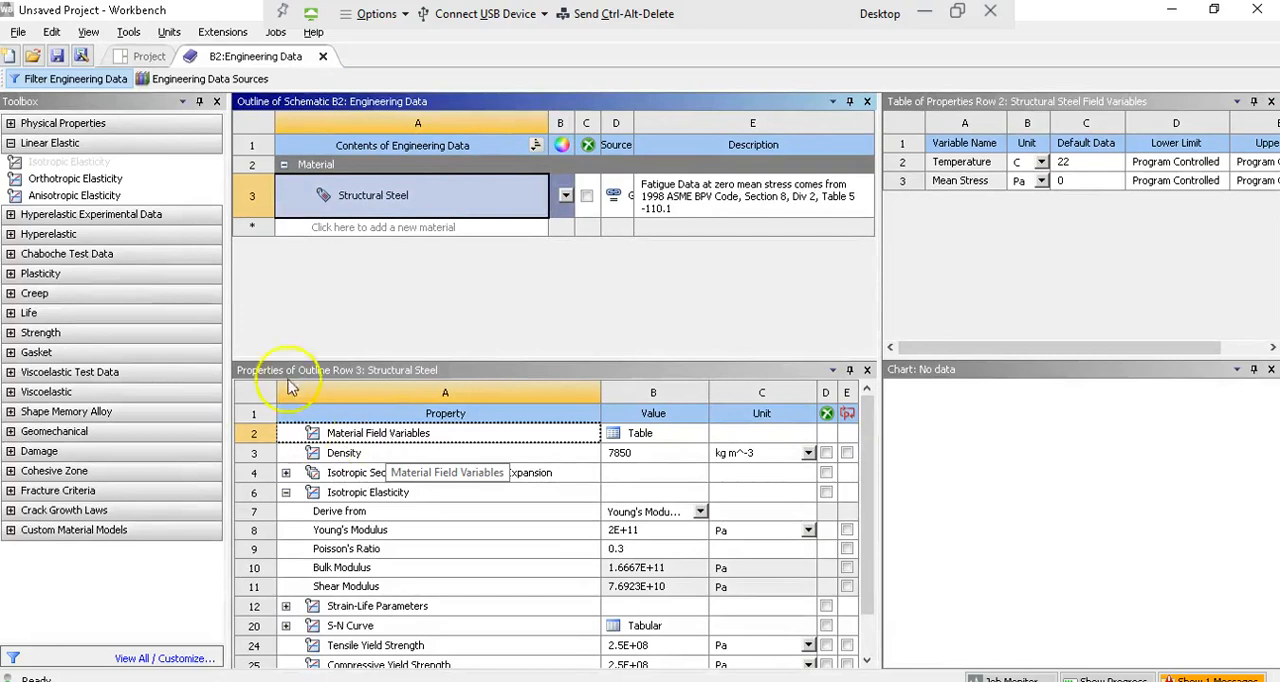
{"action": "left_click", "coordinate": [436, 229]}
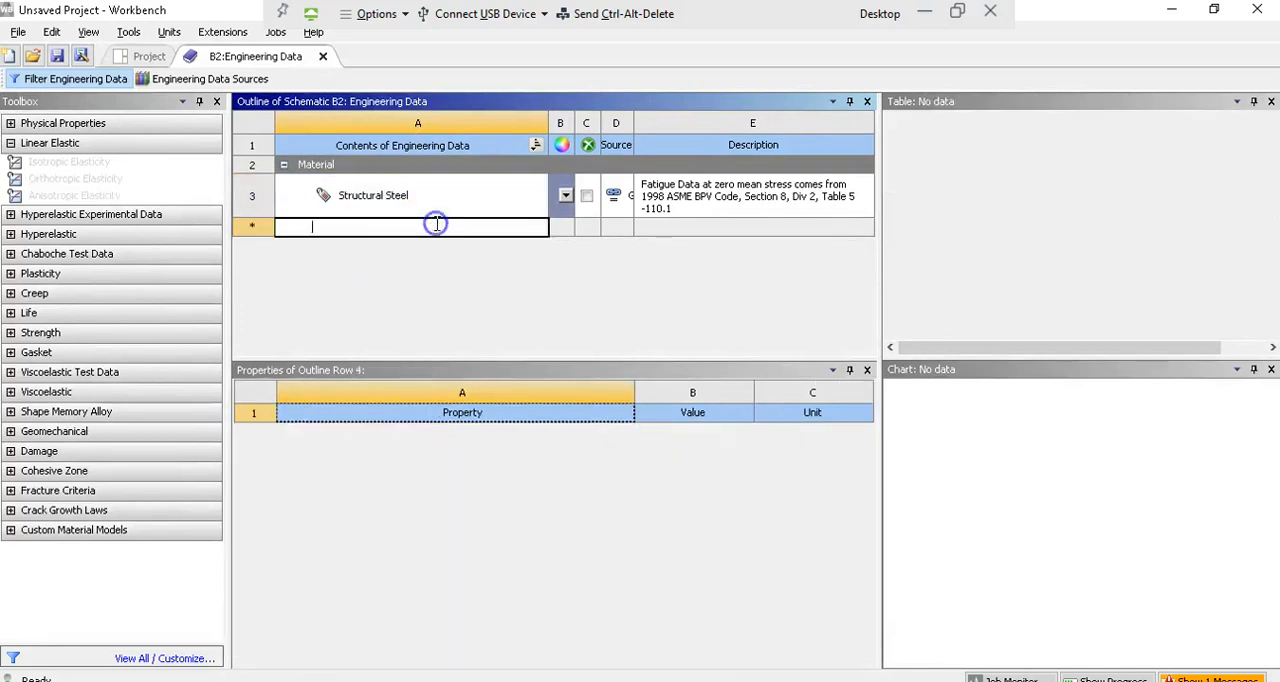
{"action": "type", "text": "steel"}
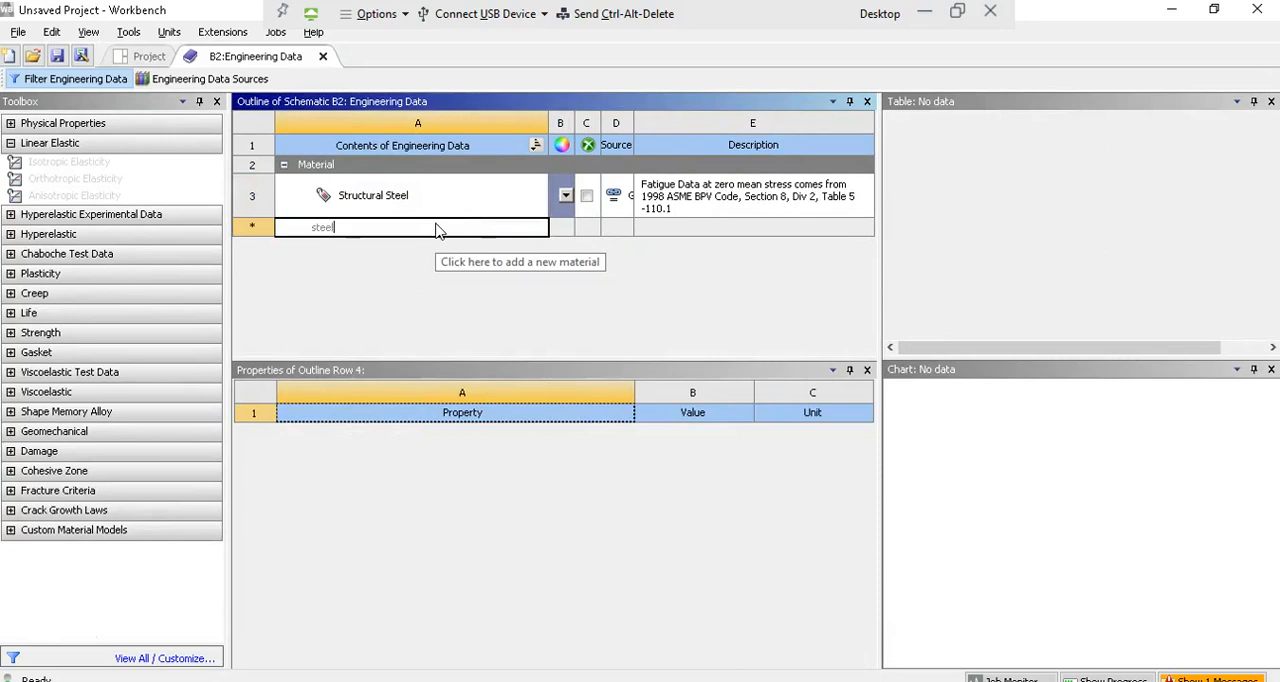
{"action": "key", "text": "Return"}
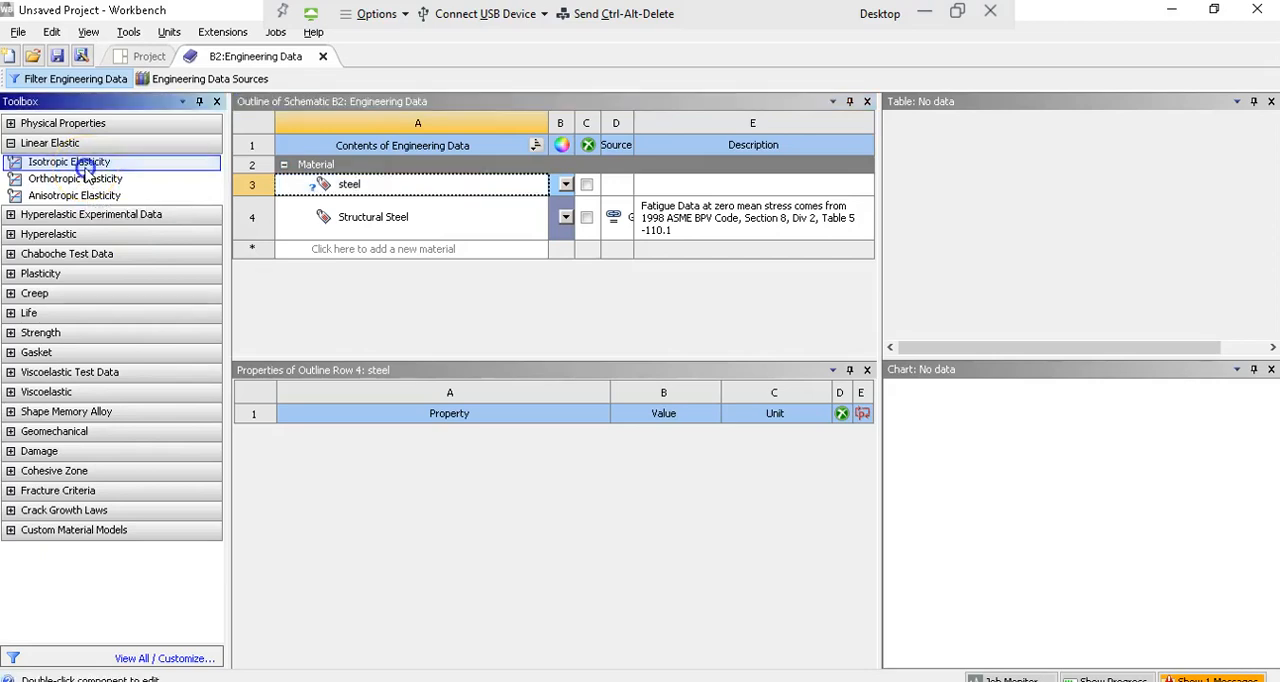
Step: Add Isotropic Elasticity to the steel material and set its Young's Modulus to 29e6 psi
{"action": "double_click", "coordinate": [69, 162]}
{"action": "left_click", "coordinate": [520, 518]}
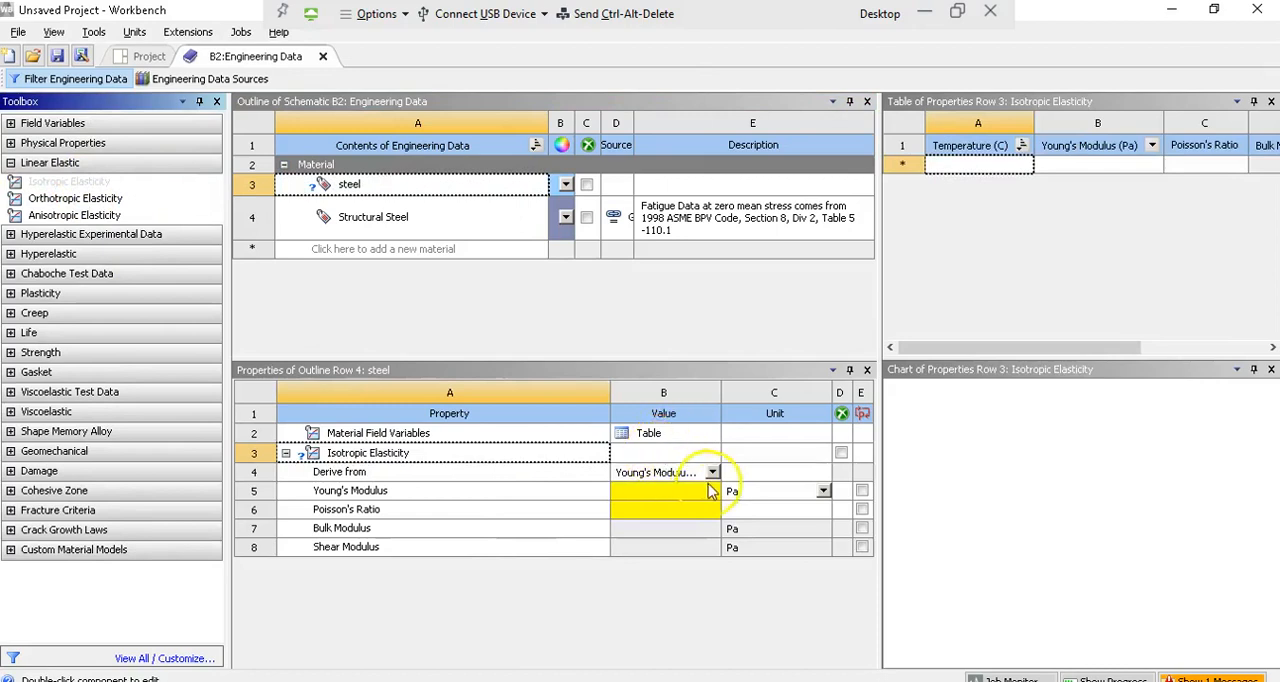
{"action": "left_click", "coordinate": [771, 495]}
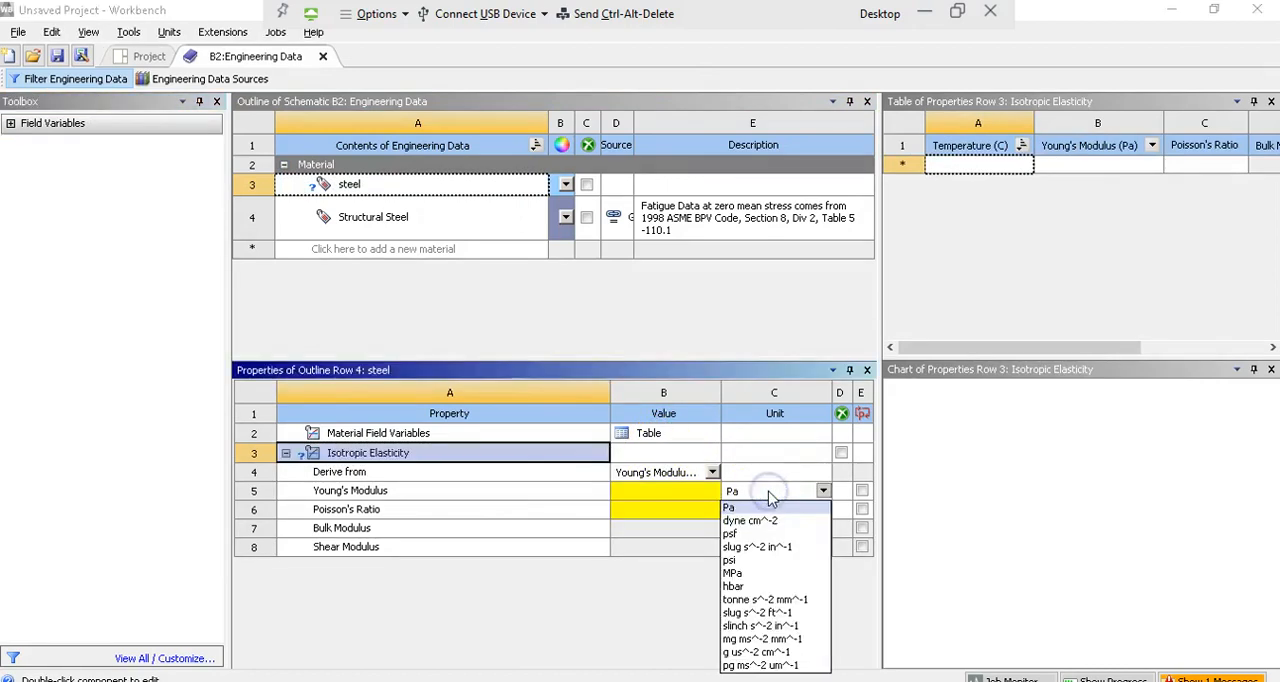
{"action": "left_click", "coordinate": [740, 560]}
{"action": "left_click", "coordinate": [684, 496]}
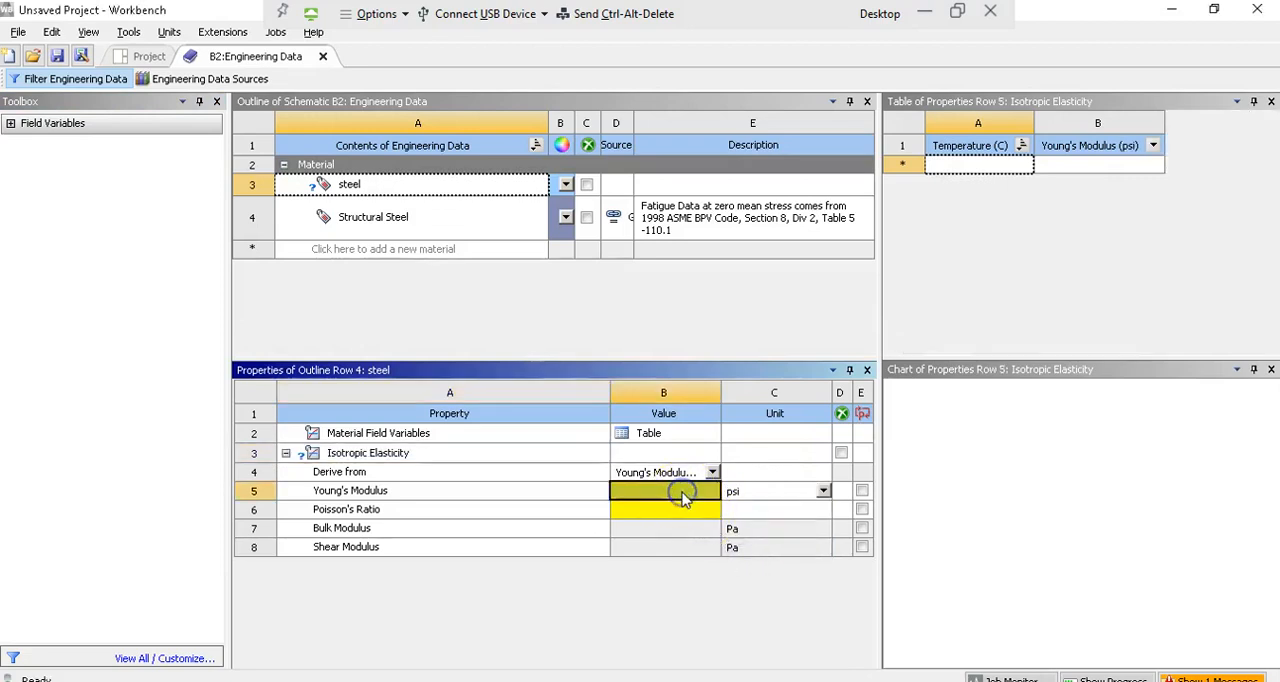
{"action": "type", "text": "29"}
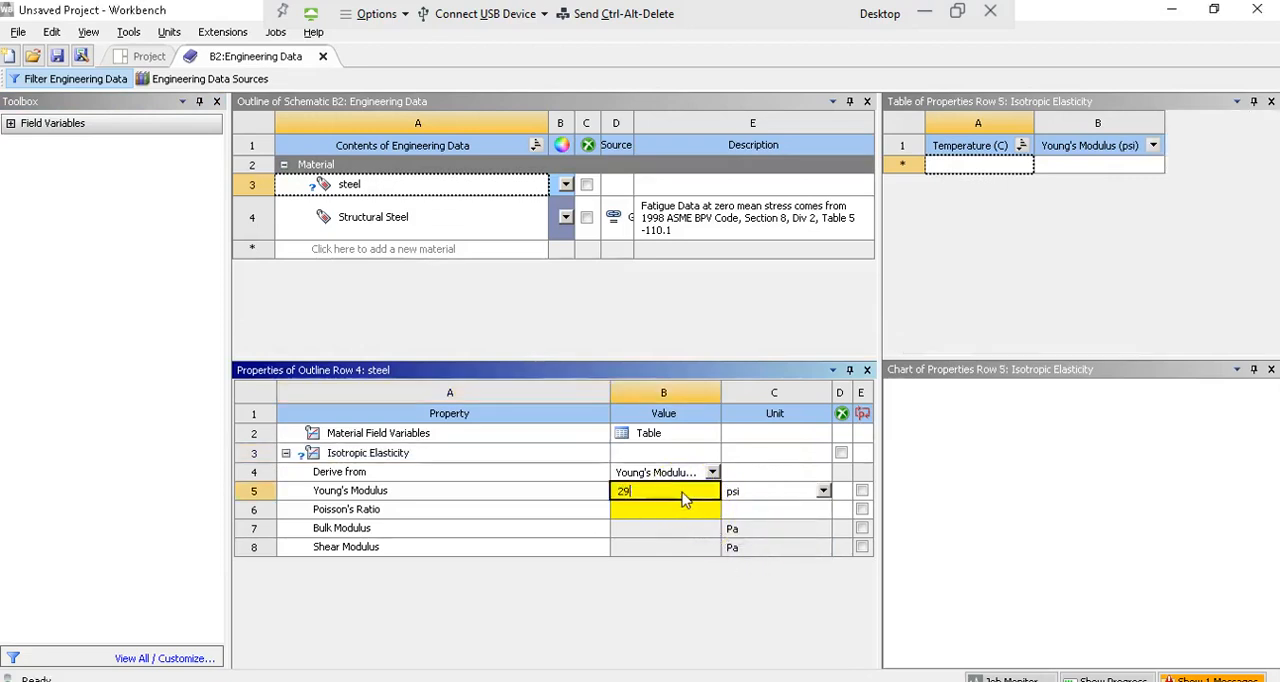
{"action": "type", "text": "e6"}
Step: Set the steel's Poisson's Ratio to 0.3 and close the engineering data
{"action": "left_click", "coordinate": [678, 508]}
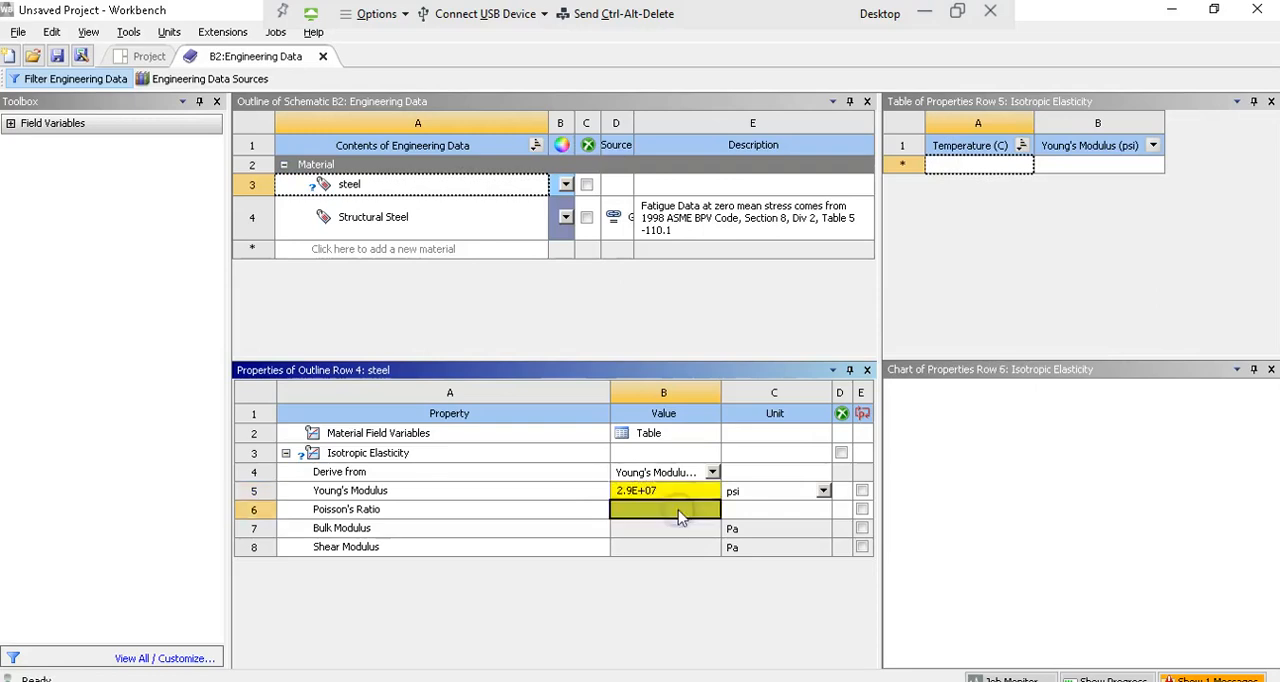
{"action": "type", "text": "0.3"}
{"action": "key", "text": "Return"}
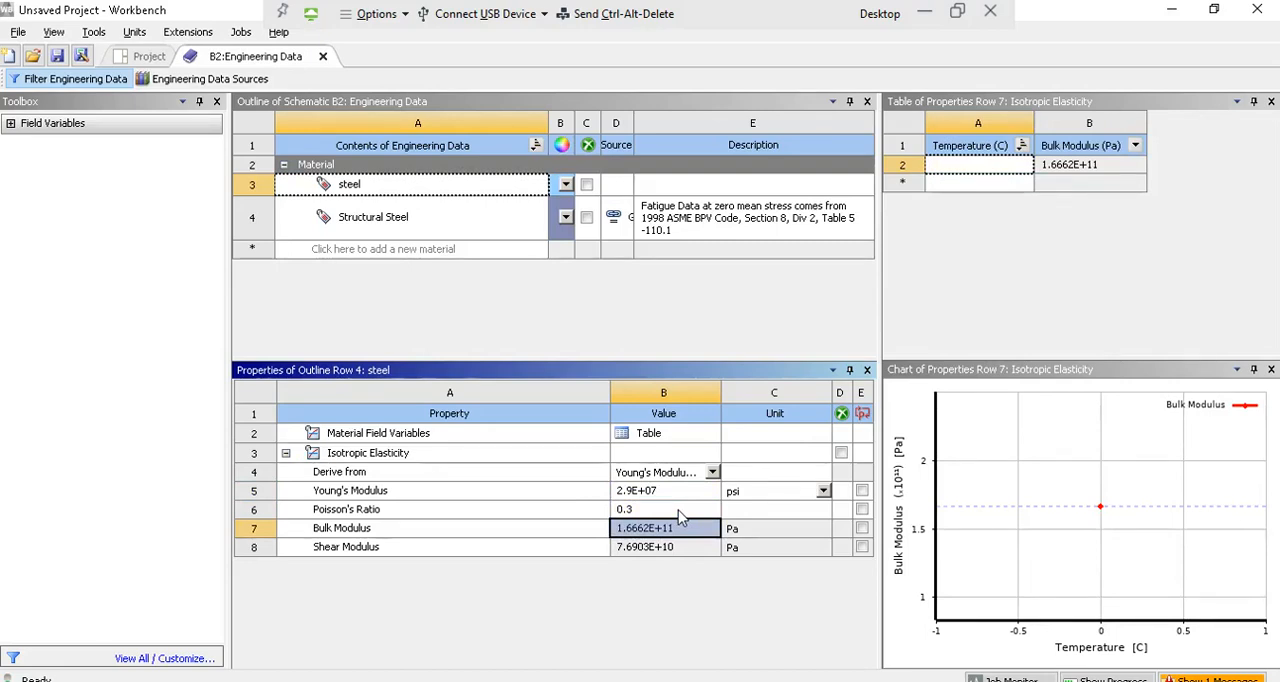
{"action": "left_click", "coordinate": [323, 58]}
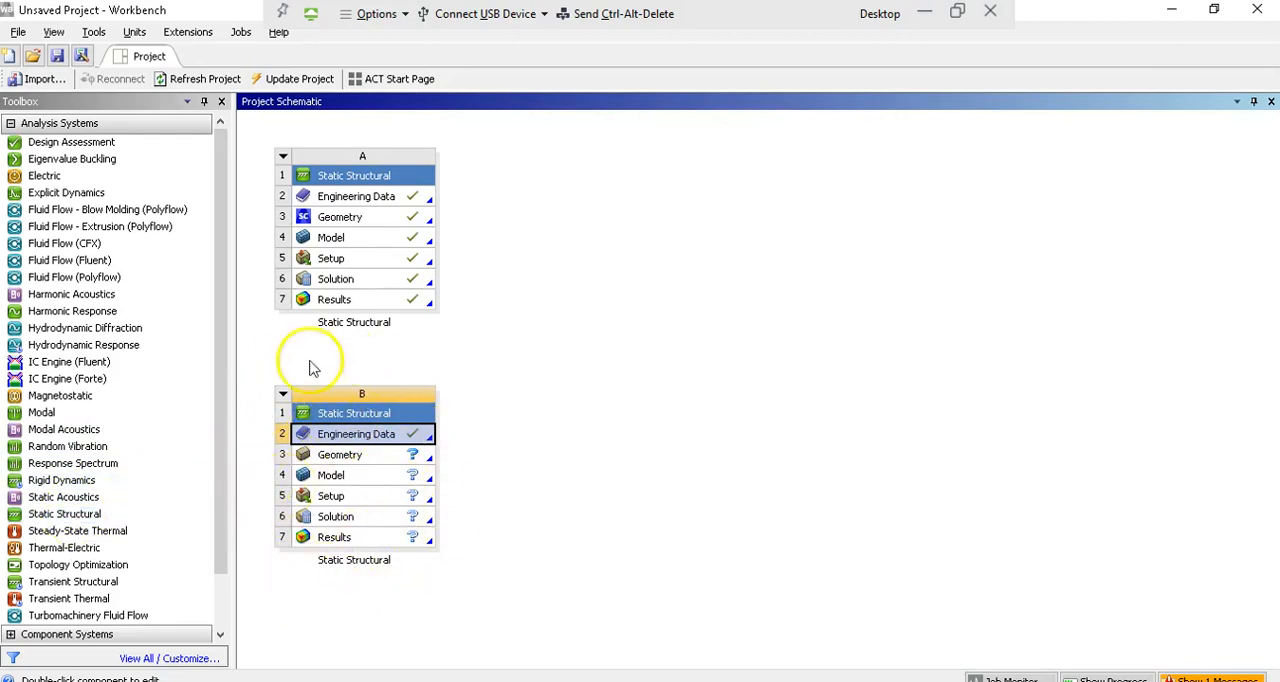
Step: Open system B's geometry in SpaceClaim and set the document units to Imperial with length in inches
{"action": "double_click", "coordinate": [334, 460]}
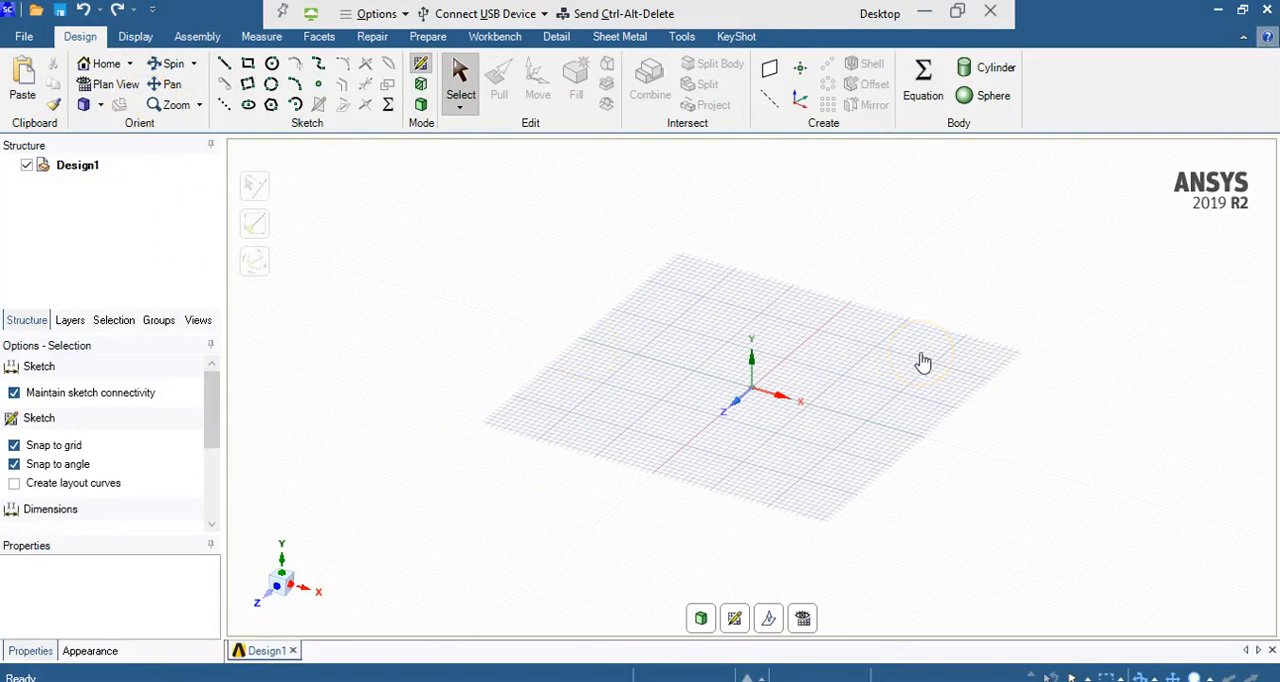
{"action": "left_click", "coordinate": [25, 38]}
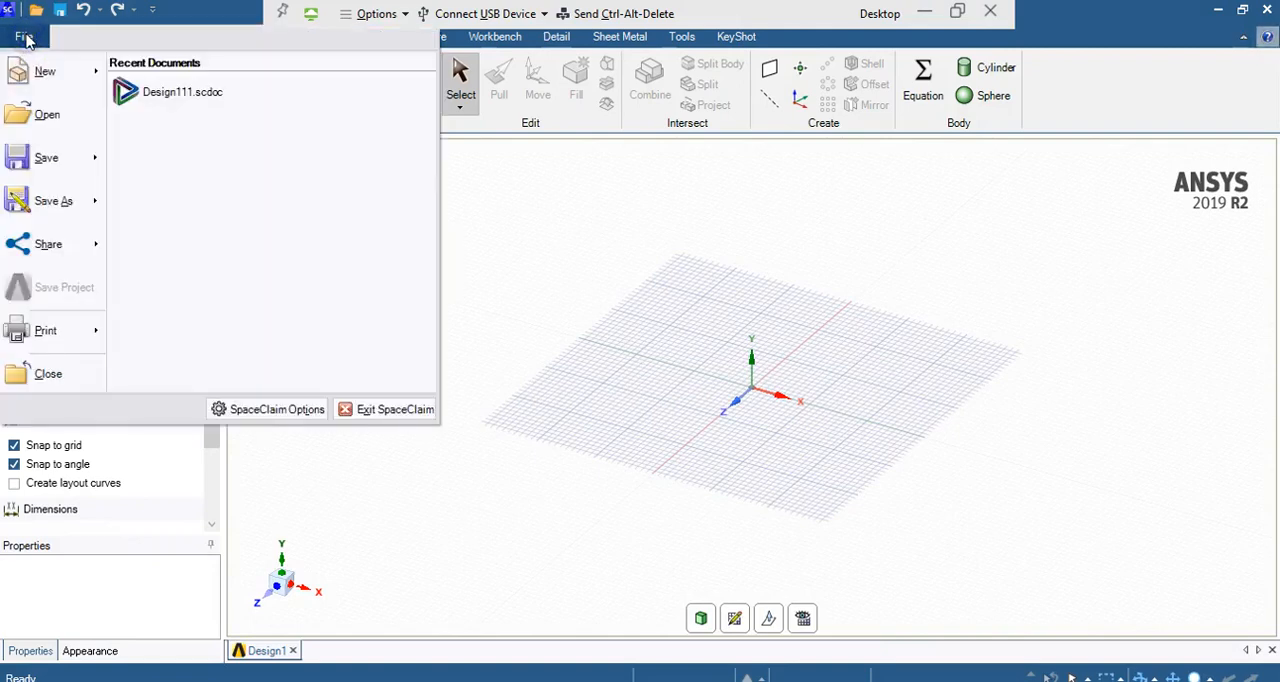
{"action": "left_click", "coordinate": [268, 410]}
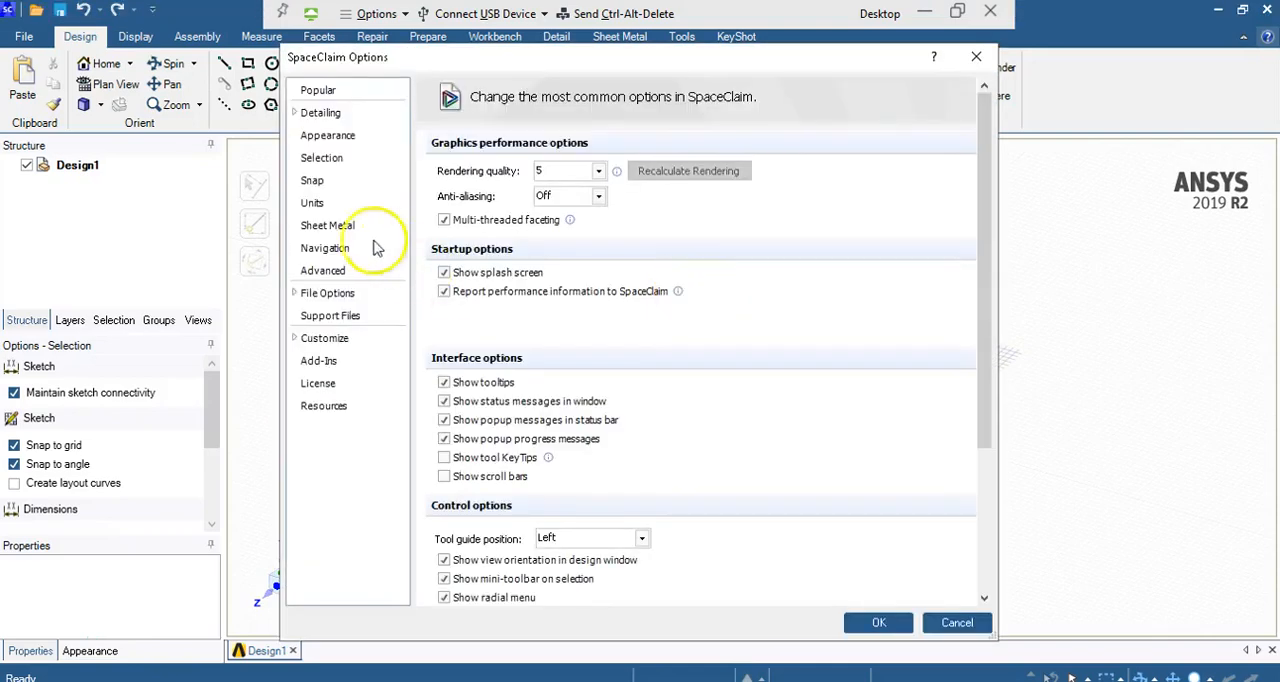
{"action": "left_click", "coordinate": [322, 204]}
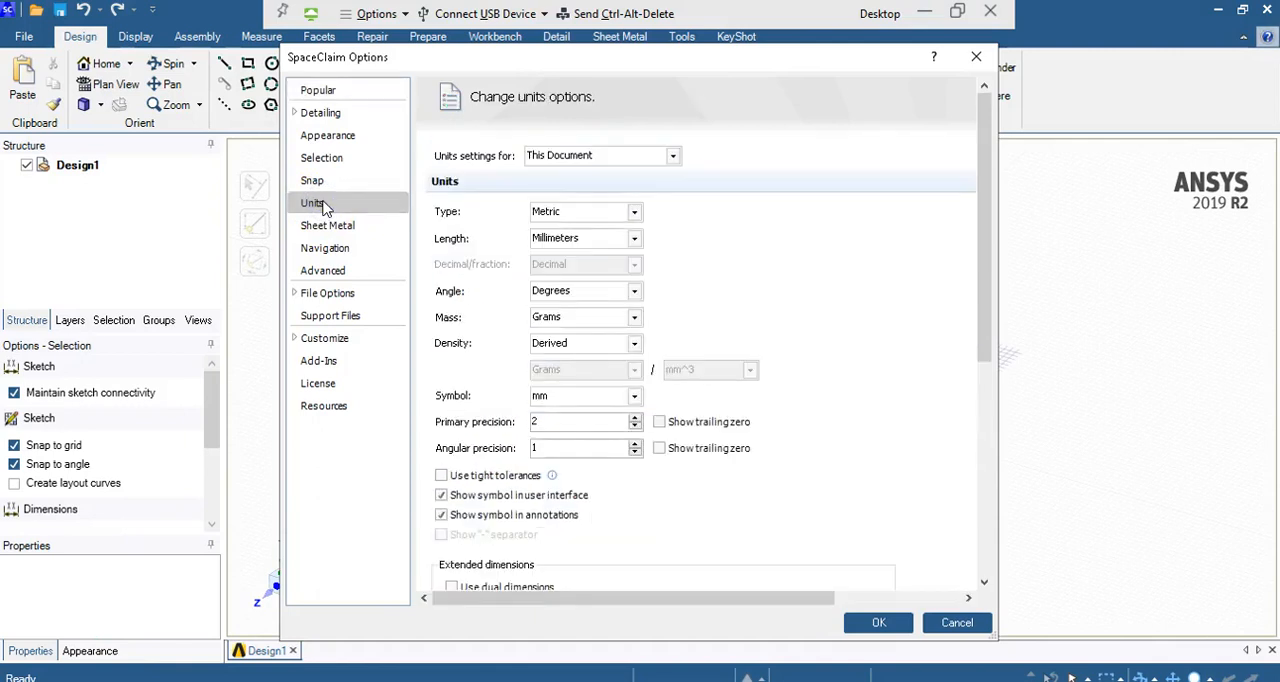
{"action": "left_click", "coordinate": [632, 213]}
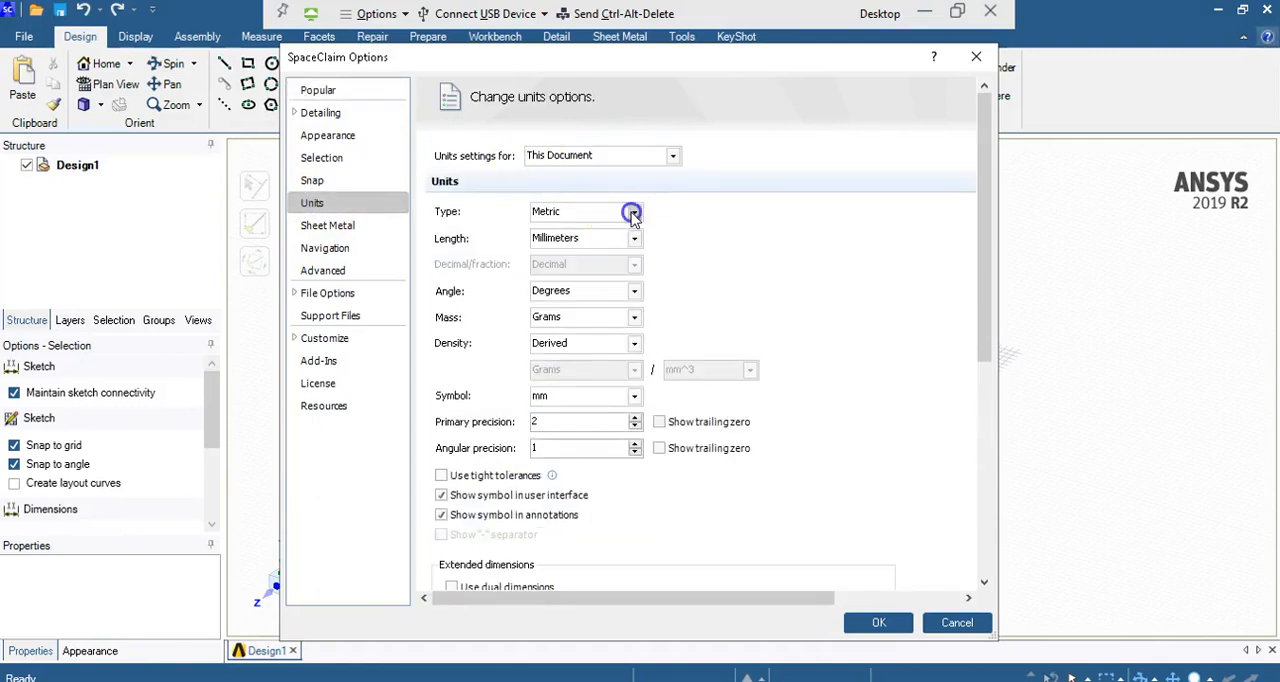
{"action": "left_click", "coordinate": [607, 231]}
{"action": "left_click", "coordinate": [636, 242]}
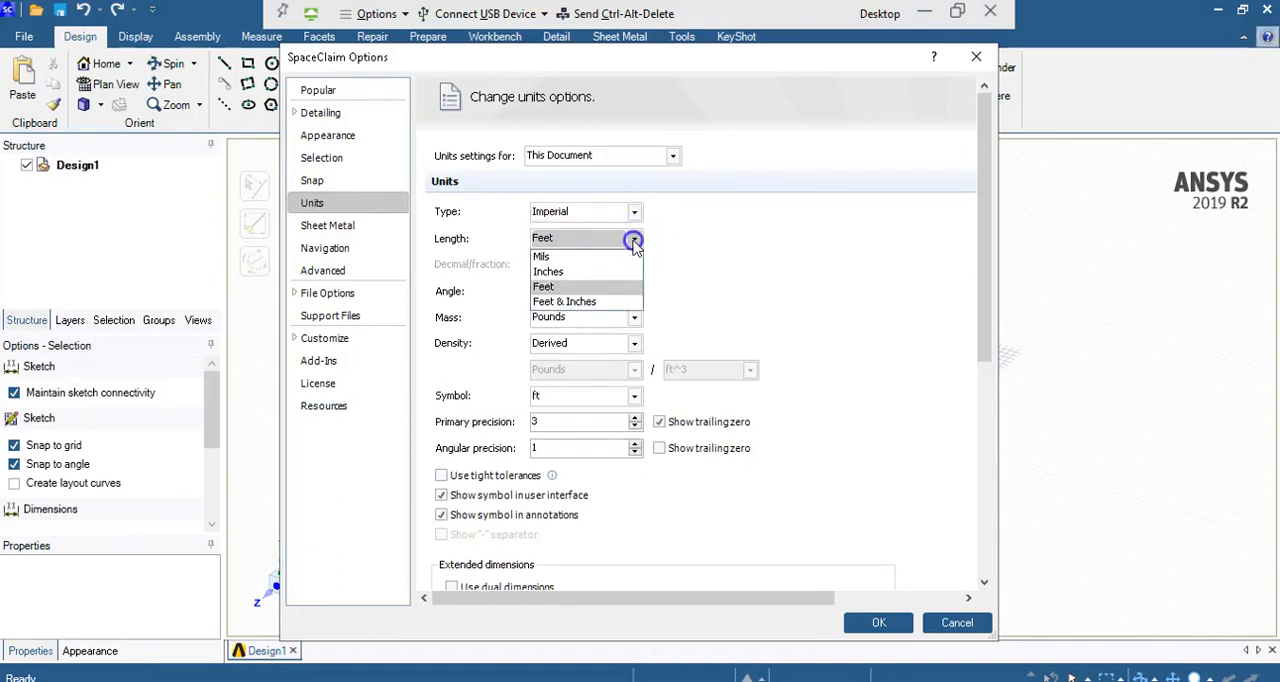
{"action": "left_click", "coordinate": [560, 271]}
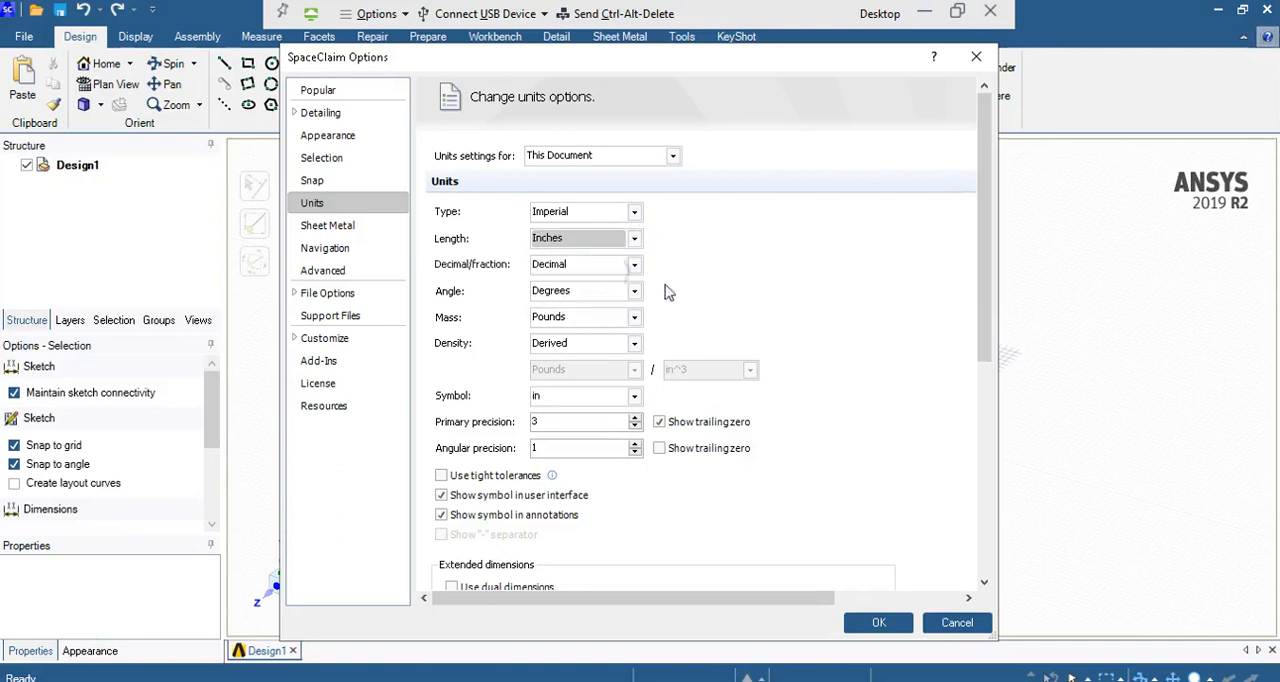
{"action": "left_click", "coordinate": [893, 622]}
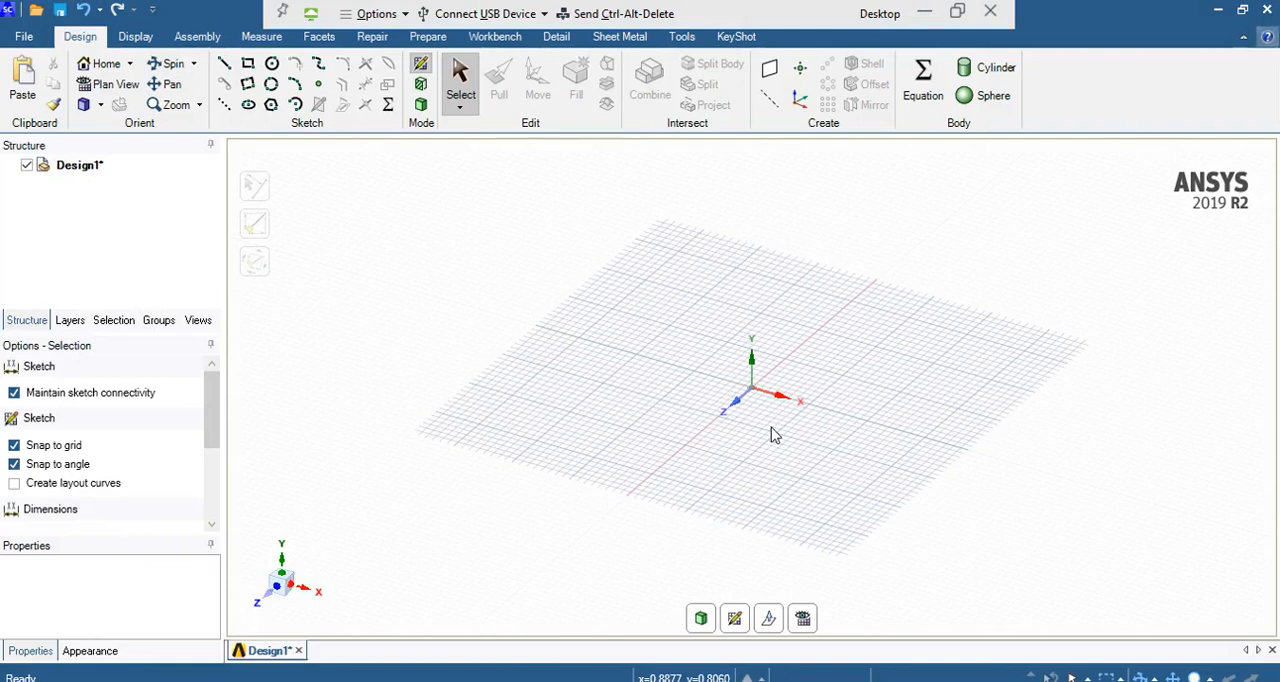
Step: Sketch a rectangle from the origin, 2 in along X and 3 in along the other direction
{"action": "left_click", "coordinate": [246, 66]}
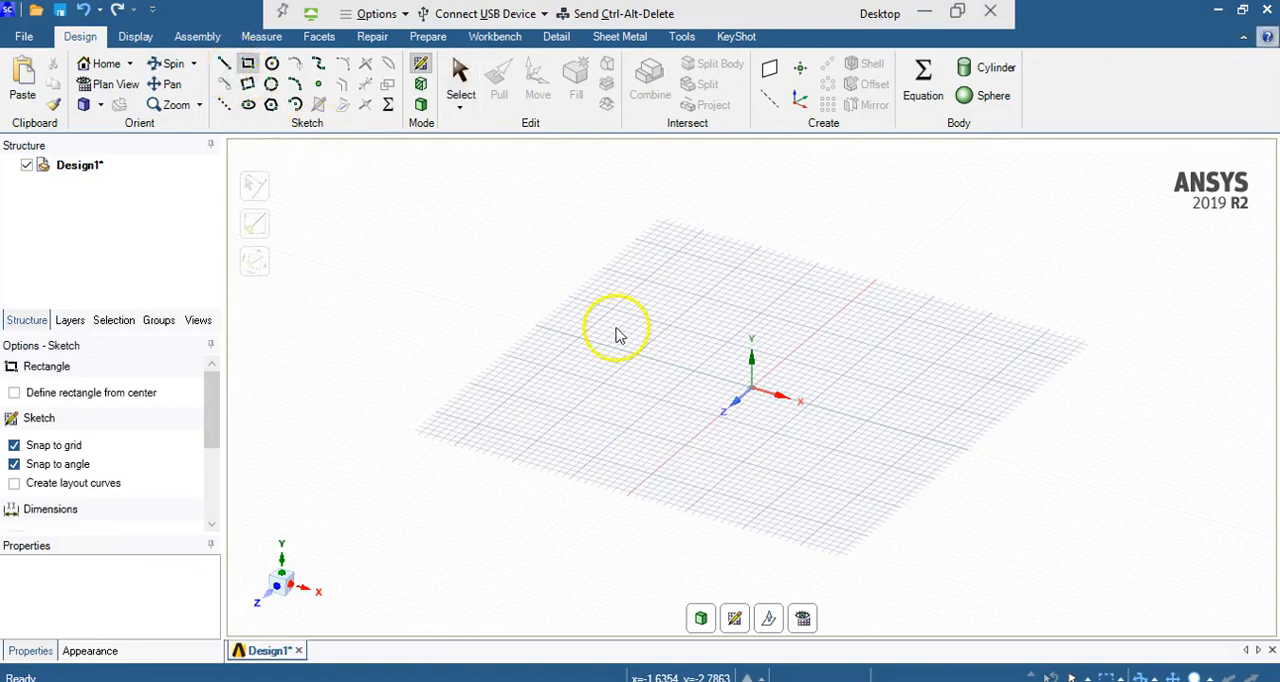
{"action": "left_click", "coordinate": [751, 390]}
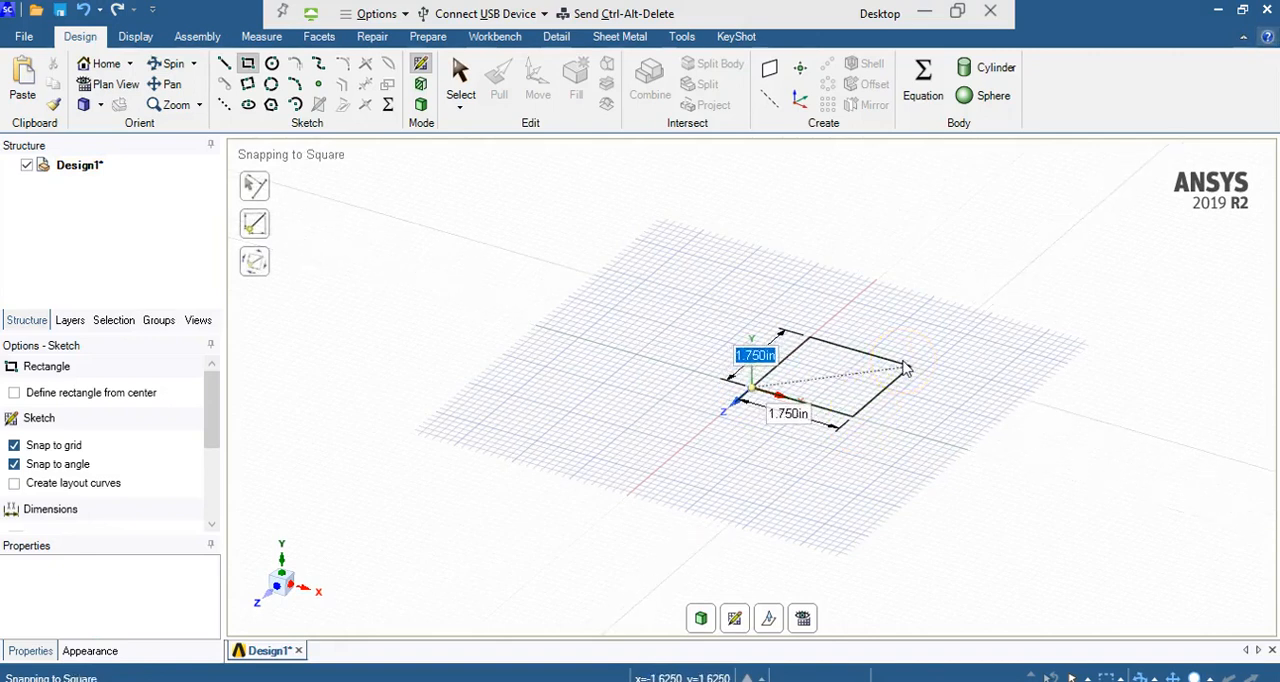
{"action": "type", "text": "3"}
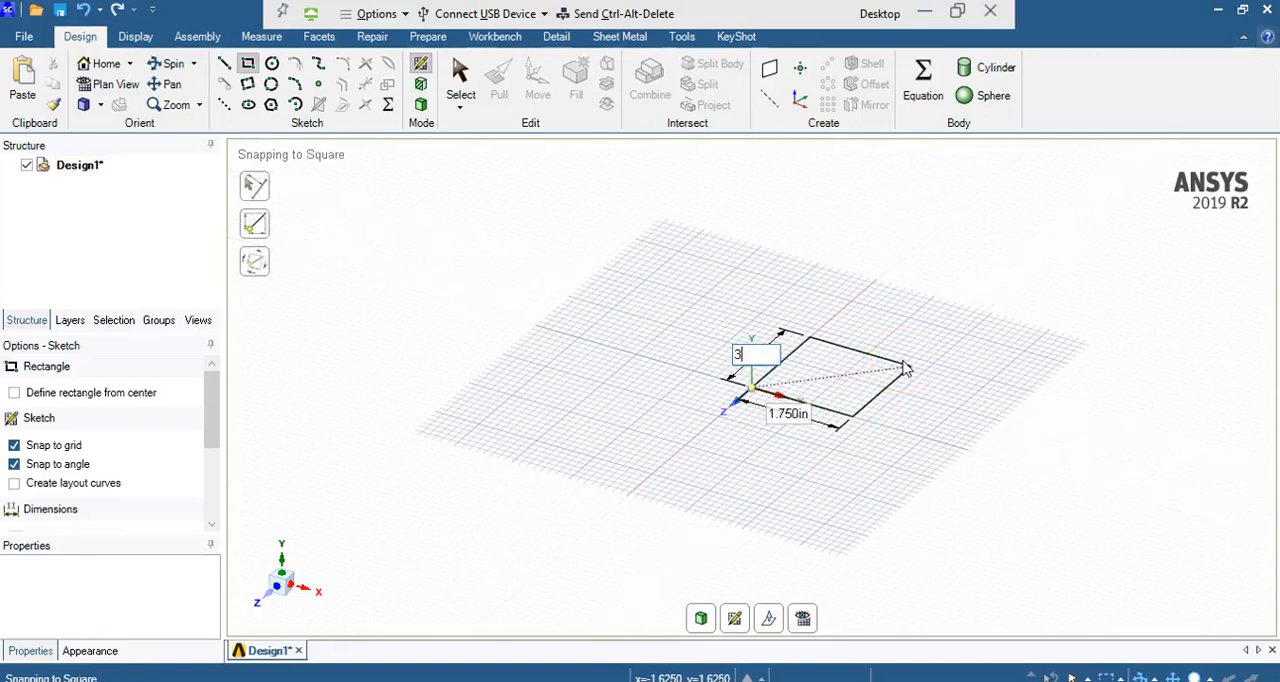
{"action": "key", "text": "Tab"}
{"action": "type", "text": "2"}
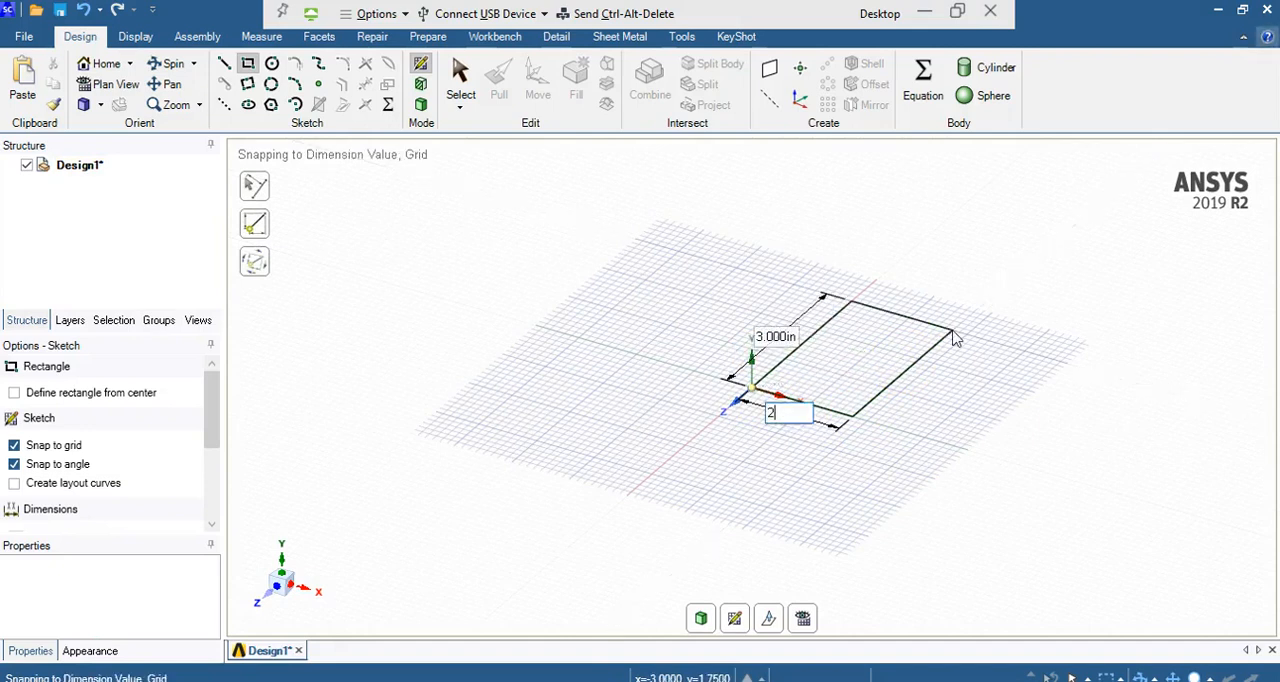
{"action": "key", "text": "Tab"}
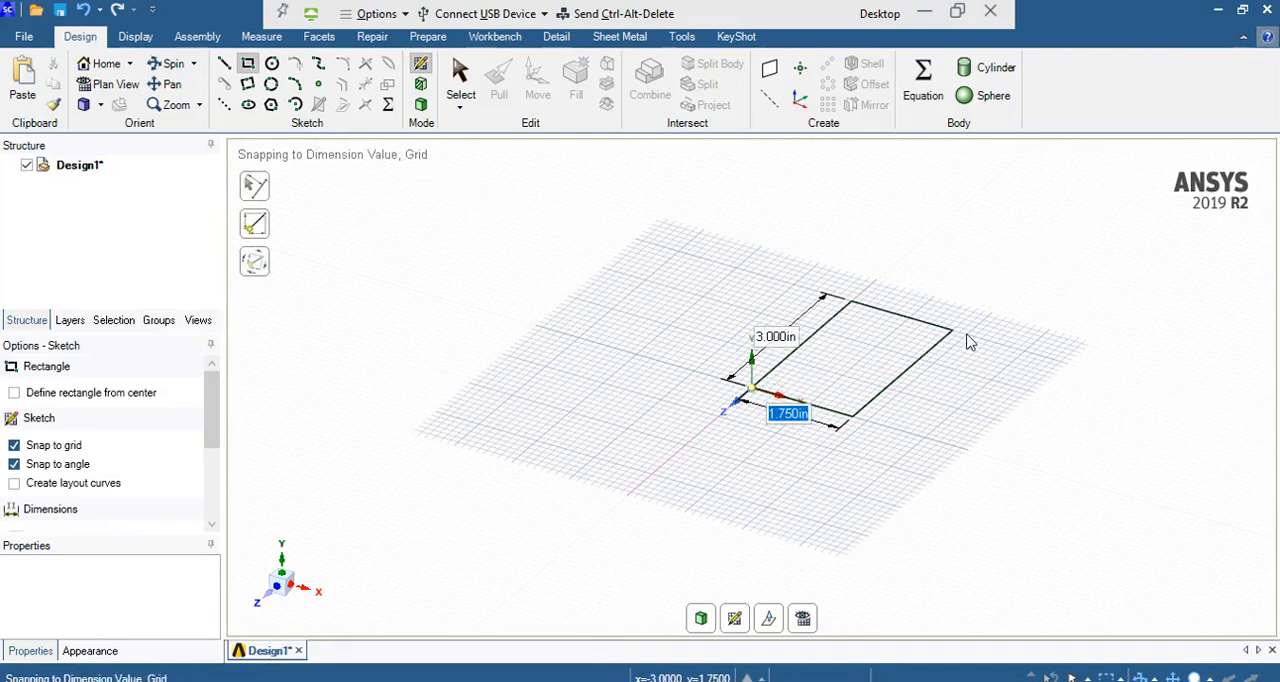
{"action": "left_click", "coordinate": [968, 337]}
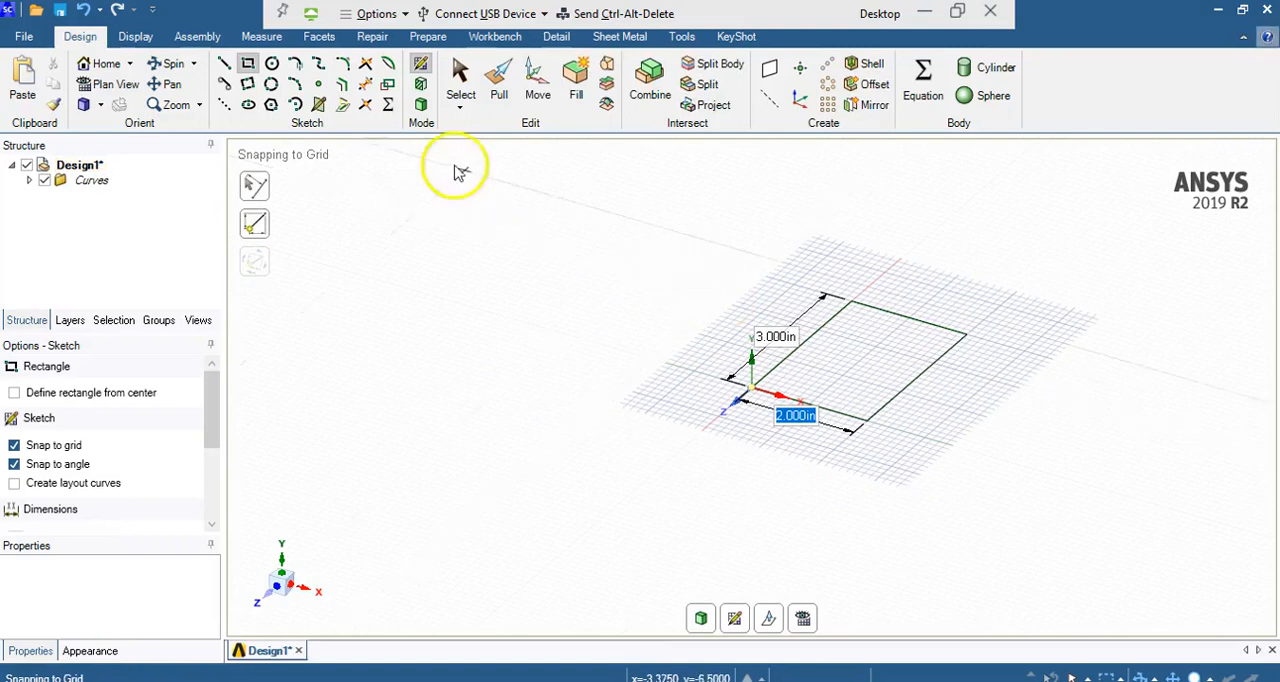
Step: Turn the rectangle sketch into a surface and pull it upward 3.125 in into a solid block
{"action": "left_click", "coordinate": [421, 104]}
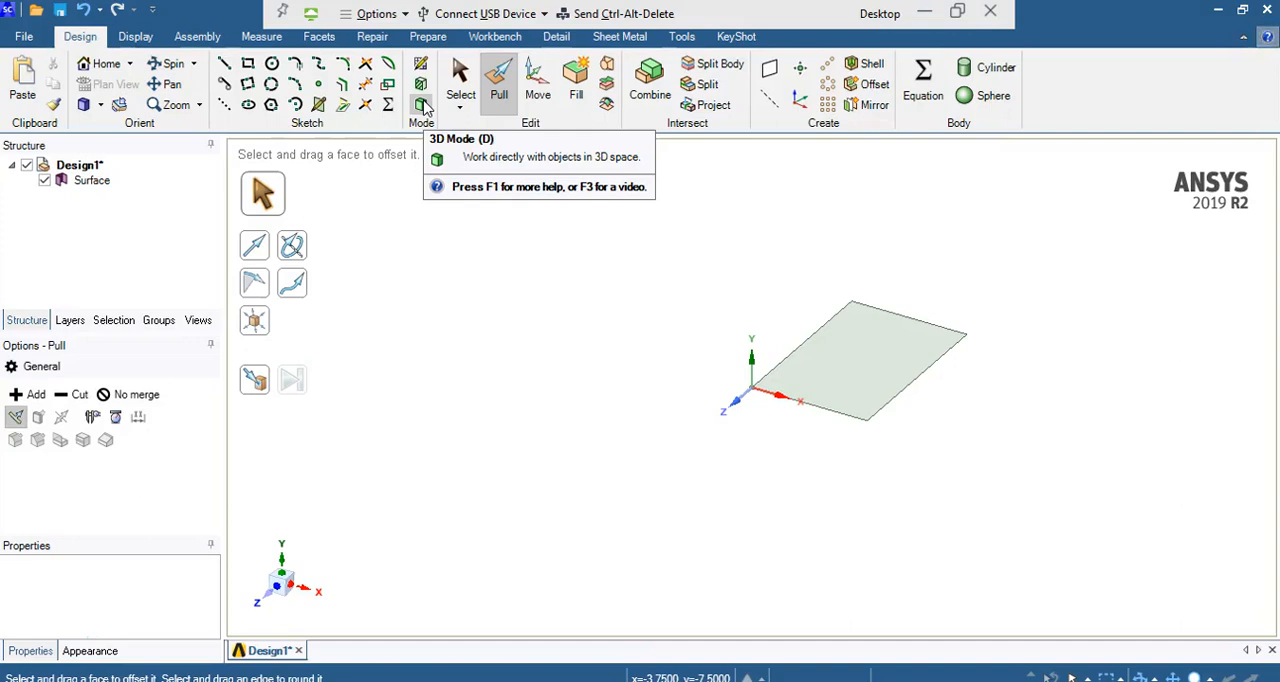
{"action": "left_click", "coordinate": [461, 90]}
{"action": "left_click", "coordinate": [497, 88]}
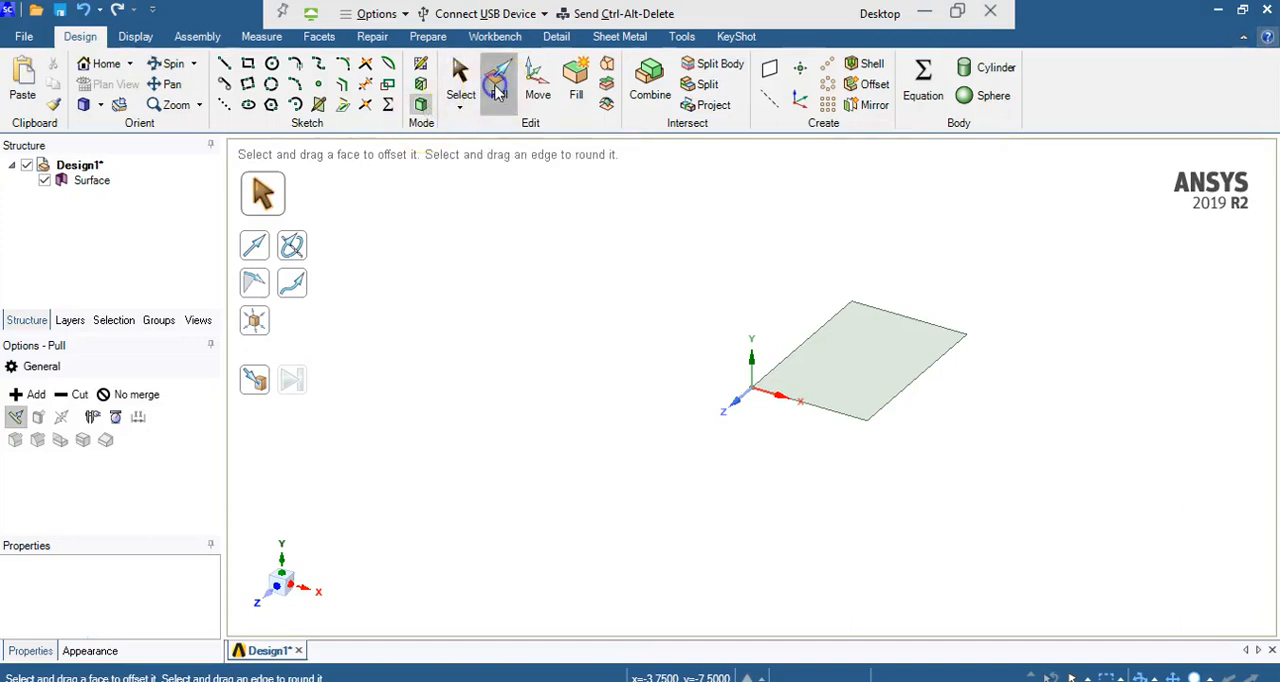
{"action": "left_click", "coordinate": [852, 362]}
{"action": "left_click_drag", "start_coordinate": [850, 337], "coordinate": [836, 250]}
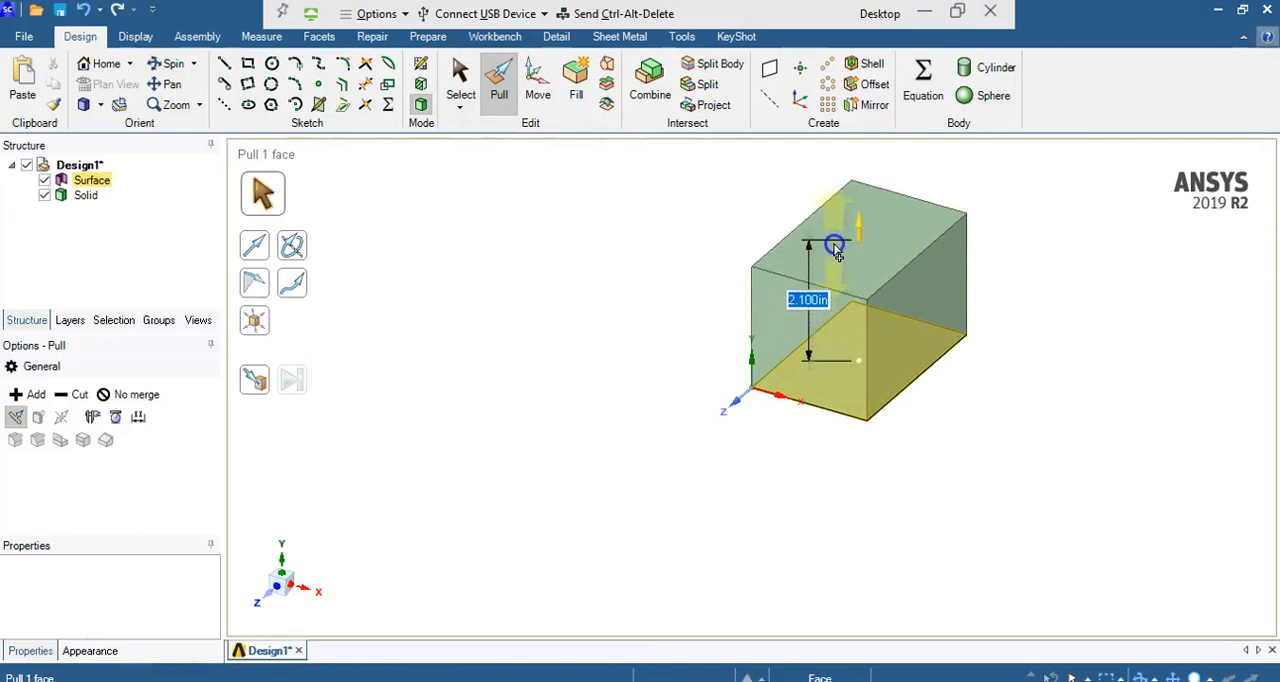
{"action": "type", "text": "3."}
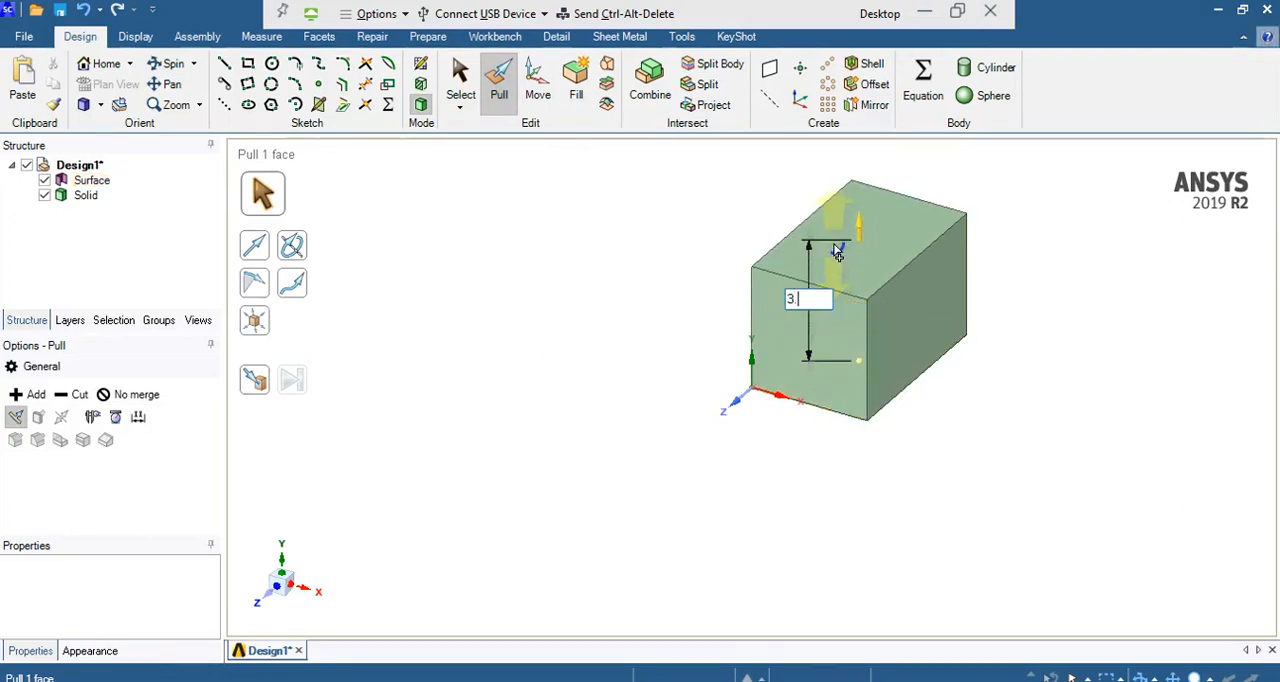
{"action": "type", "text": "125"}
{"action": "key", "text": "Return"}
{"action": "left_click", "coordinate": [800, 285]}
{"action": "left_click", "coordinate": [818, 387]}
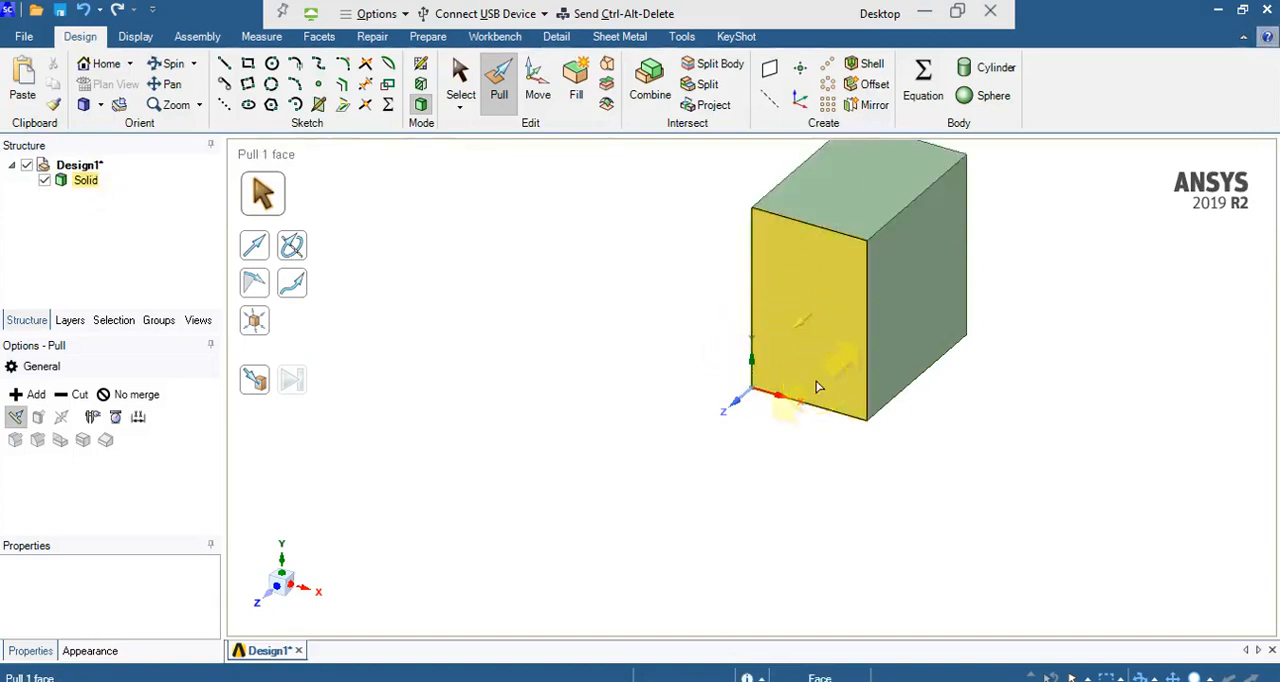
{"action": "left_click", "coordinate": [982, 326]}
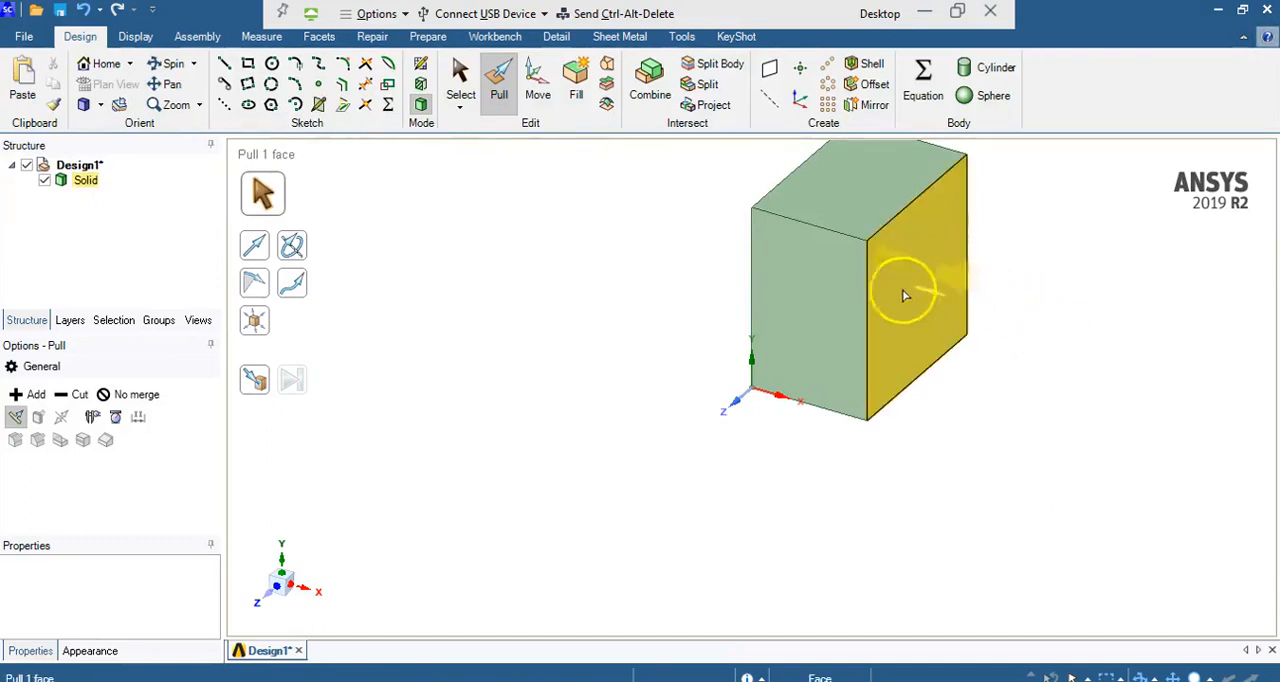
Step: Shell the block with a 0.125 in wall thickness, removing its right, front and bottom faces
{"action": "left_click", "coordinate": [852, 65]}
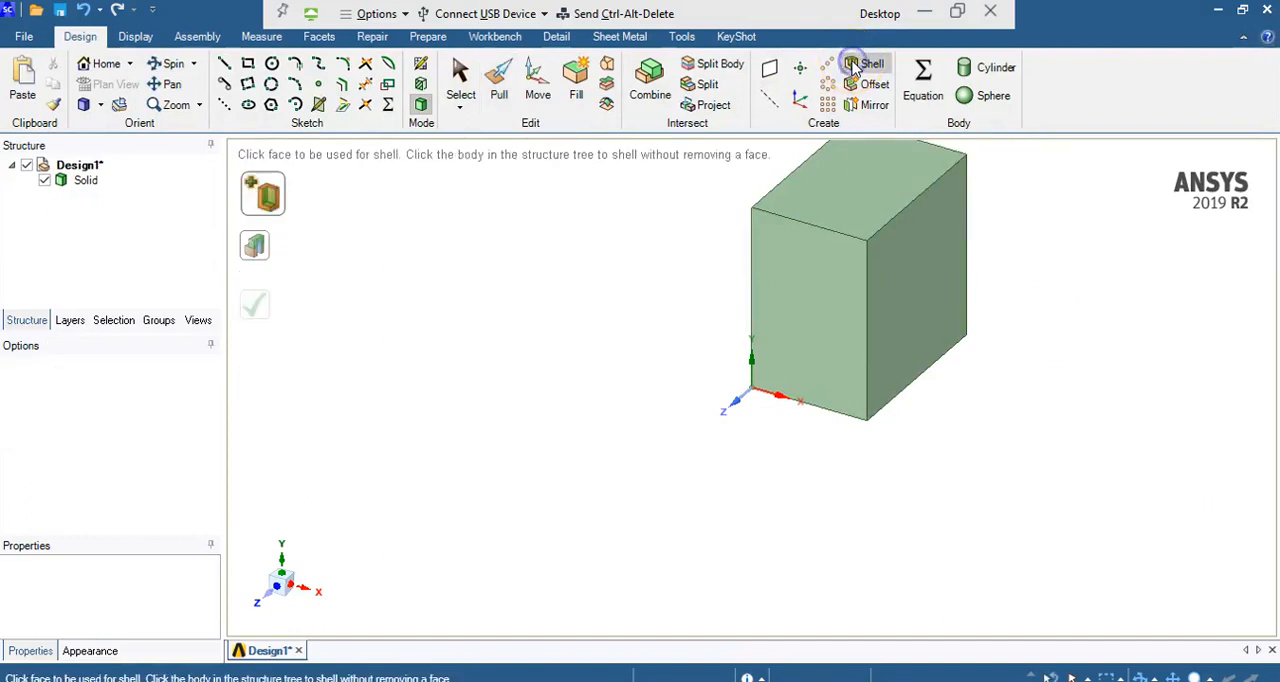
{"action": "left_click", "coordinate": [915, 311]}
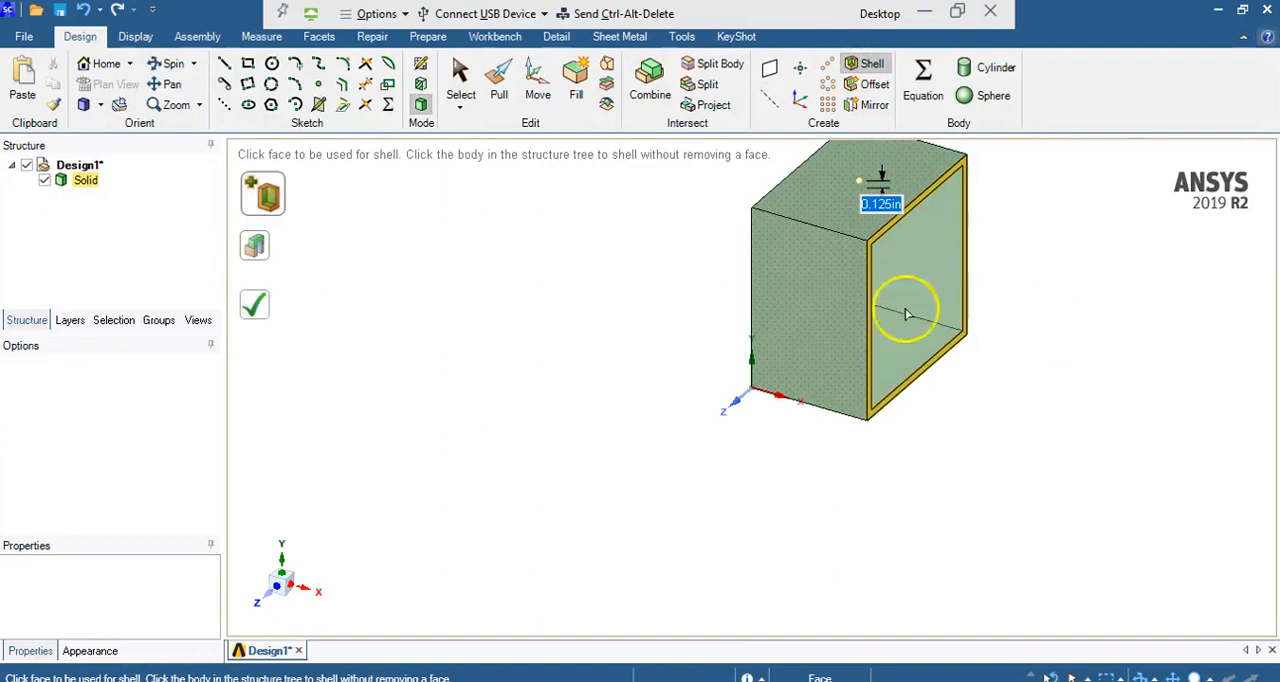
{"action": "left_click", "coordinate": [848, 338]}
{"action": "left_click", "coordinate": [864, 384]}
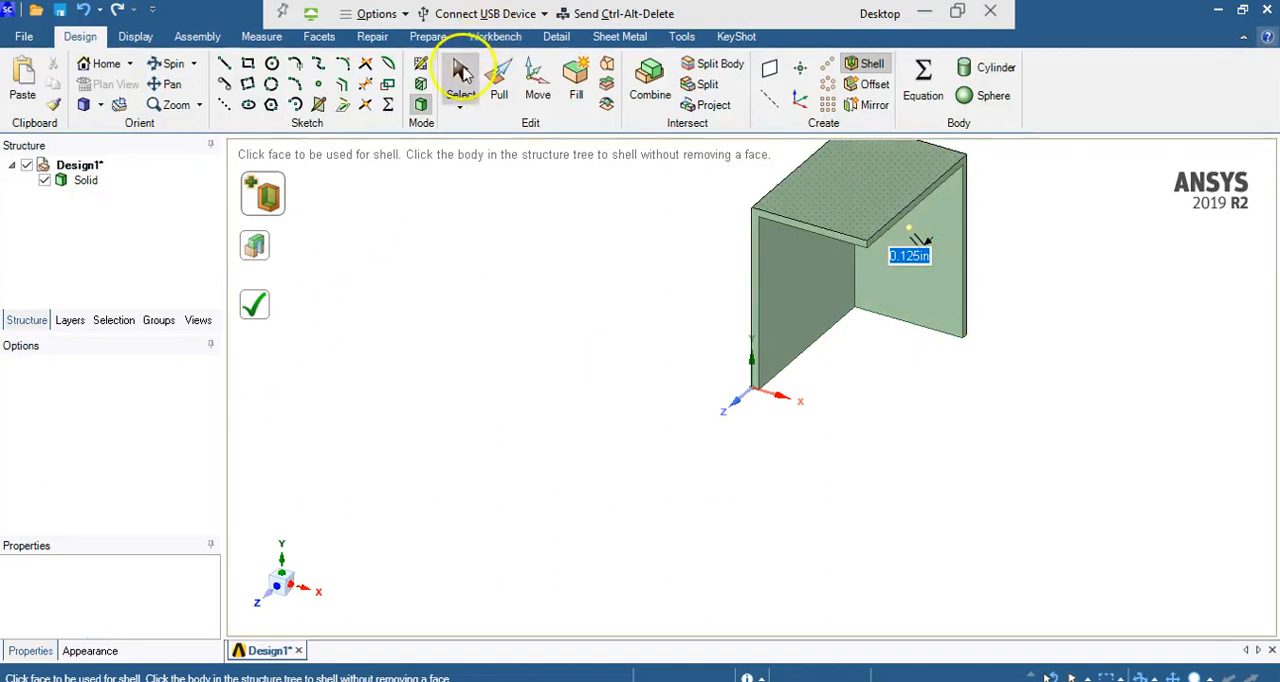
{"action": "left_click", "coordinate": [462, 73]}
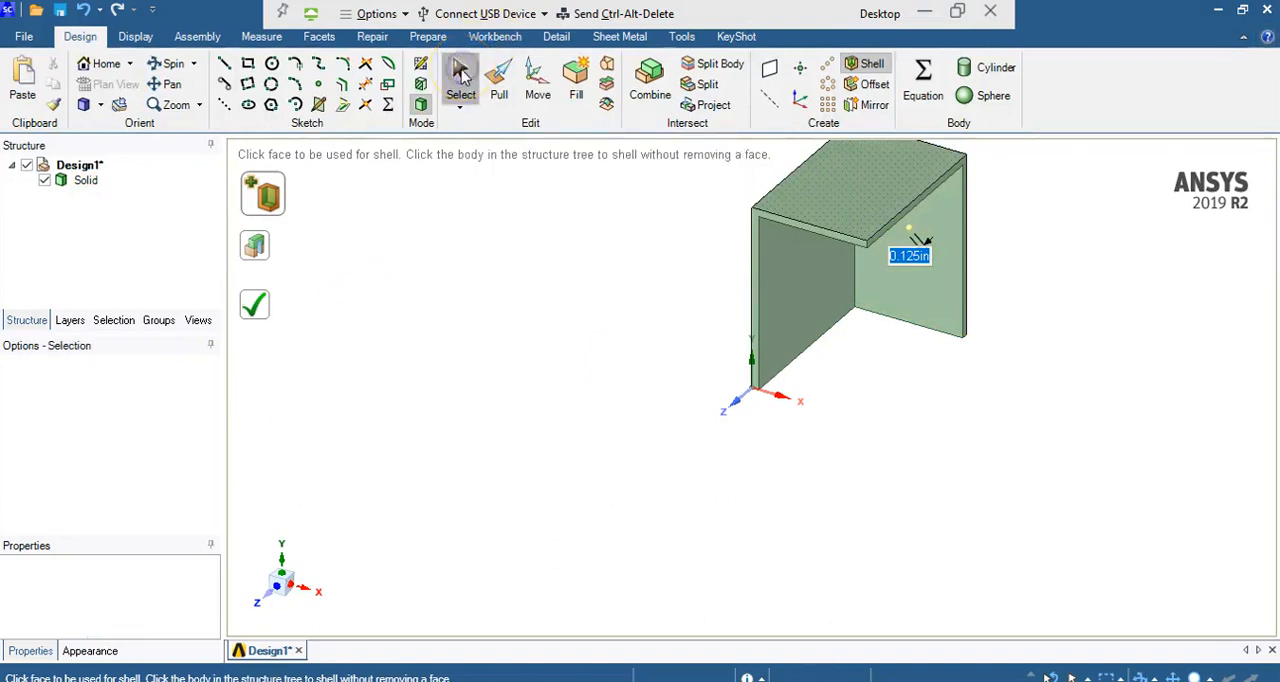
Step: Split the side wall's inner face with a diagonal line from its lower back corner to its upper front corner
{"action": "left_click", "coordinate": [806, 332]}
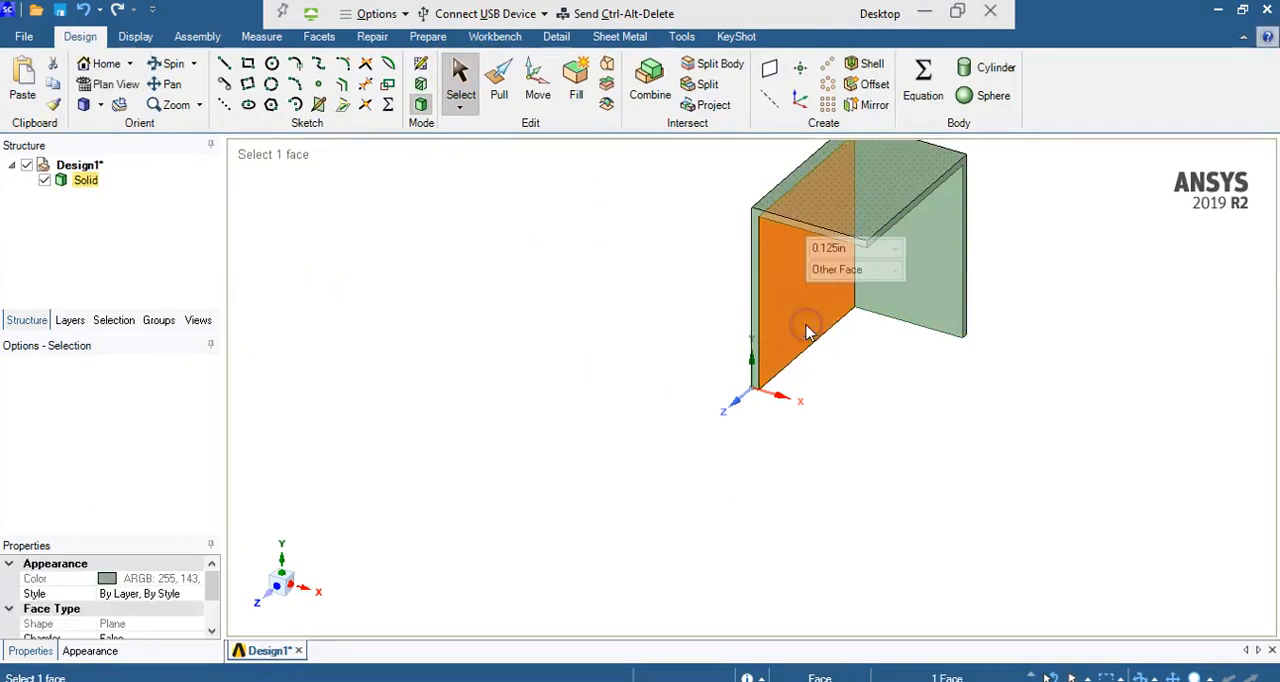
{"action": "right_click", "coordinate": [808, 332]}
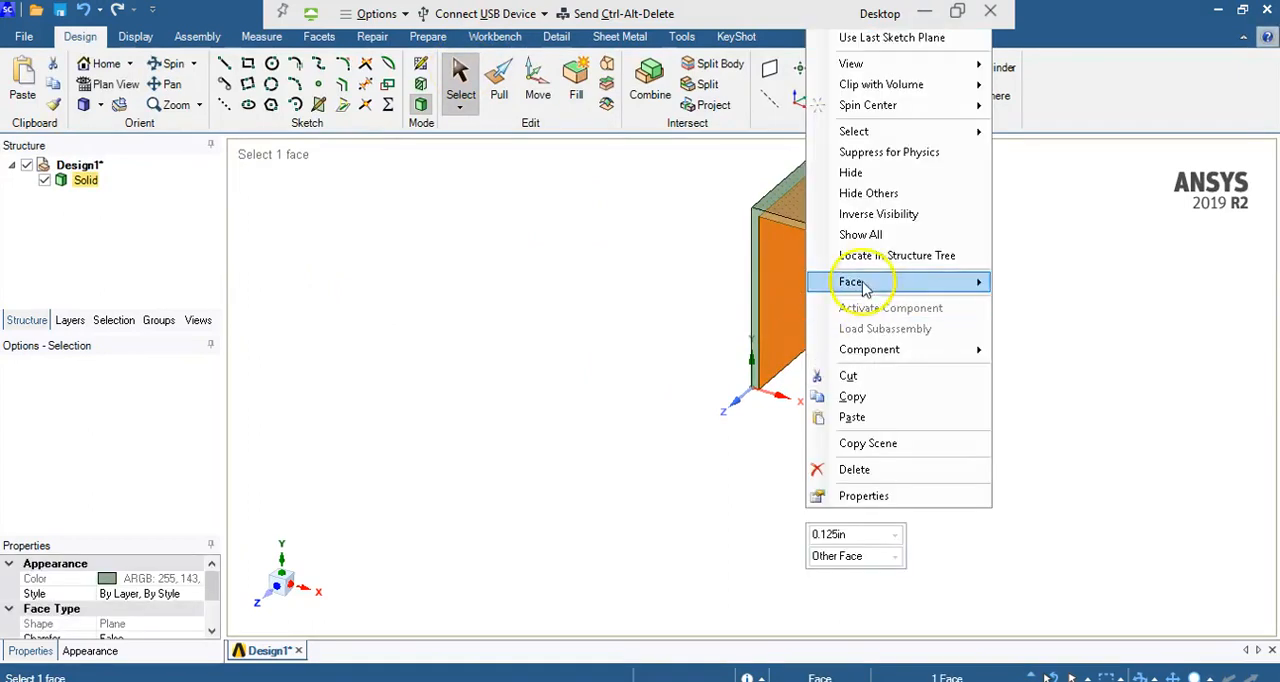
{"action": "mouse_move", "coordinate": [923, 282]}
{"action": "mouse_move", "coordinate": [903, 63]}
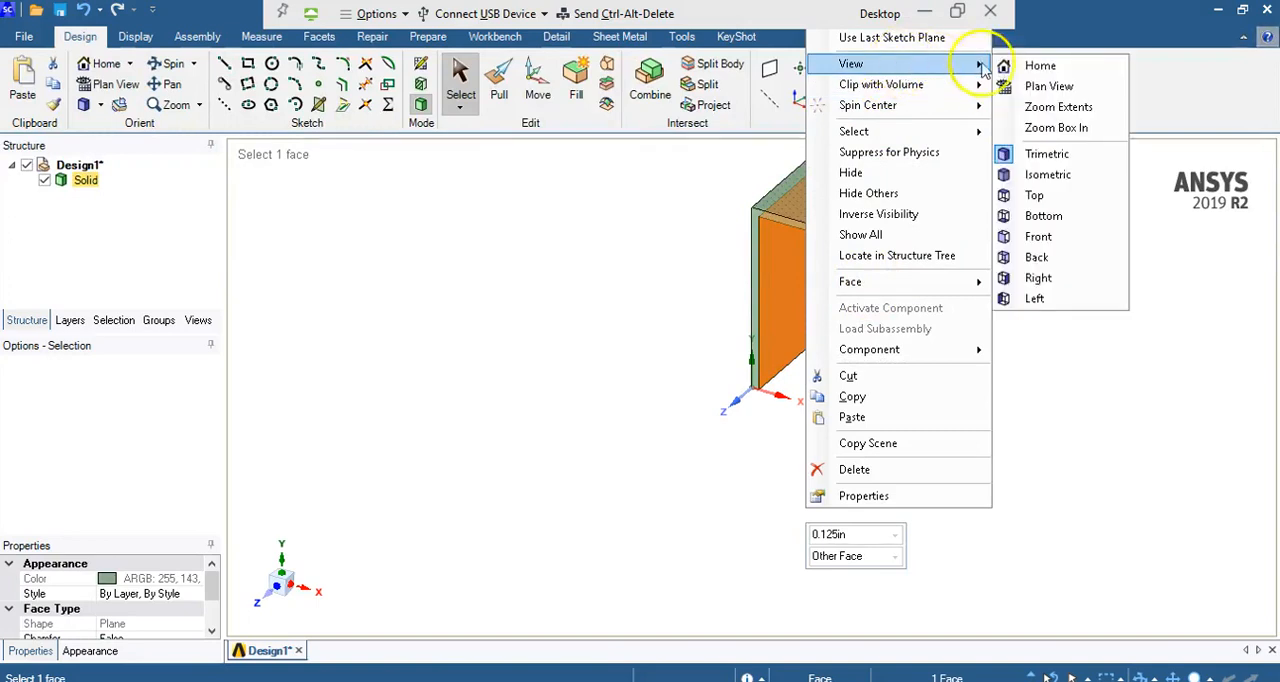
{"action": "left_click", "coordinate": [1040, 88]}
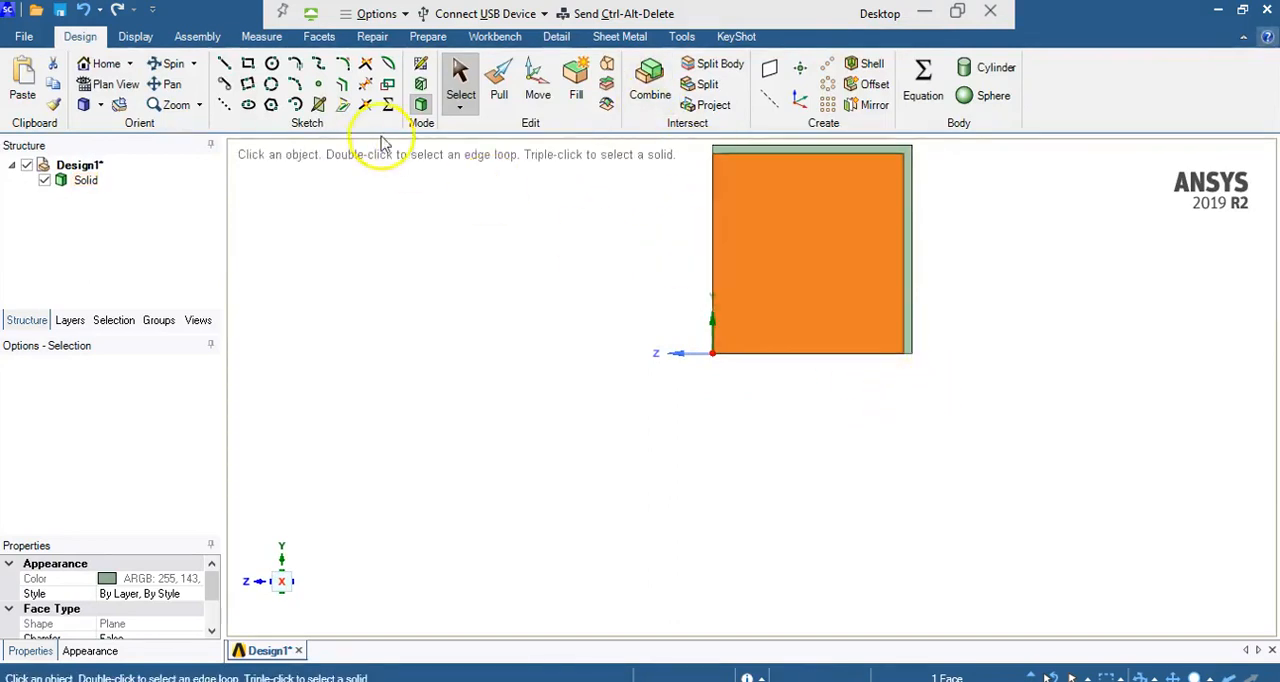
{"action": "left_click", "coordinate": [225, 64]}
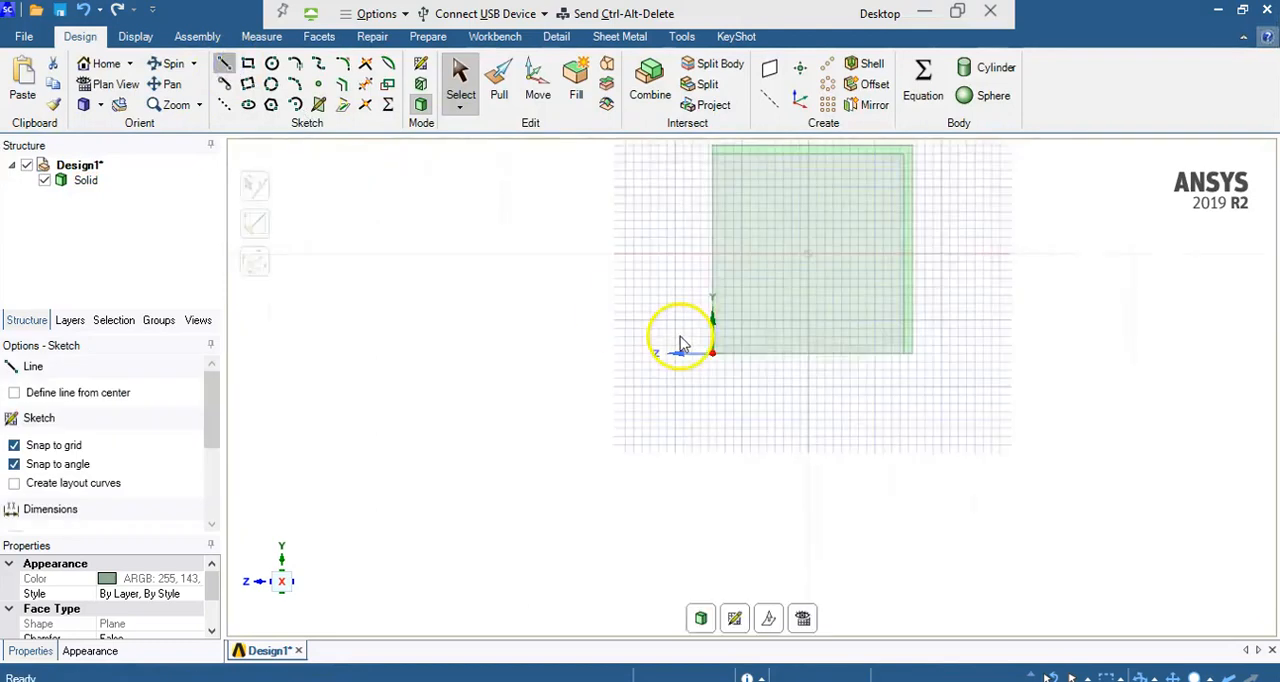
{"action": "left_click", "coordinate": [903, 354]}
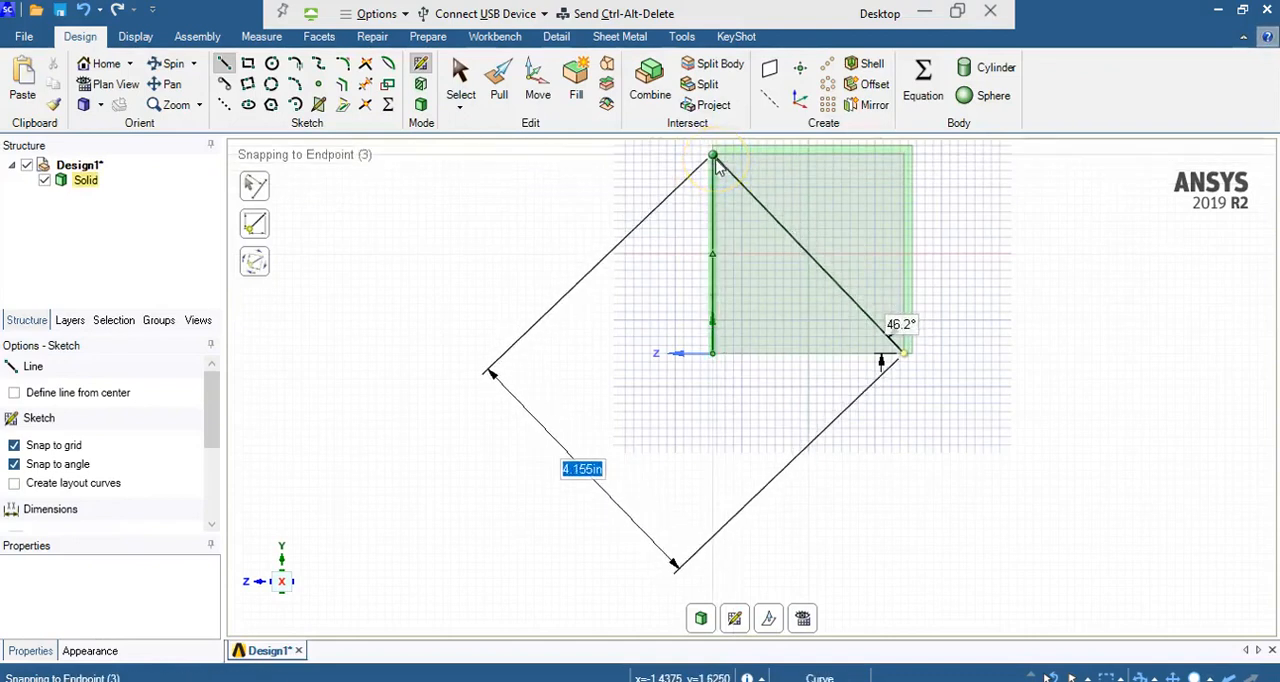
{"action": "left_click", "coordinate": [713, 157]}
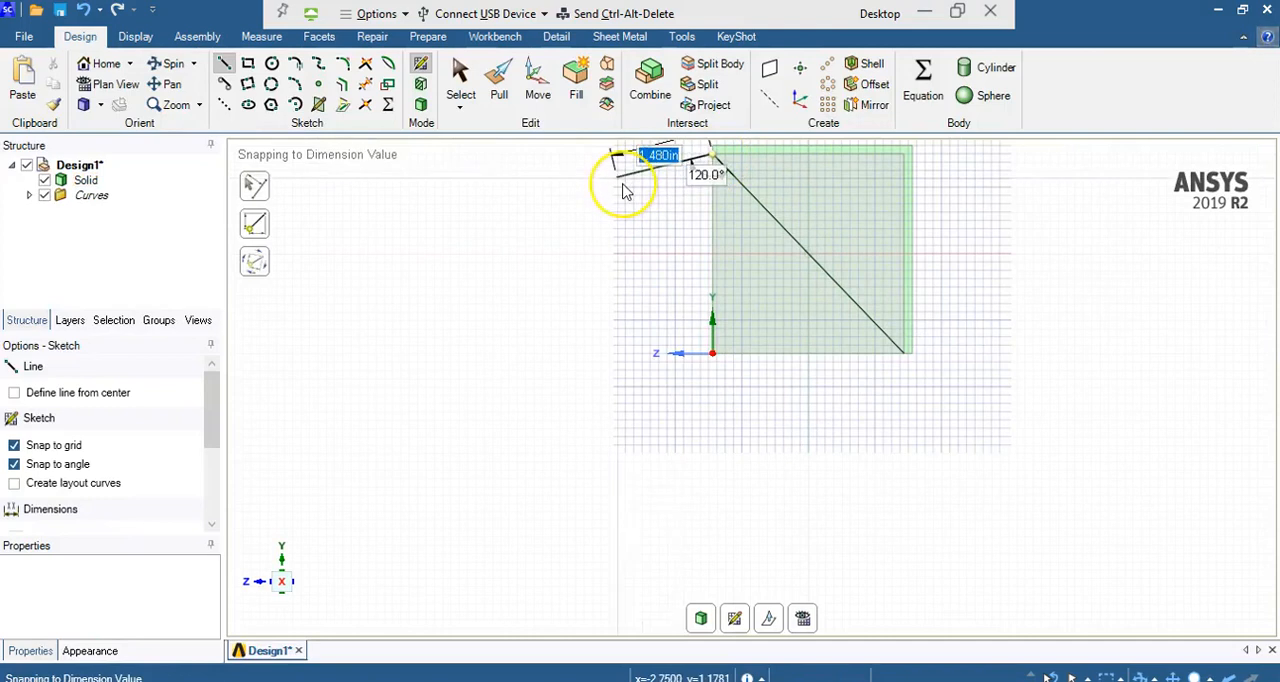
{"action": "key", "text": "Escape"}
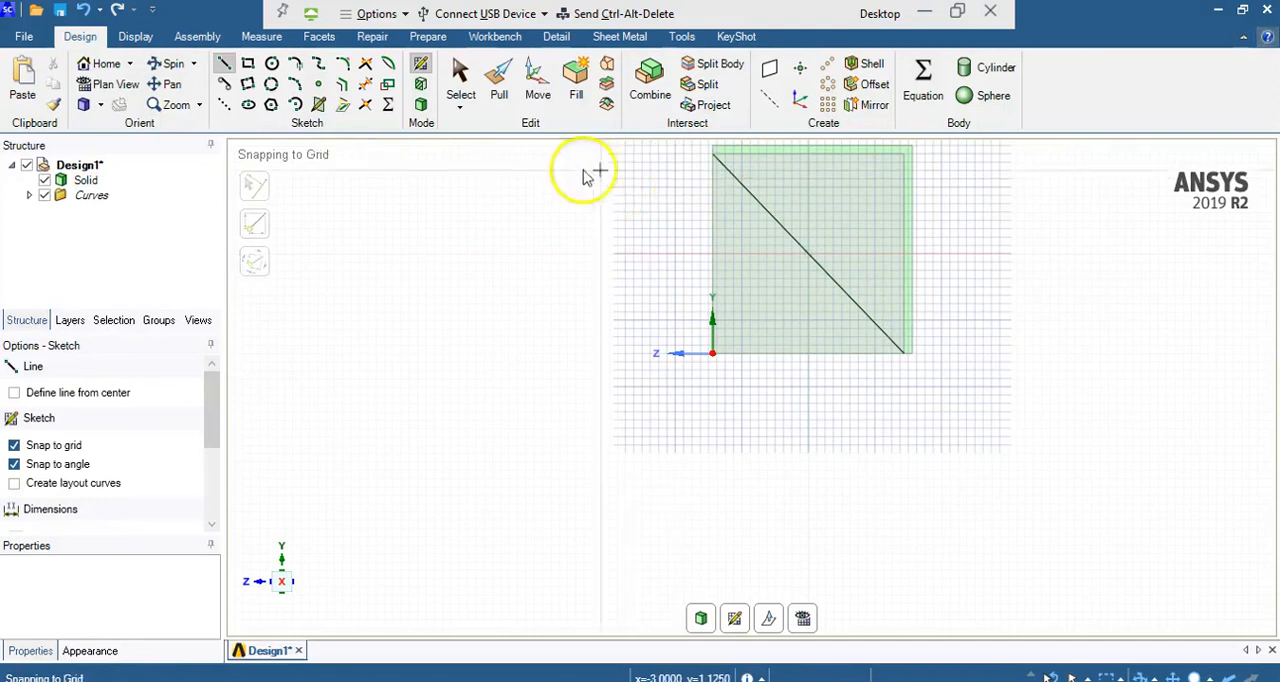
{"action": "left_click", "coordinate": [421, 106]}
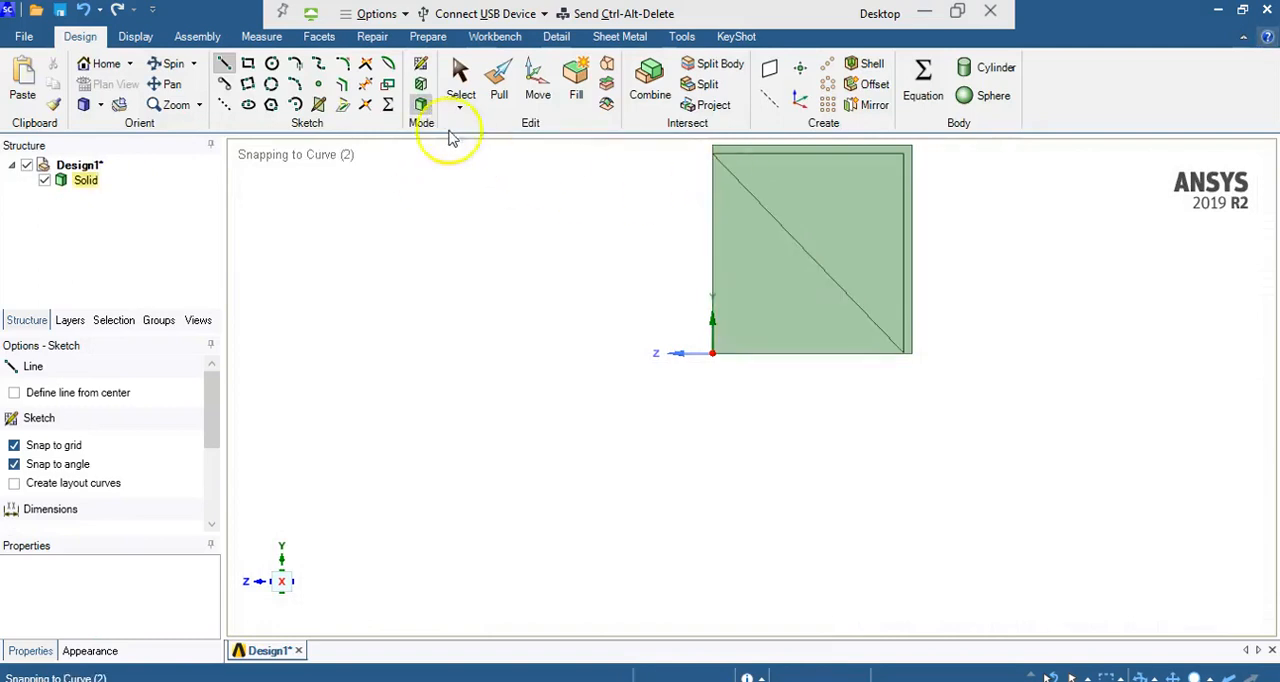
Step: Pull the lower triangular face about 2.02 in outward through the side wall to cut away that half of the wall
{"action": "left_click", "coordinate": [158, 64]}
{"action": "mouse_move", "coordinate": [563, 323]}
{"action": "left_mouse_down"}
{"action": "mouse_move", "coordinate": [691, 400]}
{"action": "mouse_move", "coordinate": [687, 388]}
{"action": "left_mouse_up"}
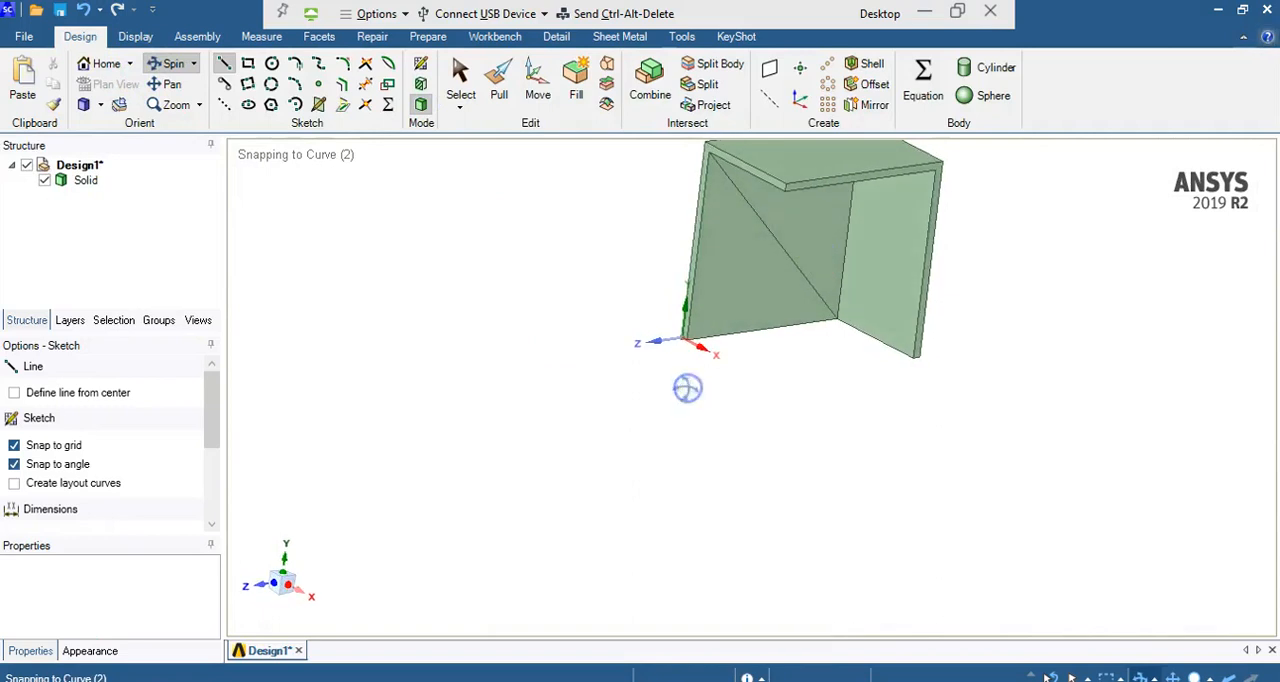
{"action": "left_click", "coordinate": [499, 94]}
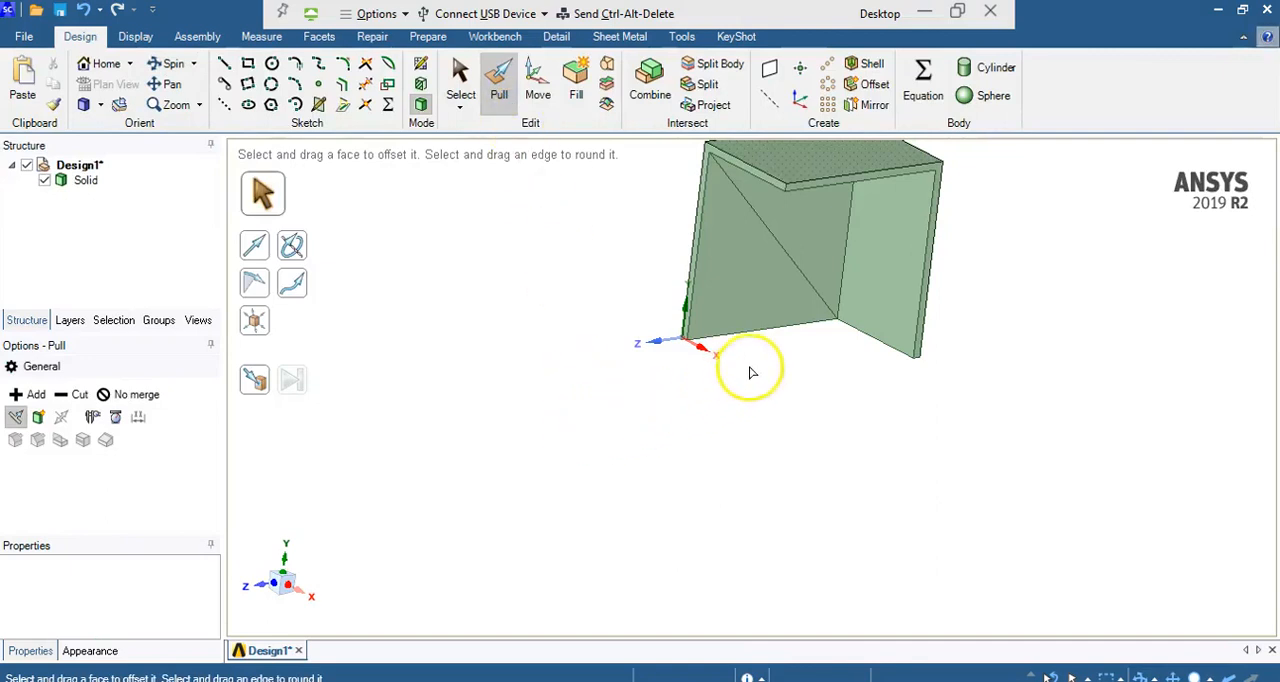
{"action": "left_click", "coordinate": [749, 310]}
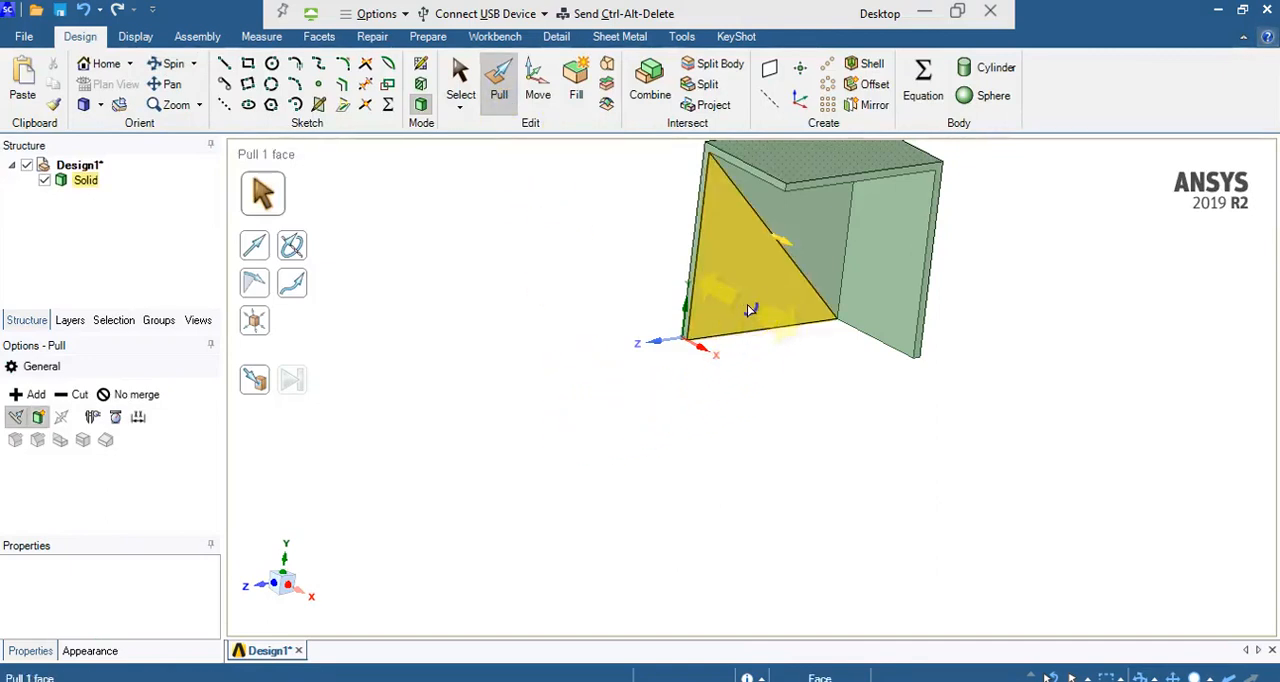
{"action": "left_click_drag", "start_coordinate": [747, 304], "coordinate": [667, 262]}
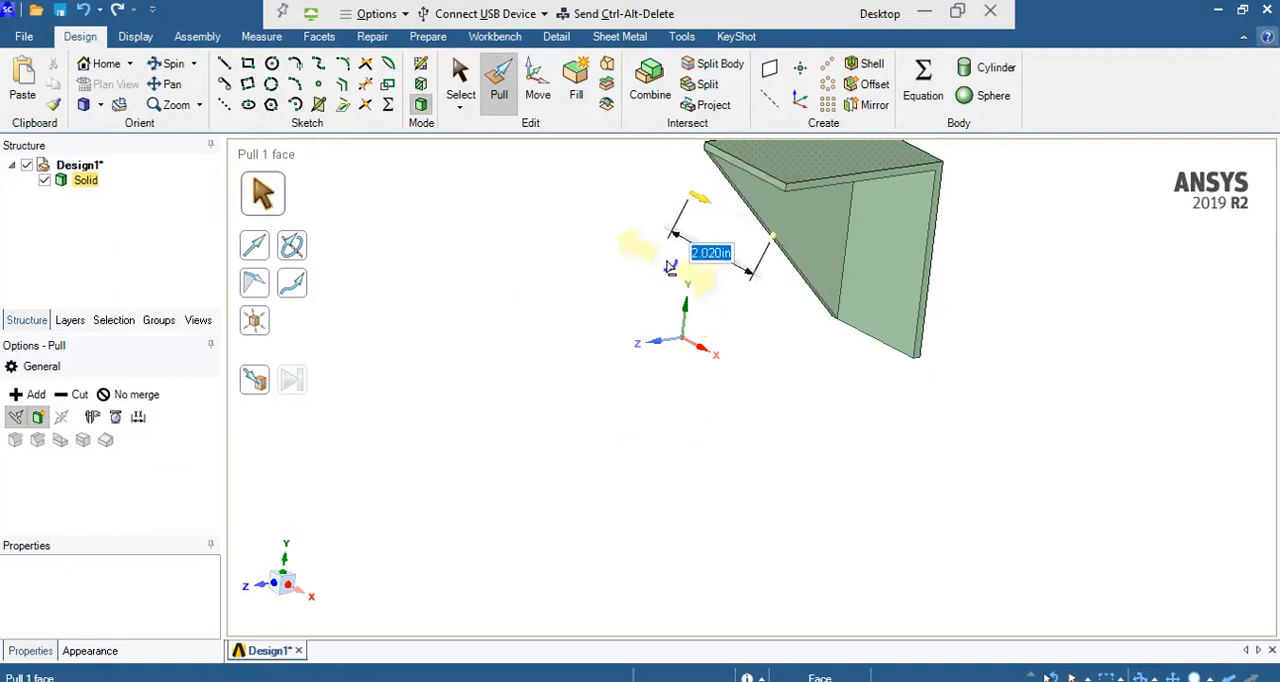
{"action": "left_click", "coordinate": [670, 267]}
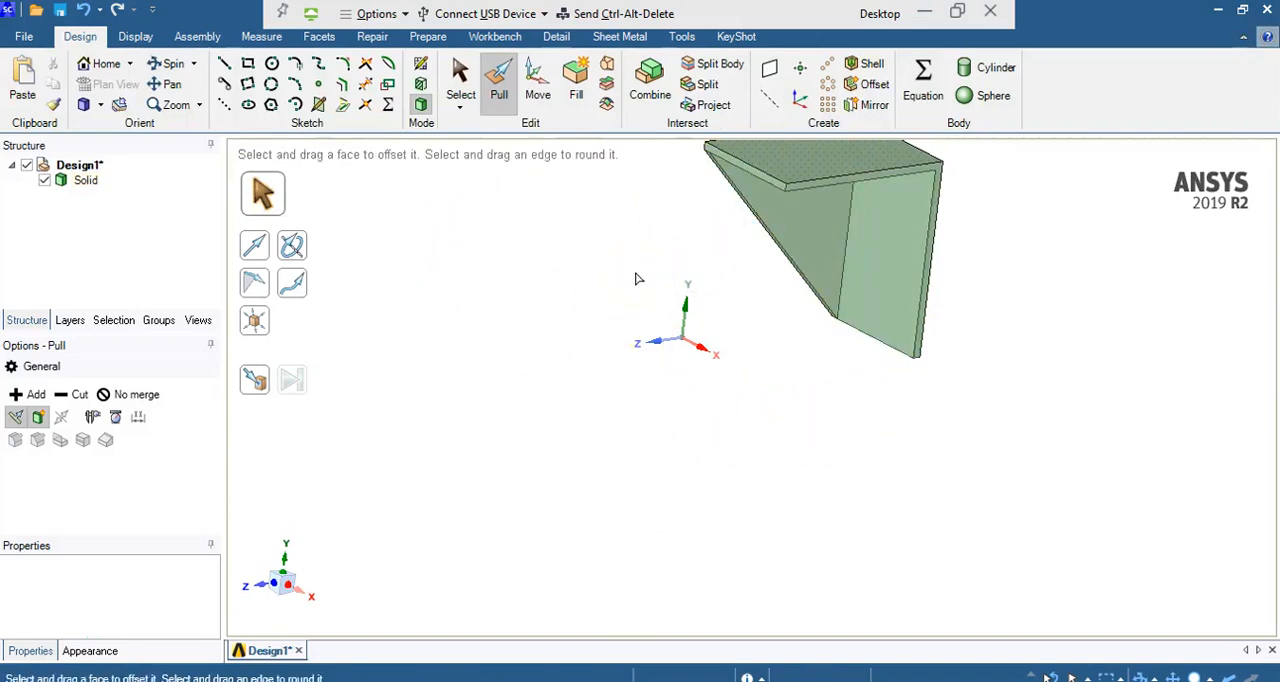
Step: On the back wall's inner face, sketch a 1.125 in horizontal construction line from the origin along the lower edge
{"action": "left_click", "coordinate": [460, 77]}
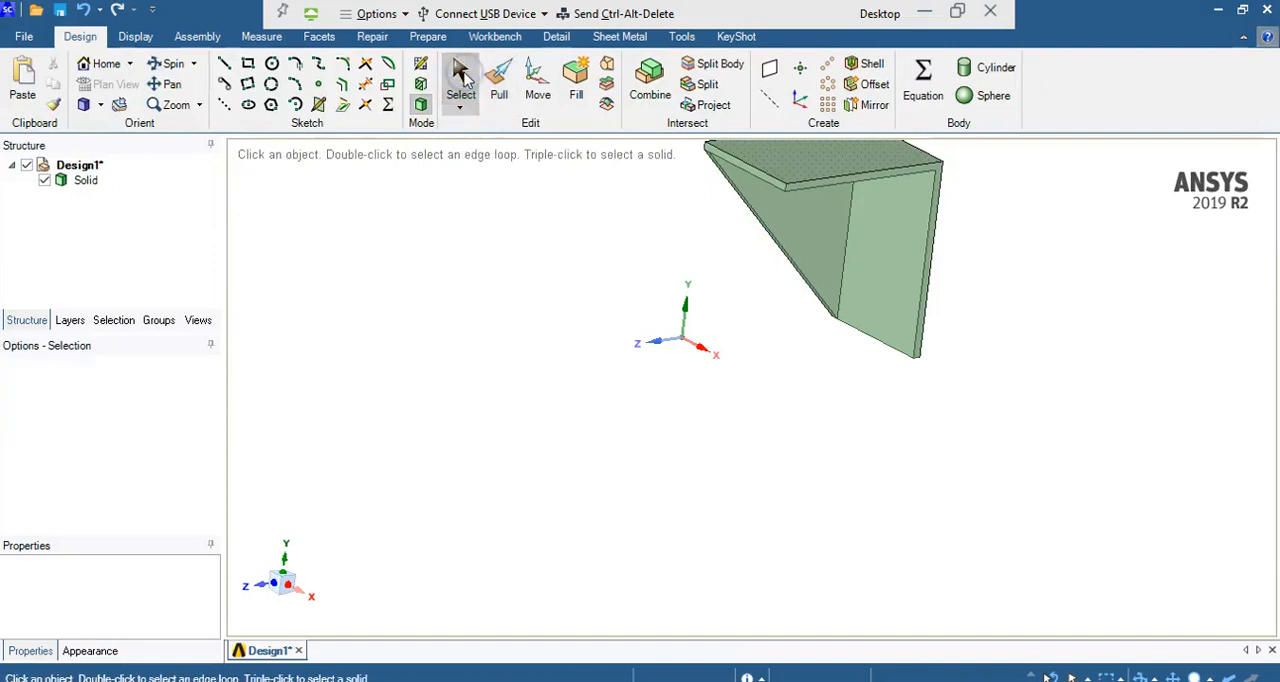
{"action": "left_click", "coordinate": [871, 277]}
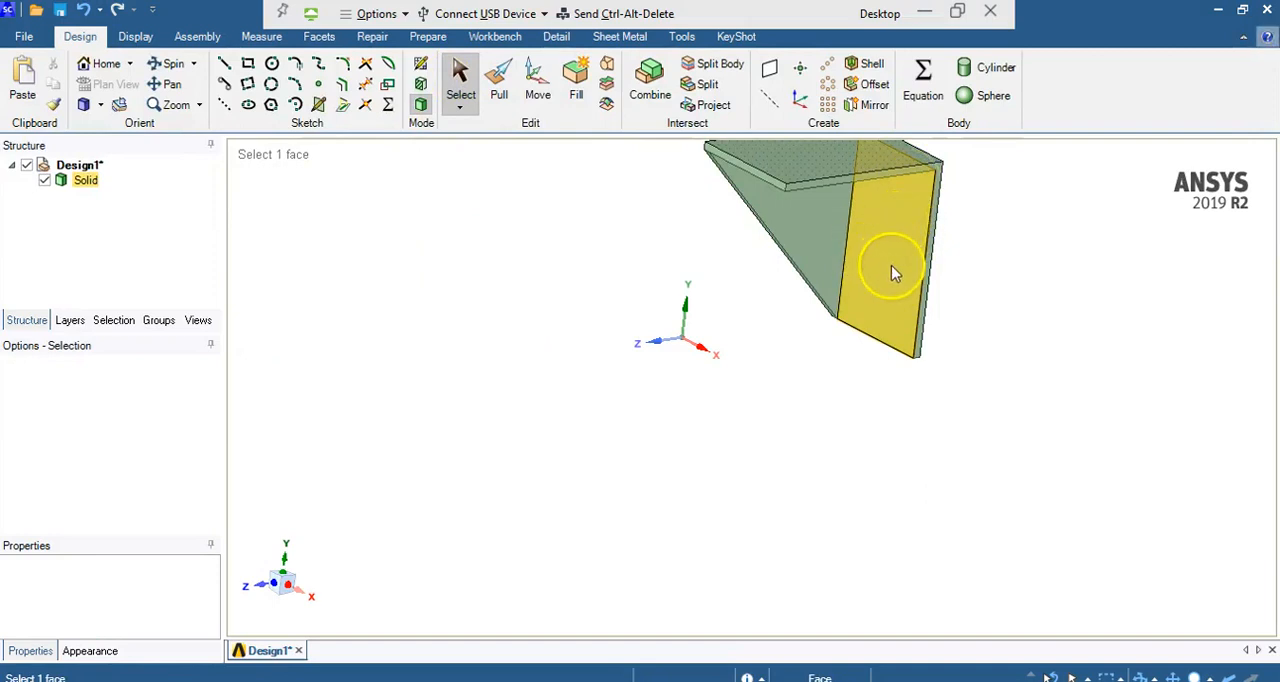
{"action": "right_click", "coordinate": [890, 273]}
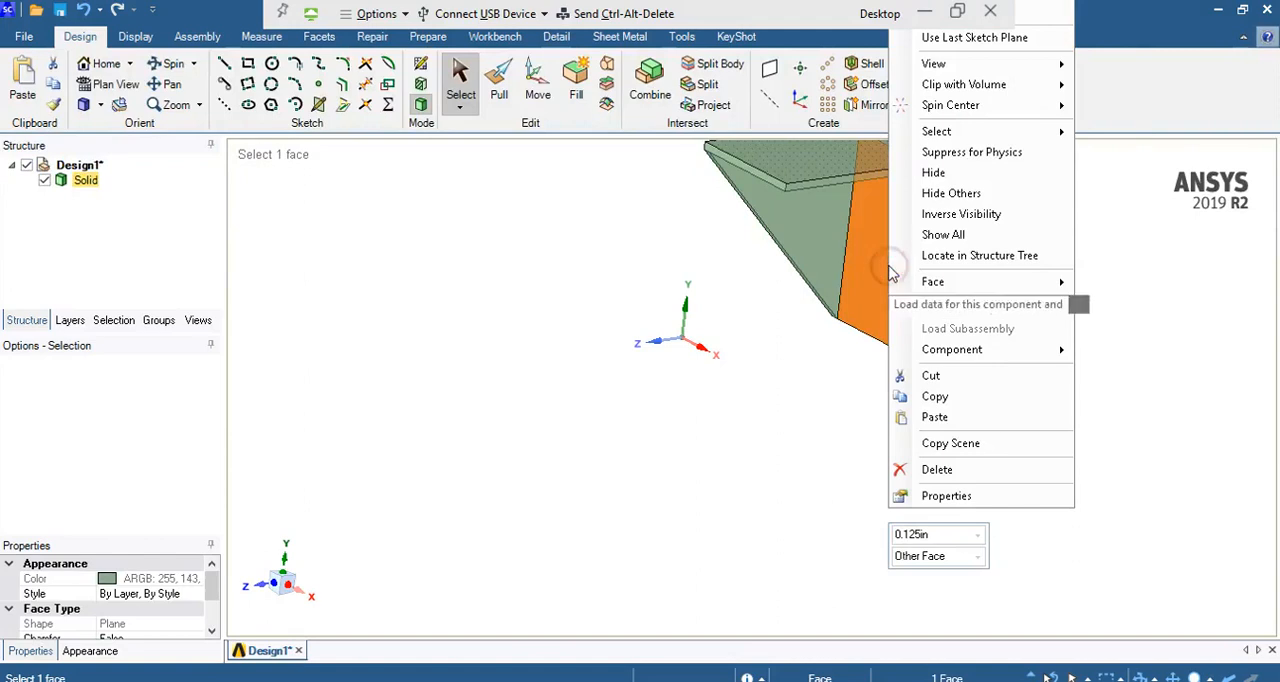
{"action": "mouse_move", "coordinate": [966, 63]}
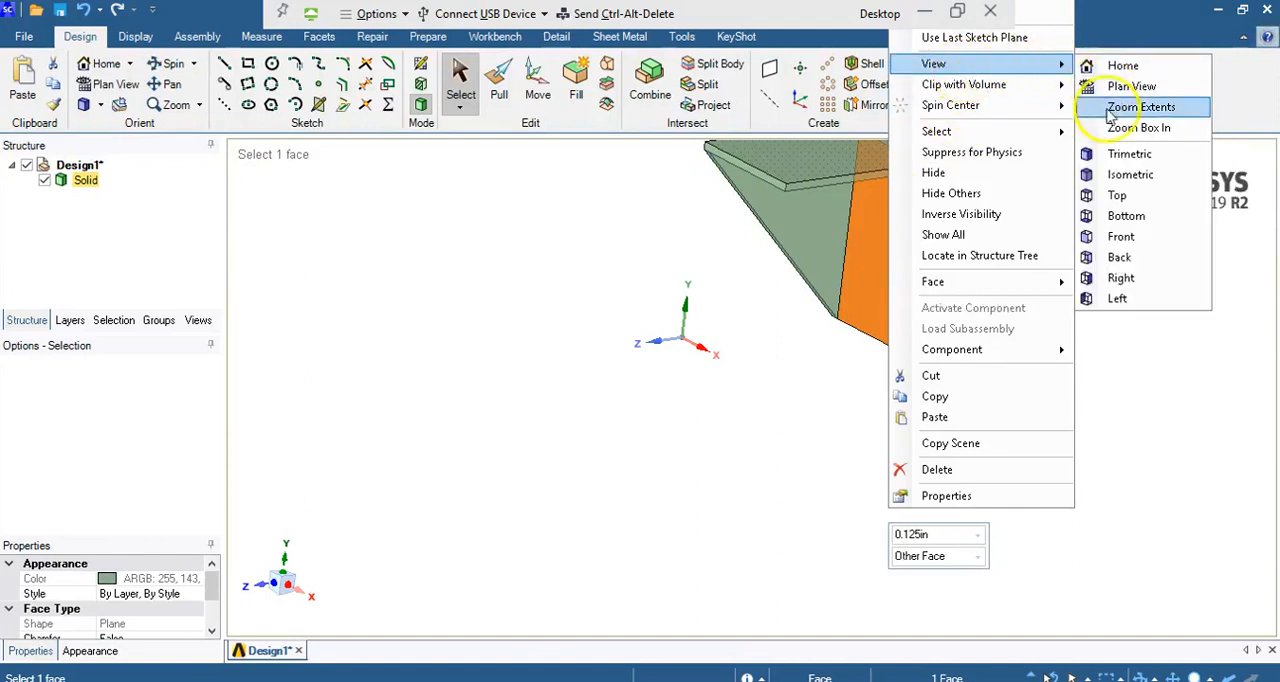
{"action": "left_click", "coordinate": [1130, 88]}
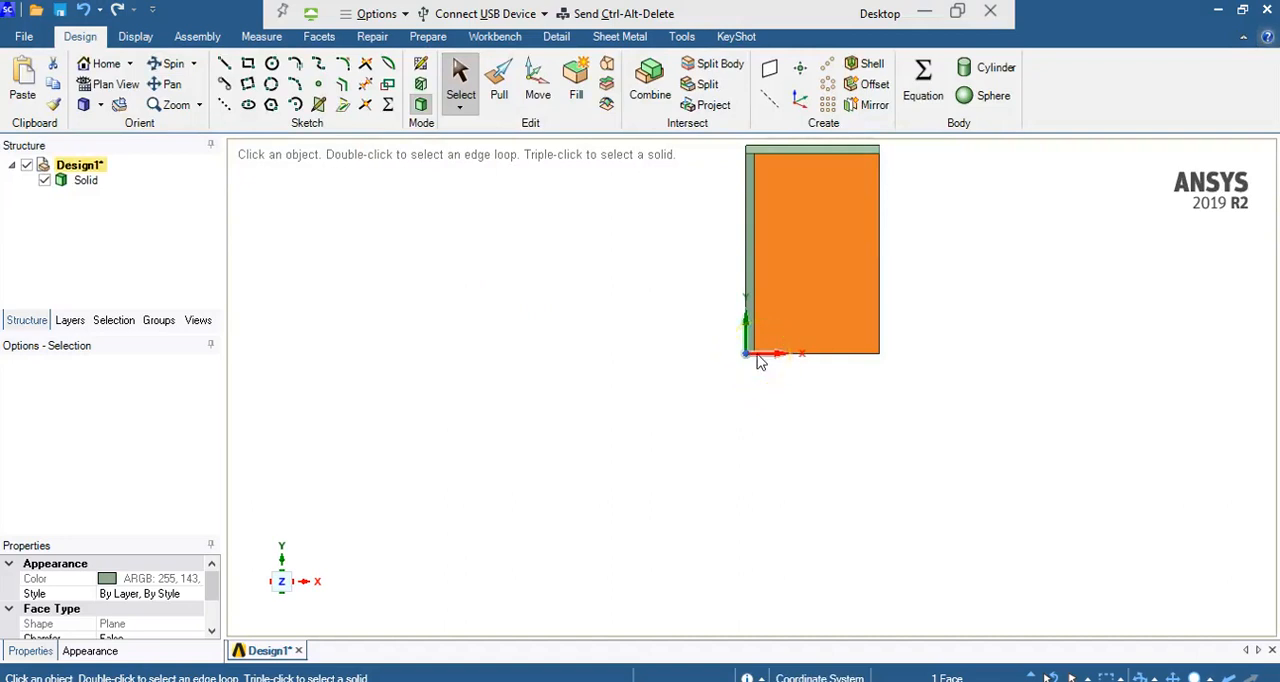
{"action": "left_click", "coordinate": [803, 355]}
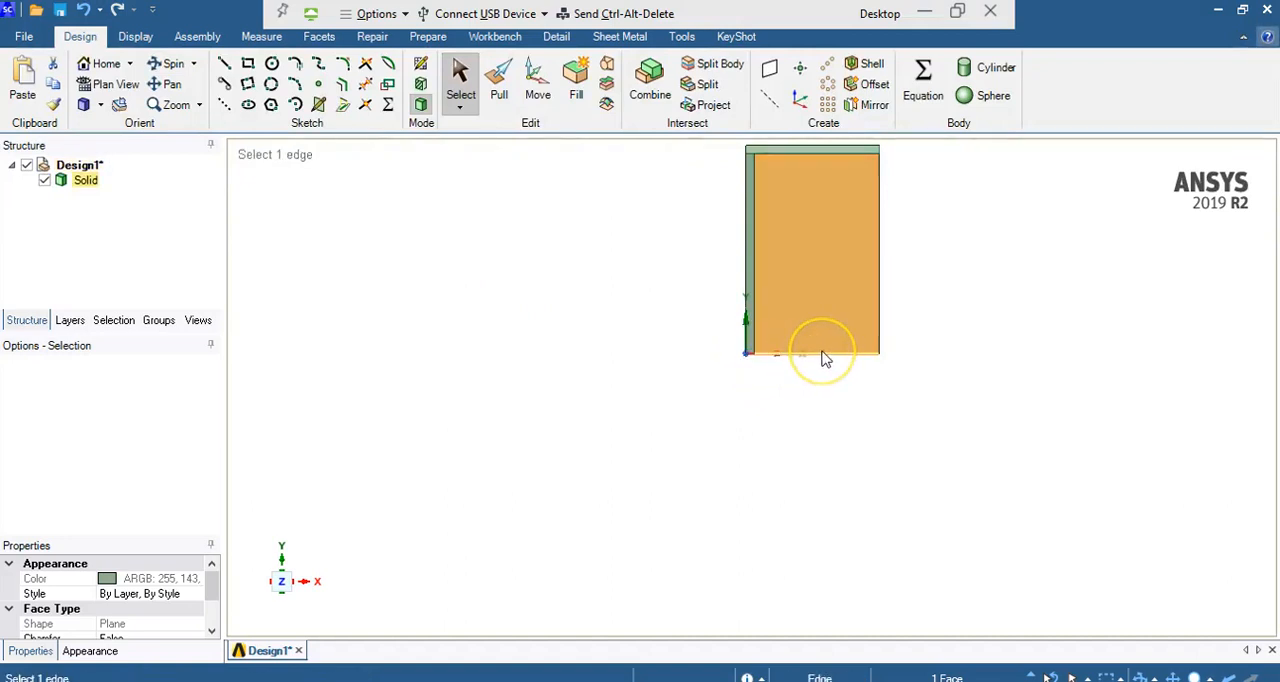
{"action": "left_click", "coordinate": [806, 278]}
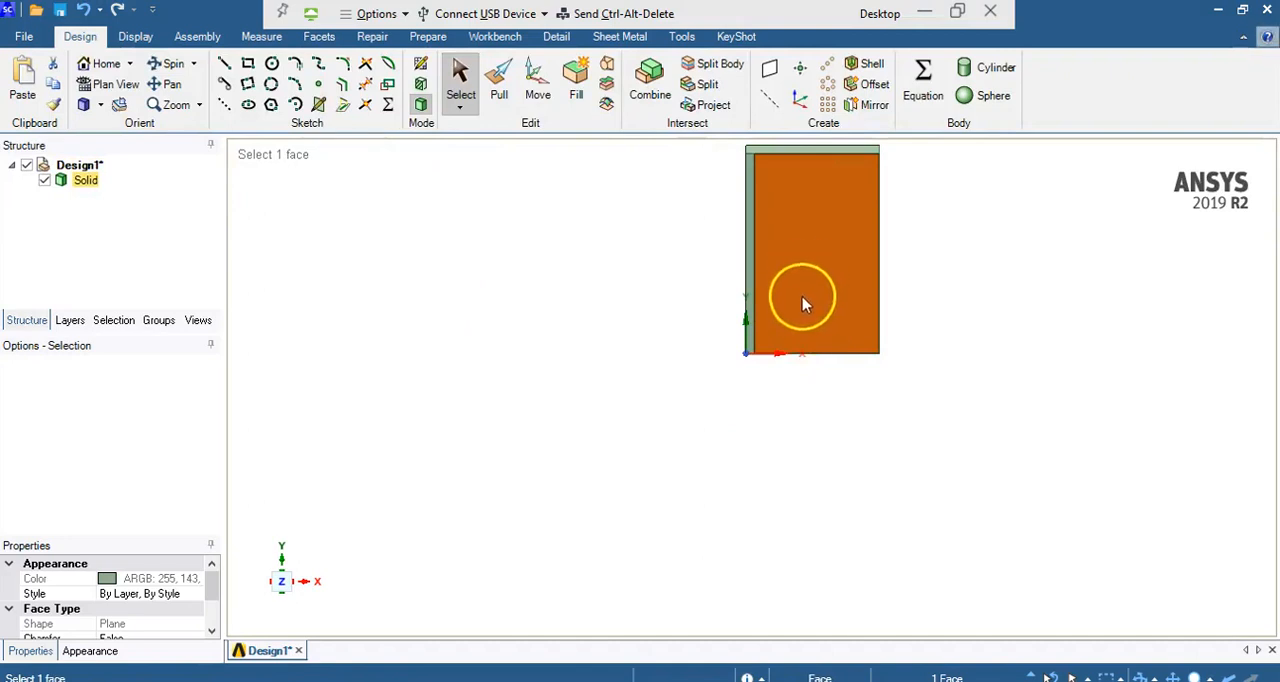
{"action": "left_click", "coordinate": [232, 106]}
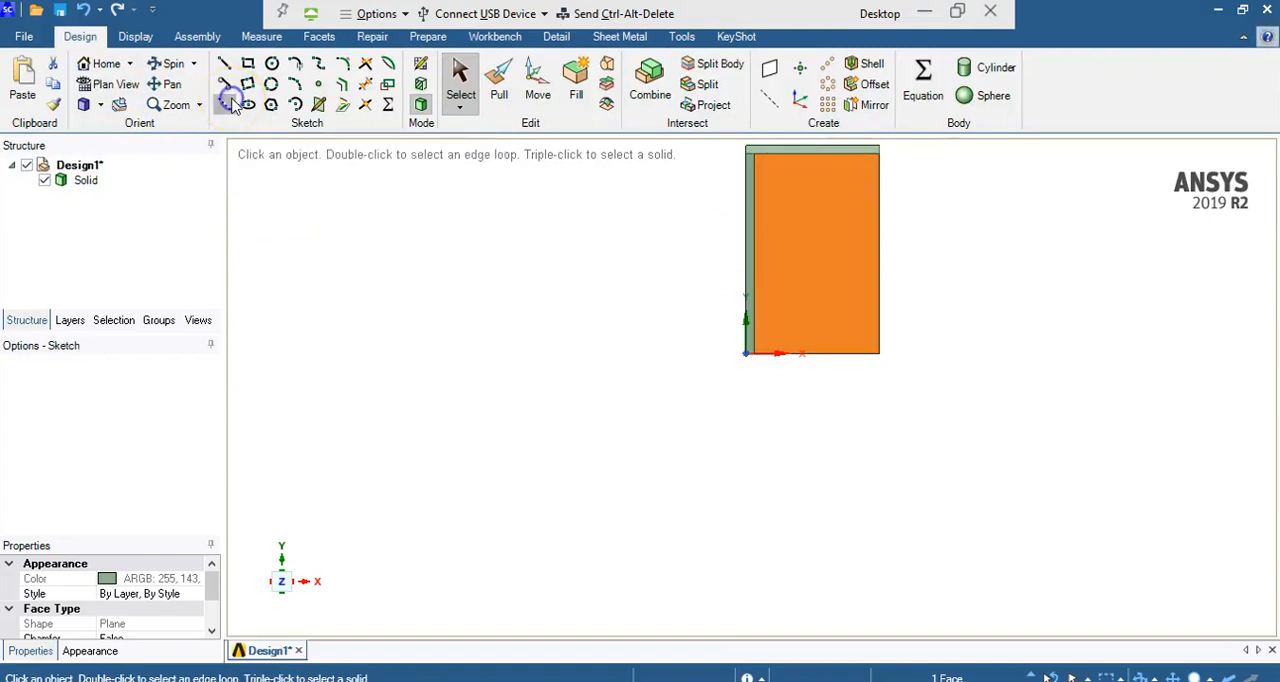
{"action": "left_click", "coordinate": [748, 355]}
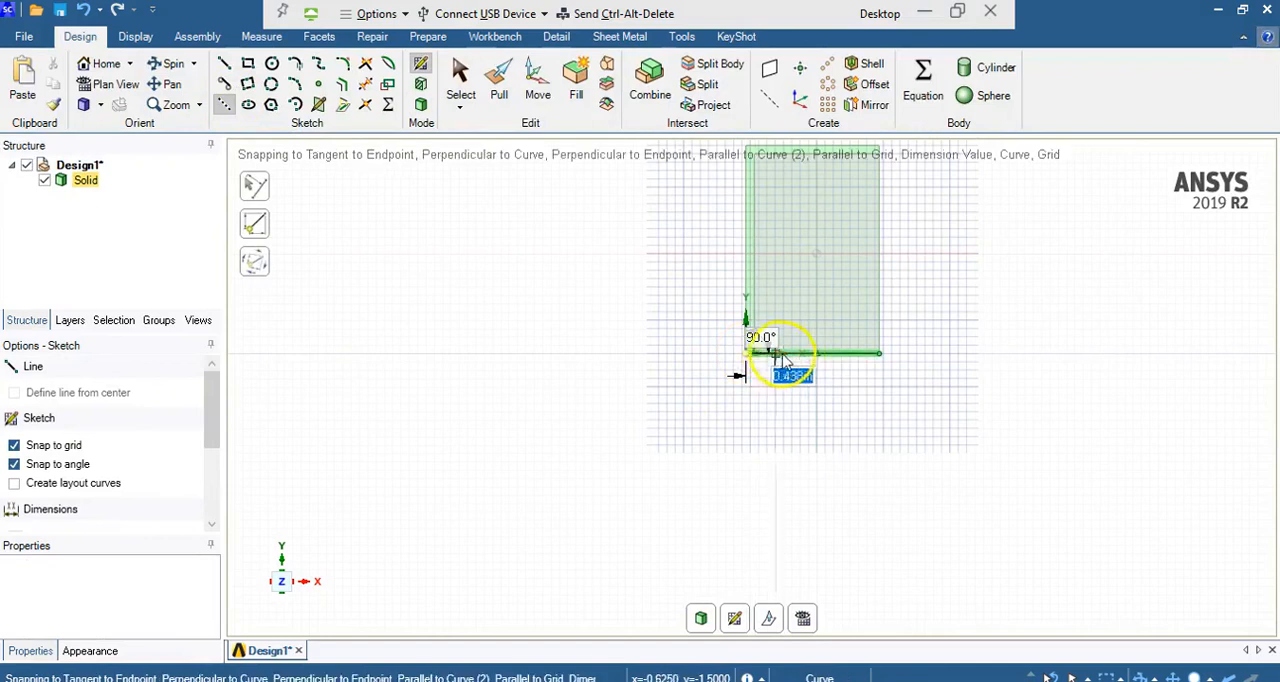
{"action": "type", "text": "1.125"}
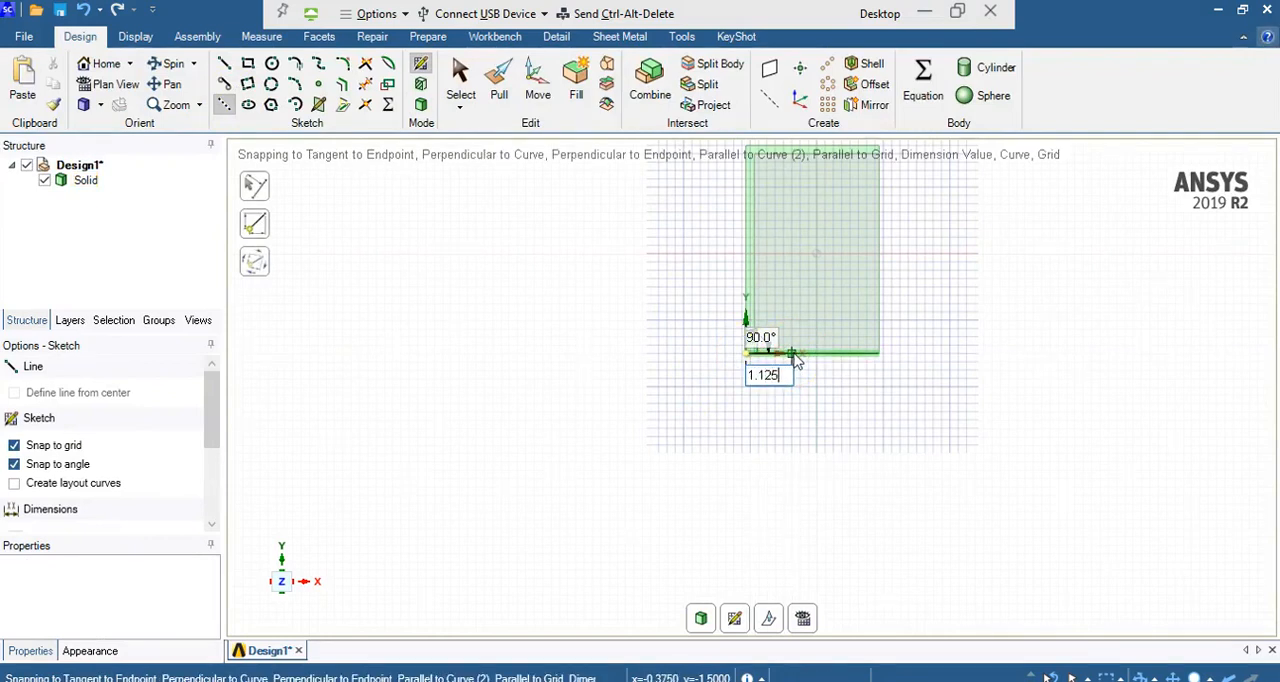
{"action": "key", "text": "Return"}
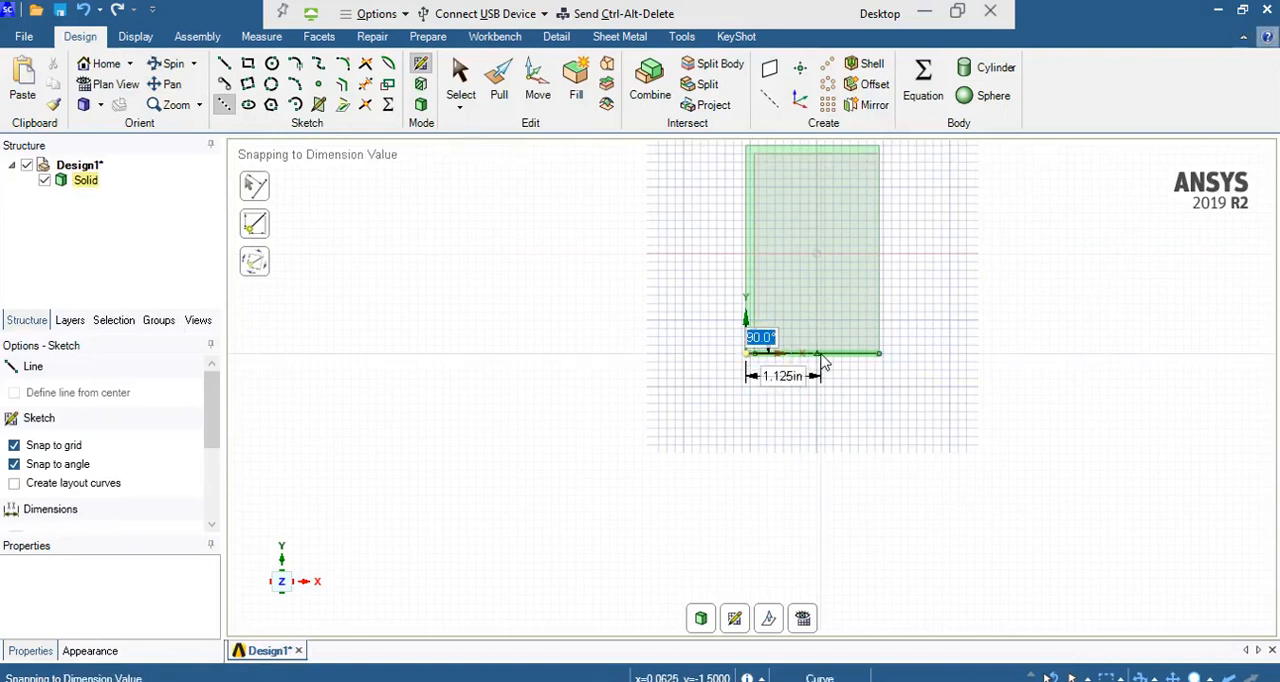
{"action": "key", "text": "Tab"}
{"action": "key", "text": "Return"}
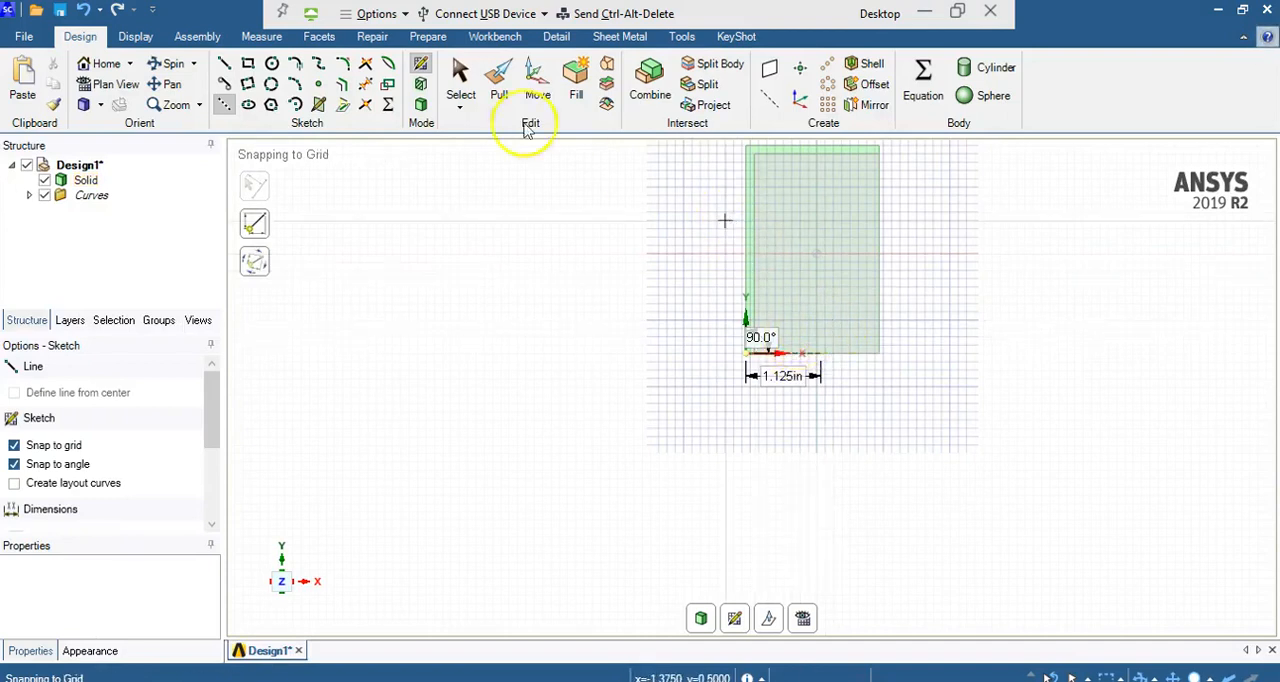
Step: Draw a 1 in vertical construction line upward from the free end of the horizontal construction line
{"action": "left_click", "coordinate": [227, 105]}
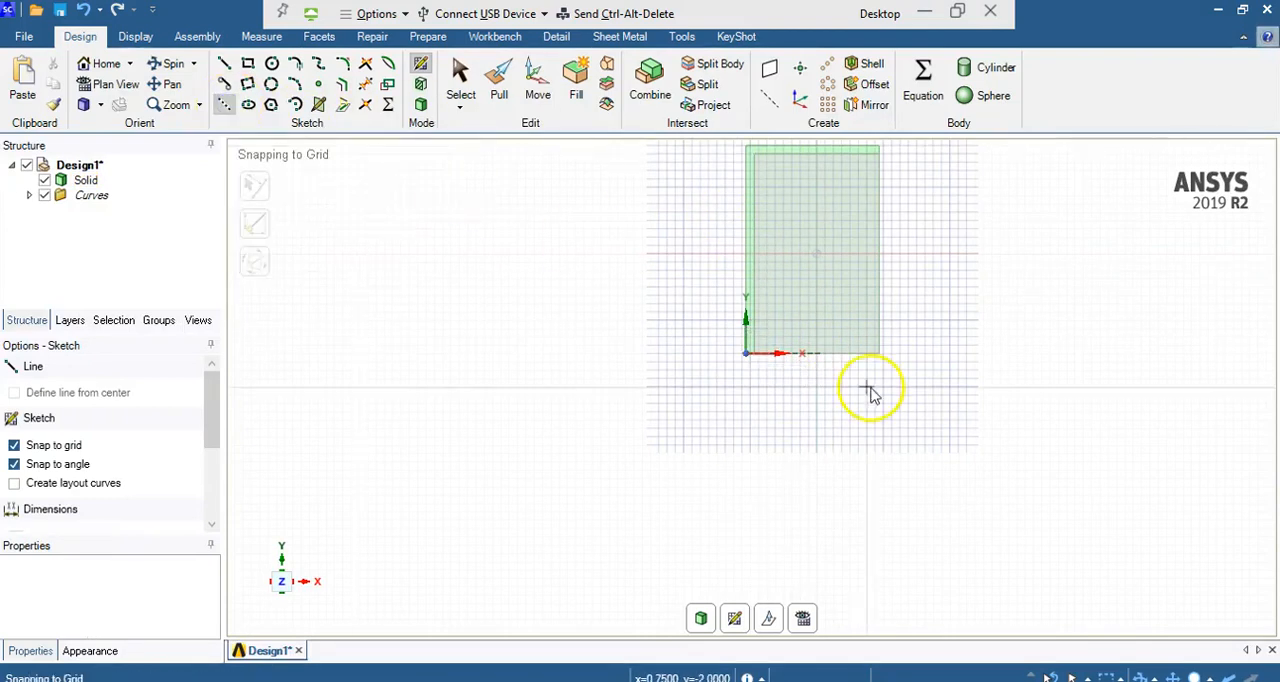
{"action": "left_click_drag", "start_coordinate": [820, 356], "coordinate": [821, 310]}
{"action": "type", "text": "1"}
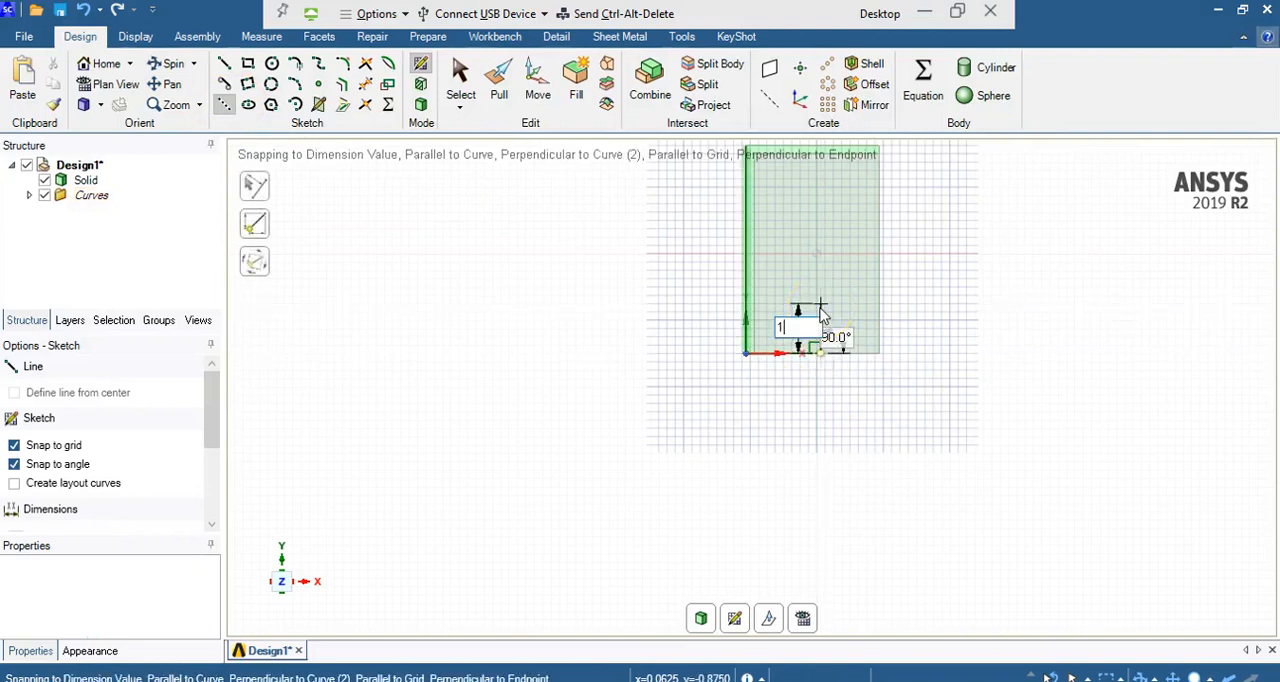
{"action": "key", "text": "Return"}
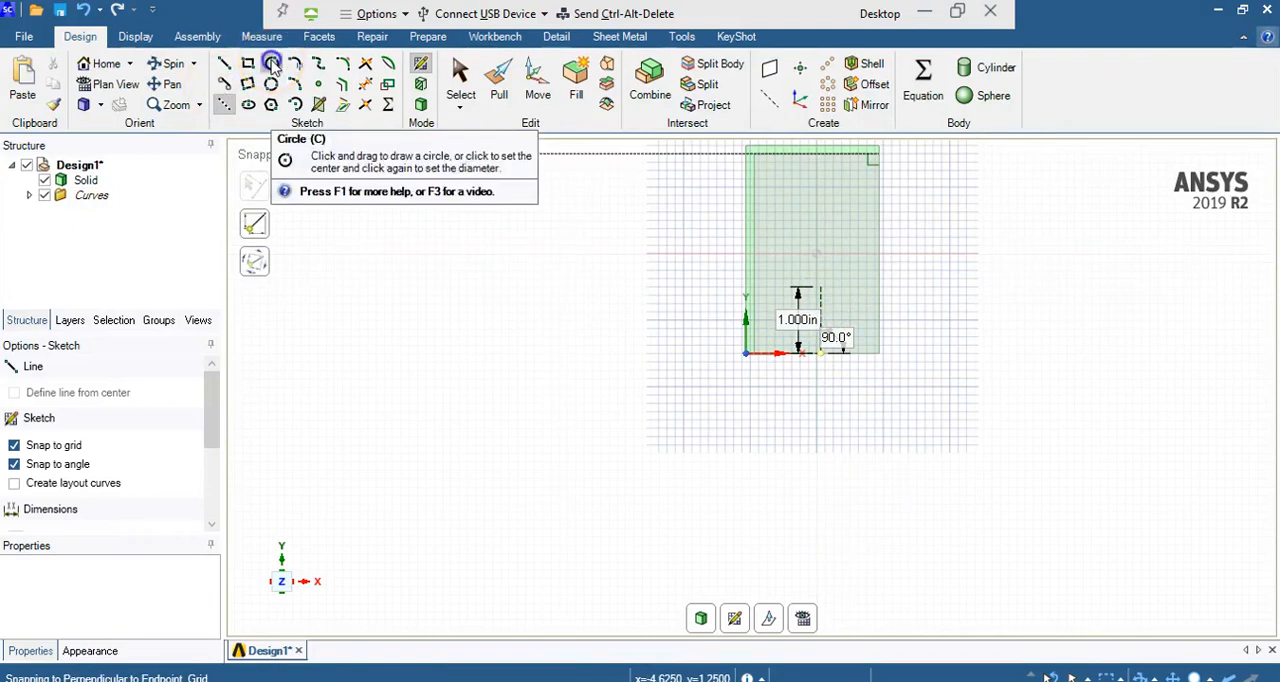
Step: Sketch a 0.5 in diameter circle centred on the upper end of the vertical construction line
{"action": "left_click", "coordinate": [276, 64]}
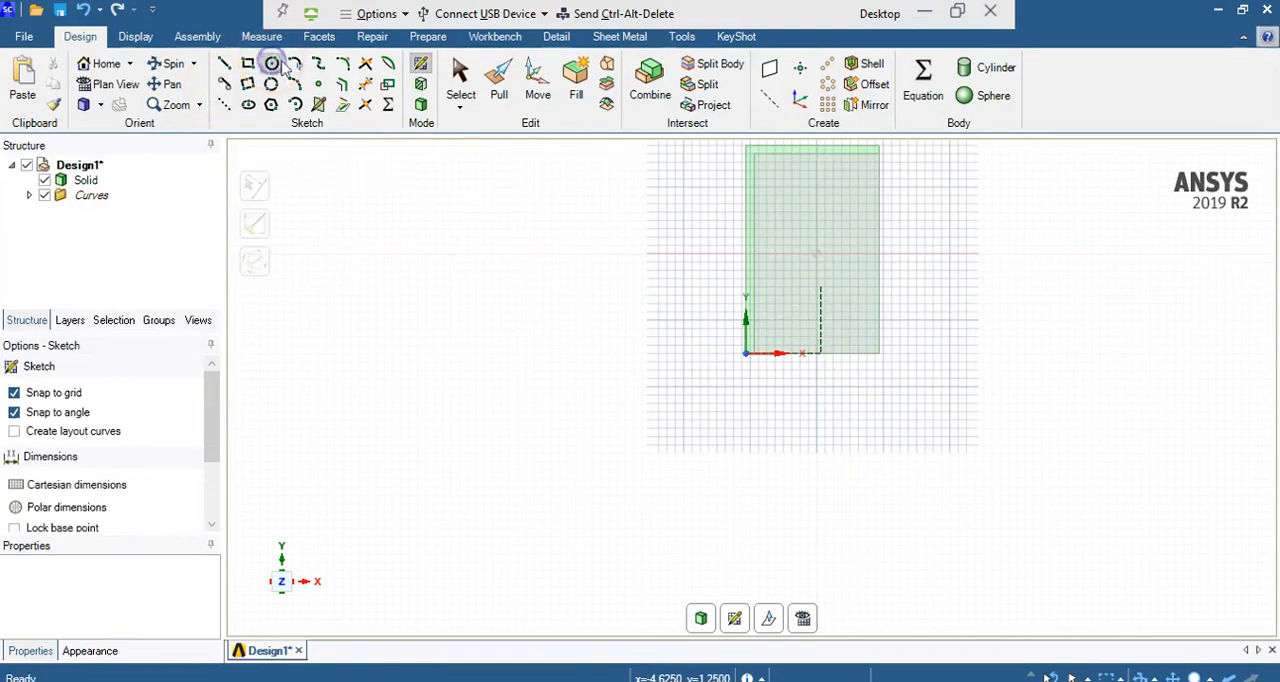
{"action": "left_click", "coordinate": [820, 290]}
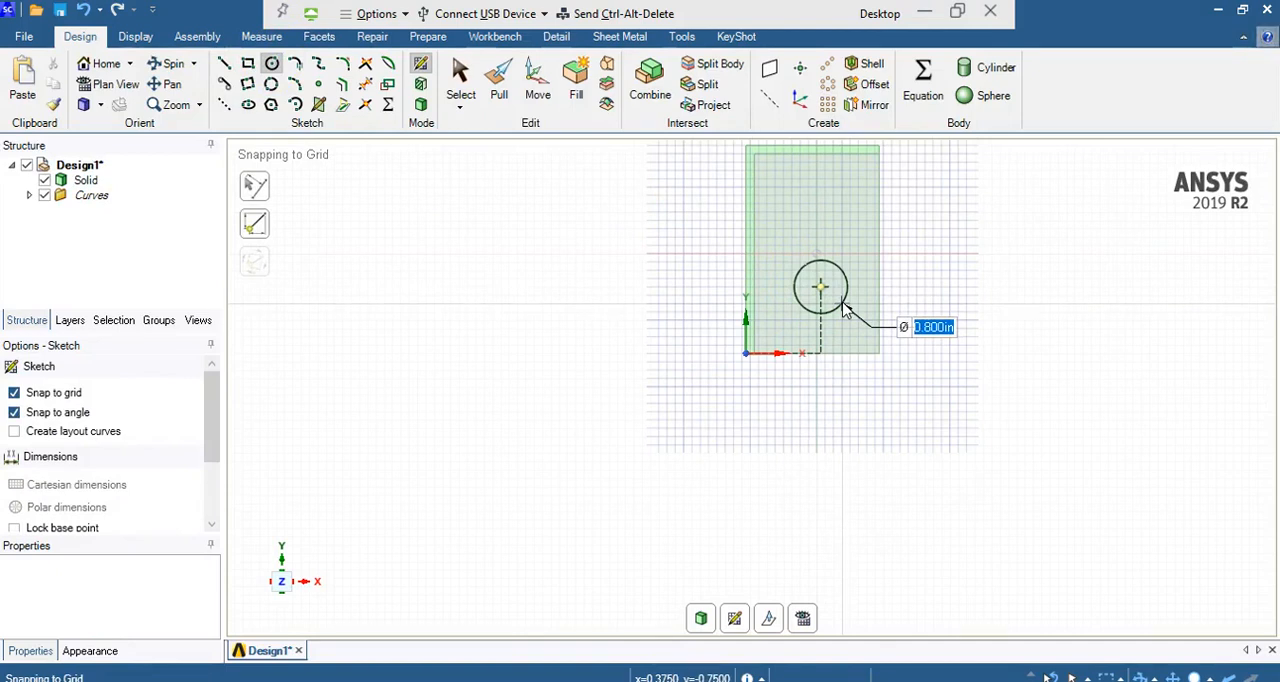
{"action": "type", "text": "0.5"}
{"action": "key", "text": "Return"}
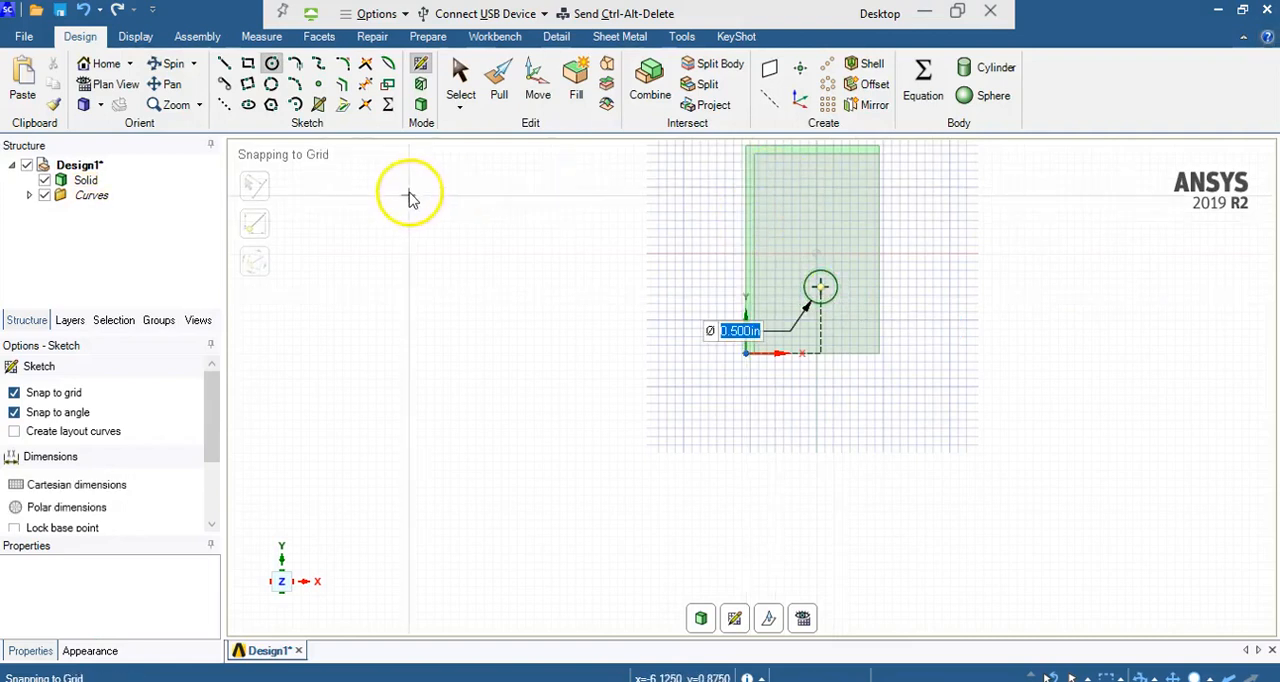
Step: Draw another 1 in construction line straight up from the circle's centre
{"action": "left_click", "coordinate": [223, 106]}
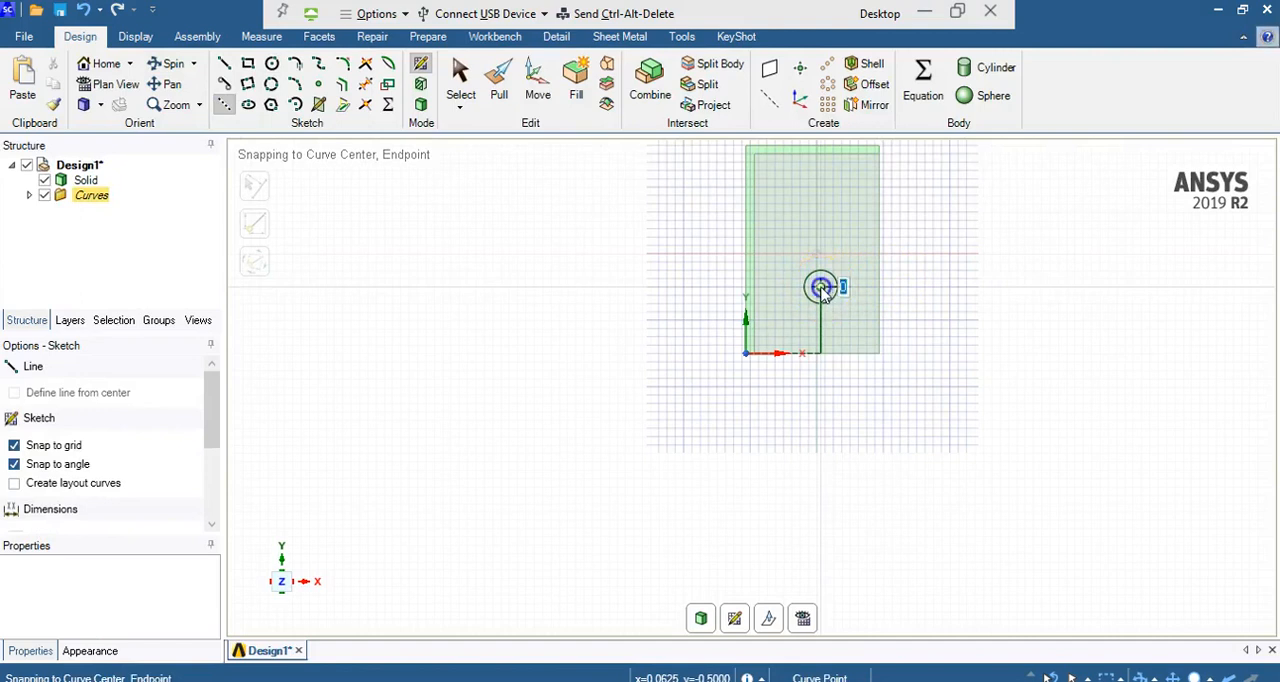
{"action": "type", "text": "1"}
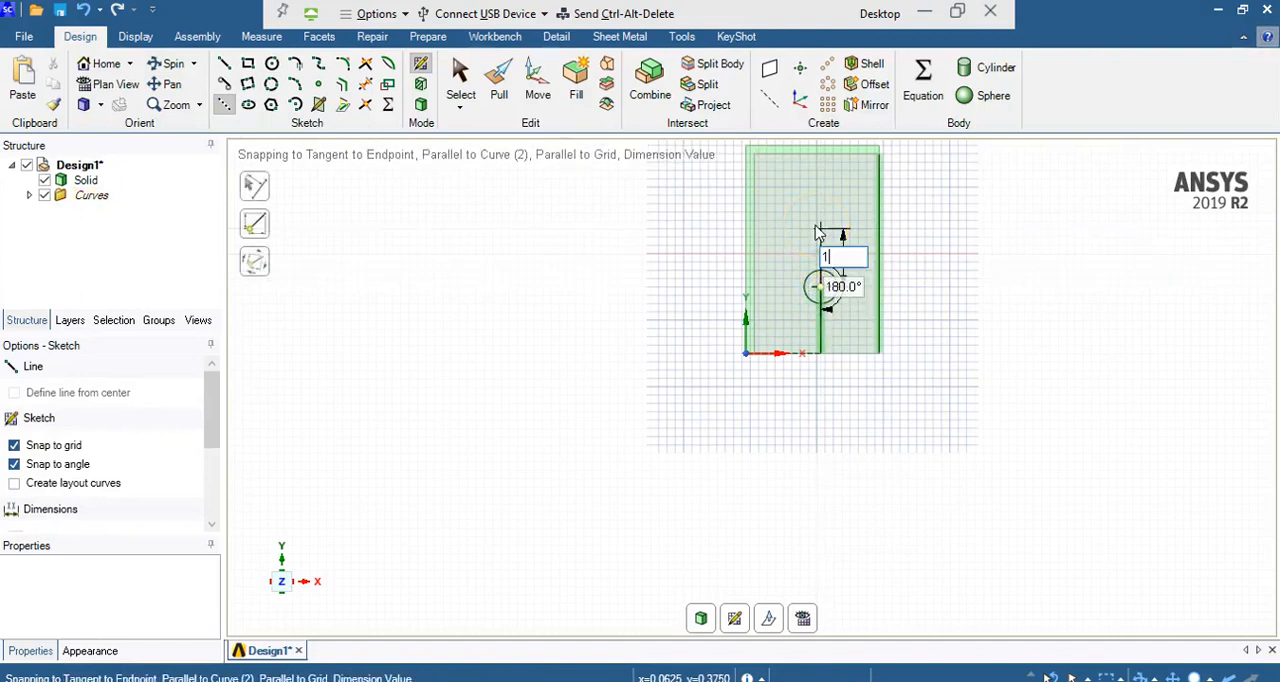
{"action": "key", "text": "Return"}
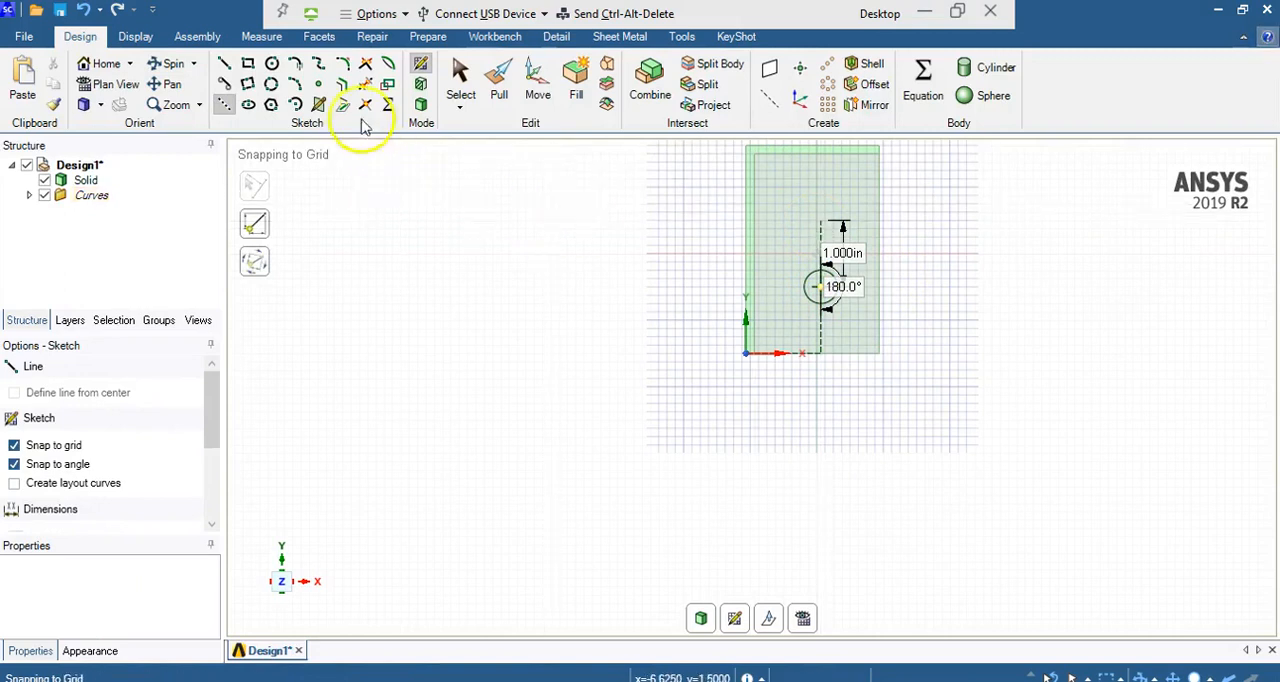
Step: Sketch a second 0.5 in diameter circle centred on the upper end of the vertical construction line
{"action": "left_click", "coordinate": [270, 62]}
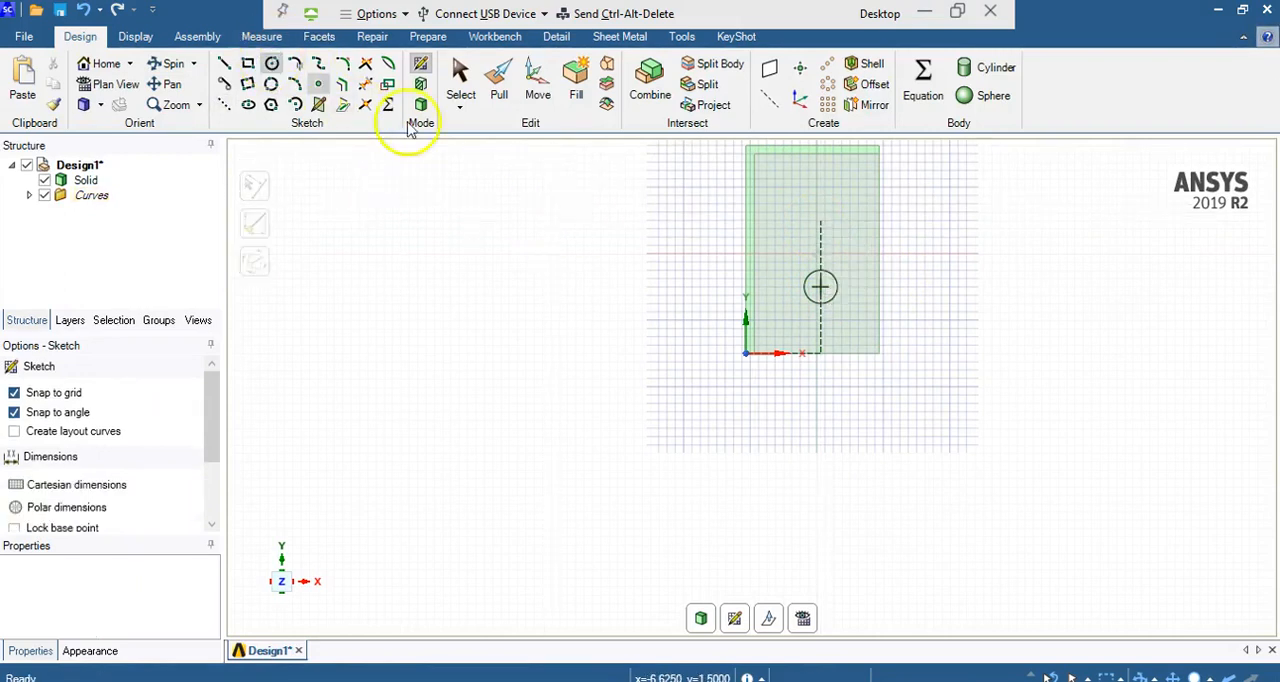
{"action": "left_click", "coordinate": [820, 222]}
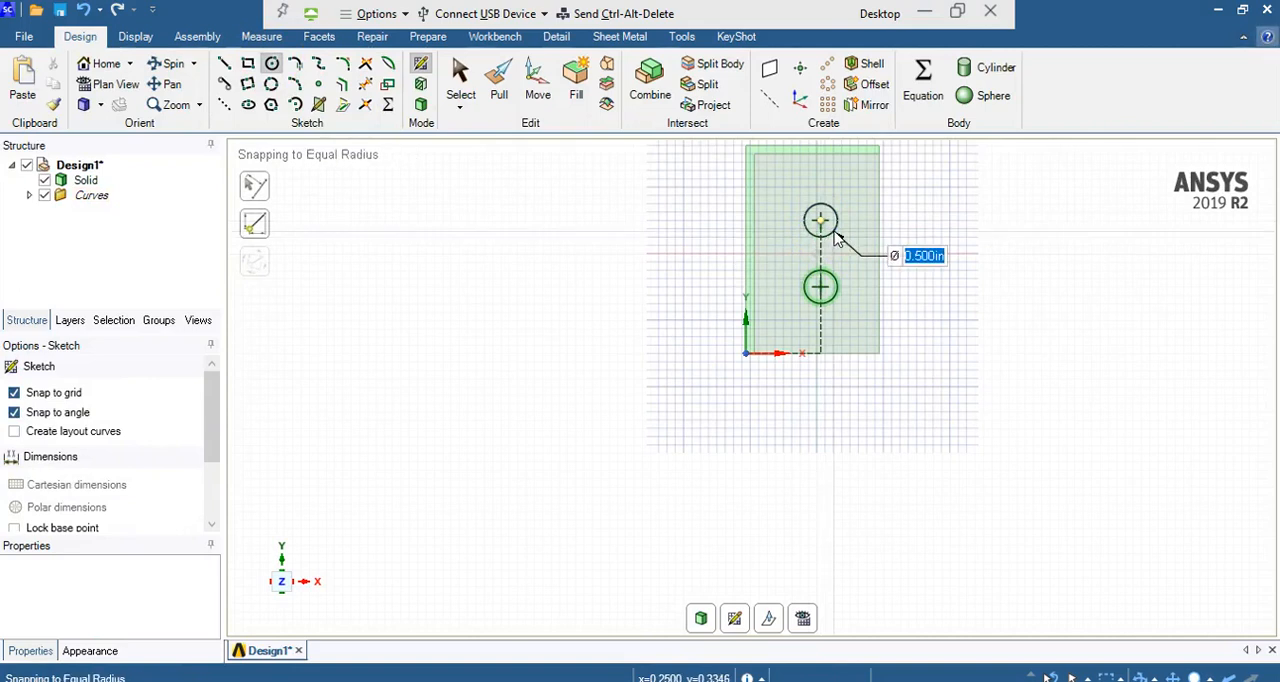
{"action": "type", "text": "0.5"}
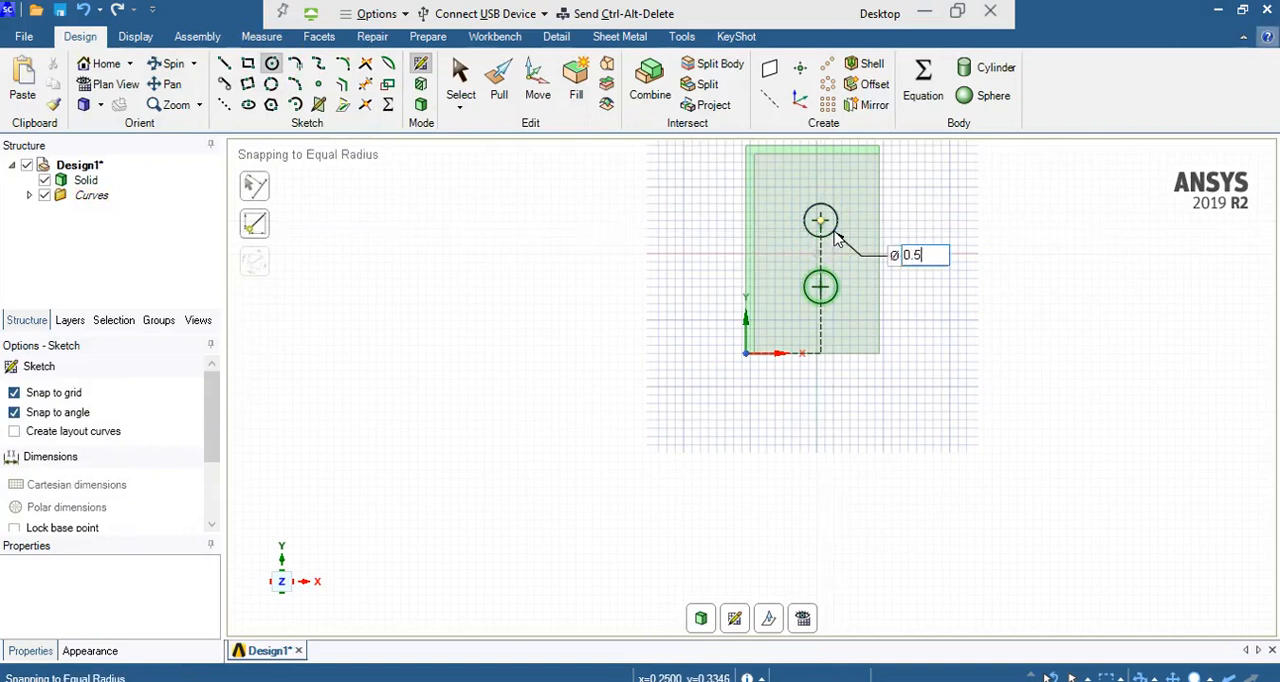
{"action": "key", "text": "Return"}
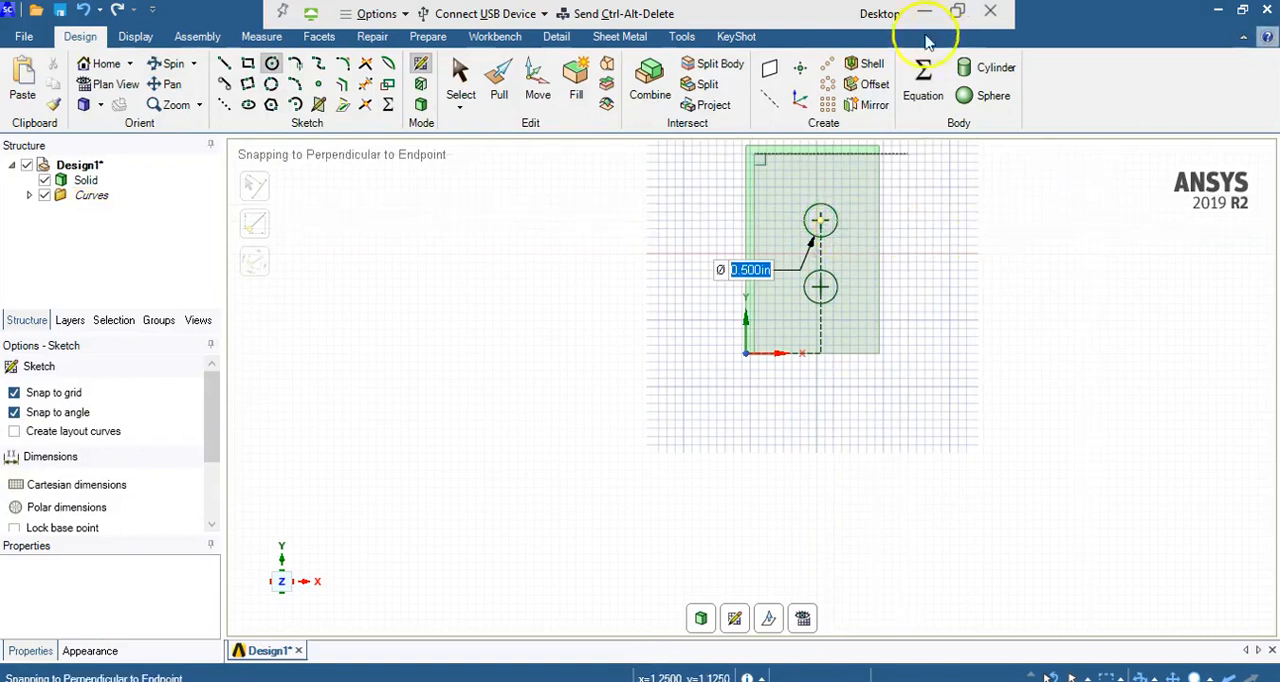
Step: Return to 3D mode and pull both circular faces through the back wall to cut two through holes
{"action": "left_click", "coordinate": [421, 107]}
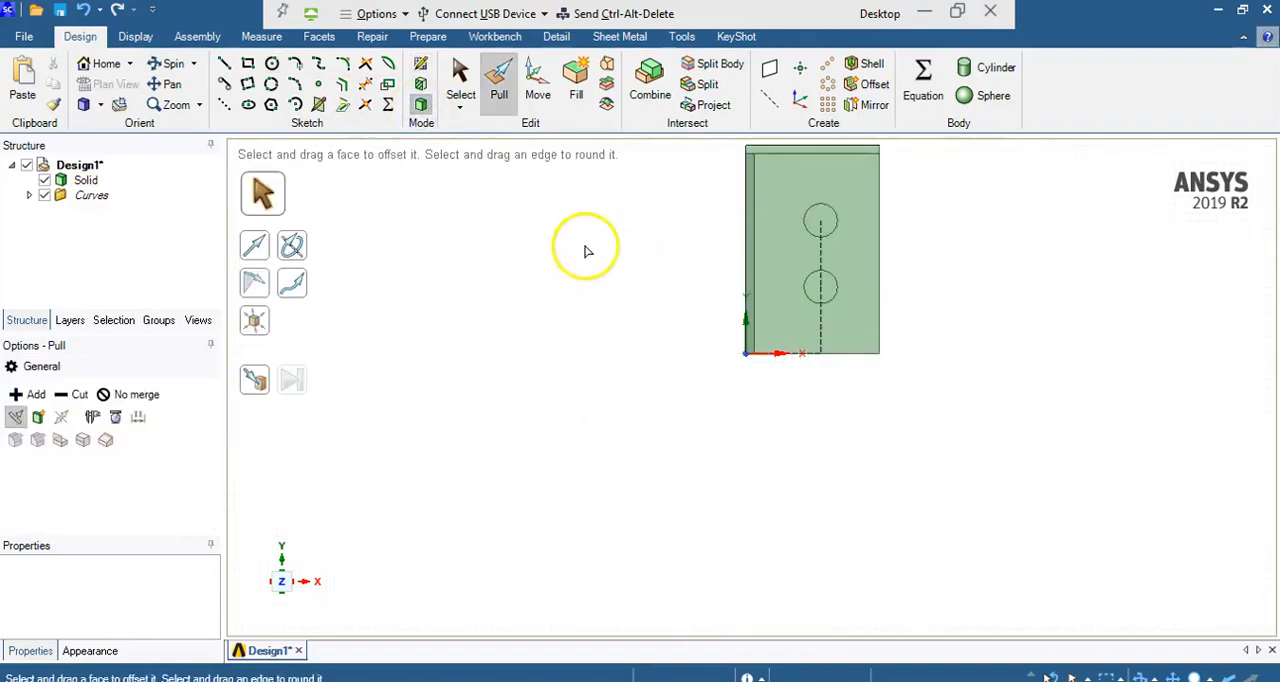
{"action": "left_click", "coordinate": [168, 63]}
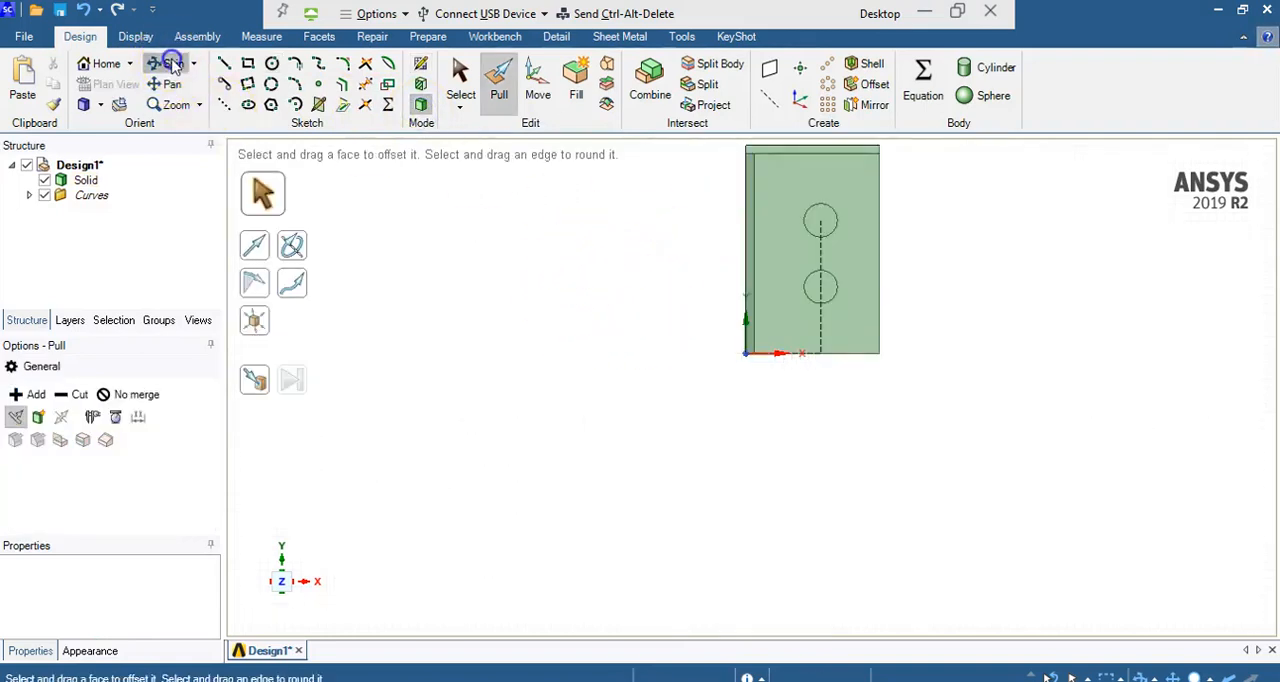
{"action": "left_click_drag", "start_coordinate": [686, 240], "coordinate": [595, 256]}
{"action": "left_click", "coordinate": [895, 210]}
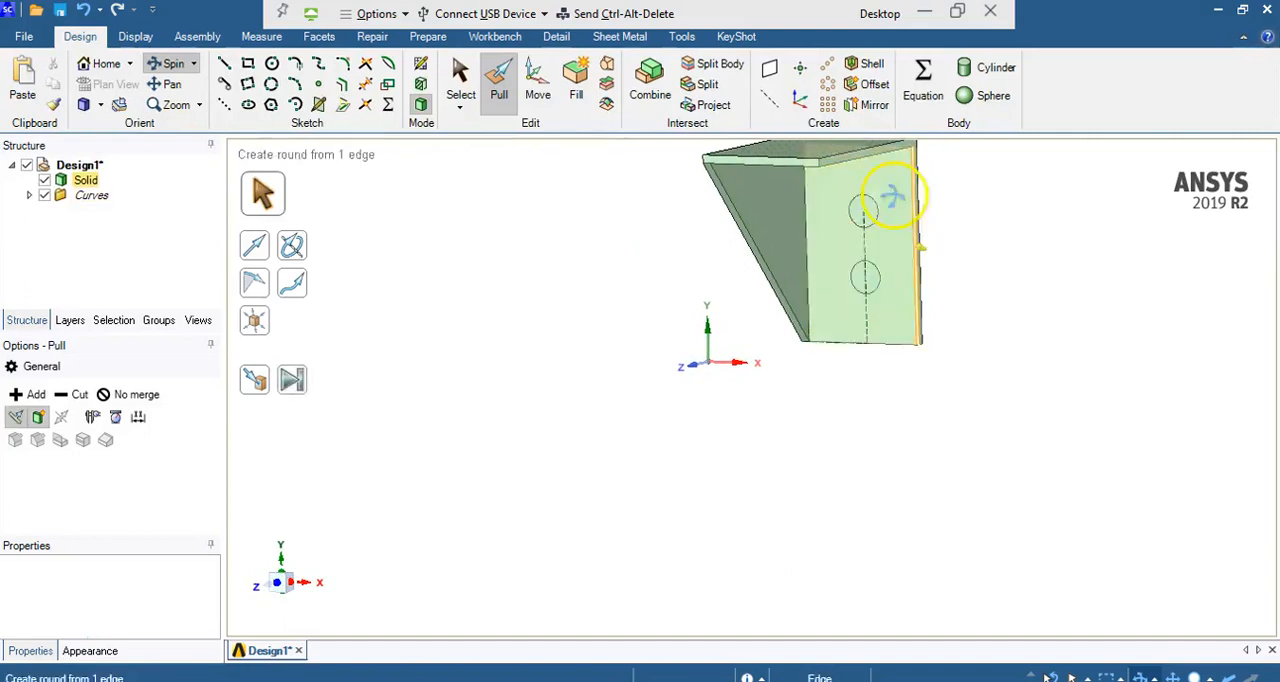
{"action": "left_click", "coordinate": [651, 206]}
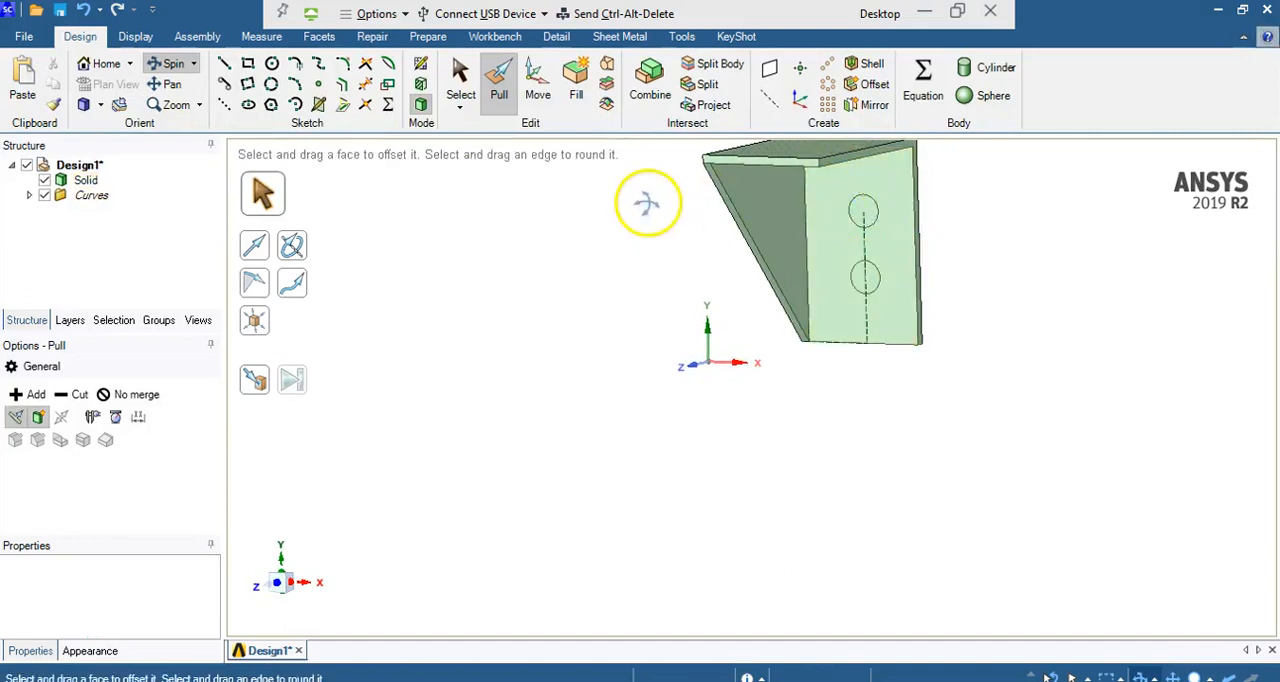
{"action": "left_click", "coordinate": [502, 88]}
{"action": "left_click", "coordinate": [920, 200]}
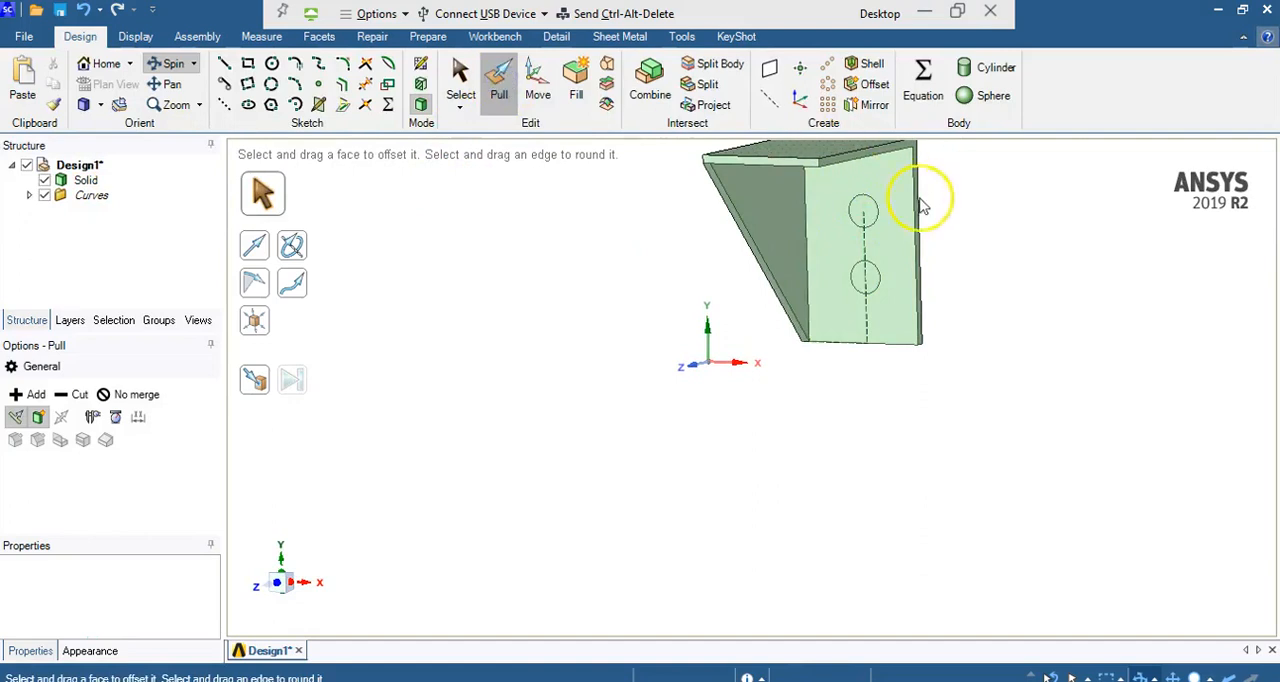
{"action": "left_click", "coordinate": [864, 210]}
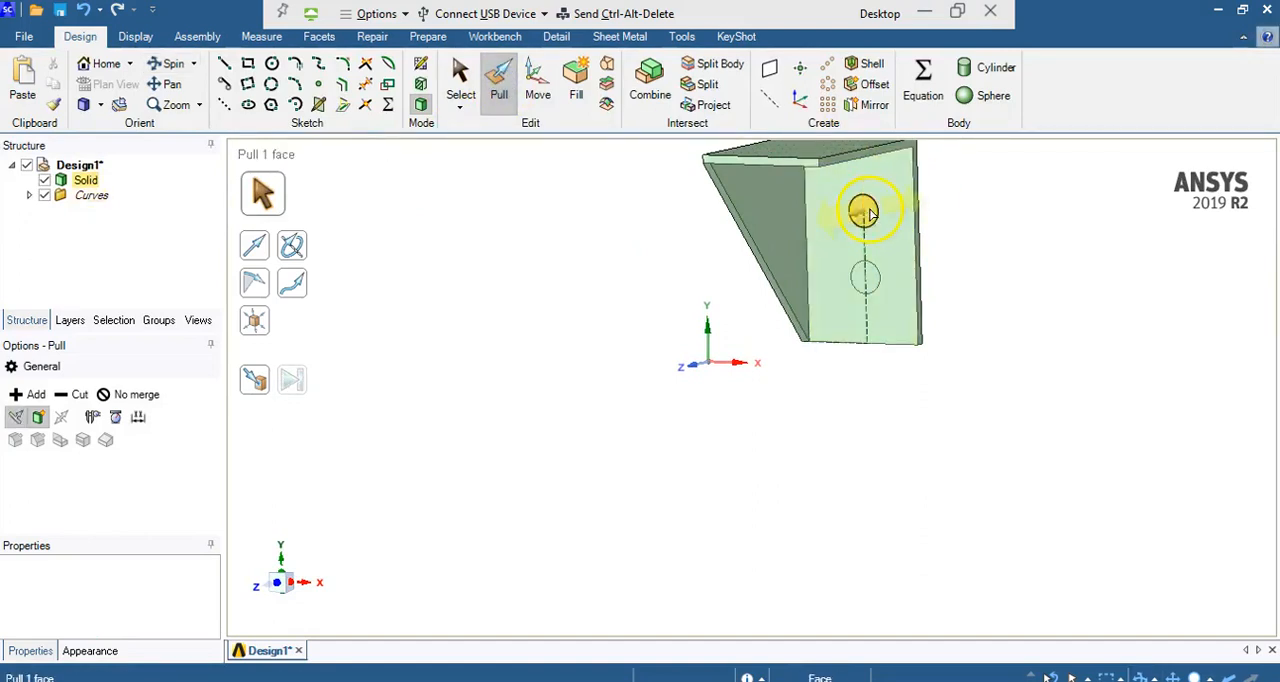
{"action": "left_click_drag", "start_coordinate": [870, 209], "coordinate": [942, 178]}
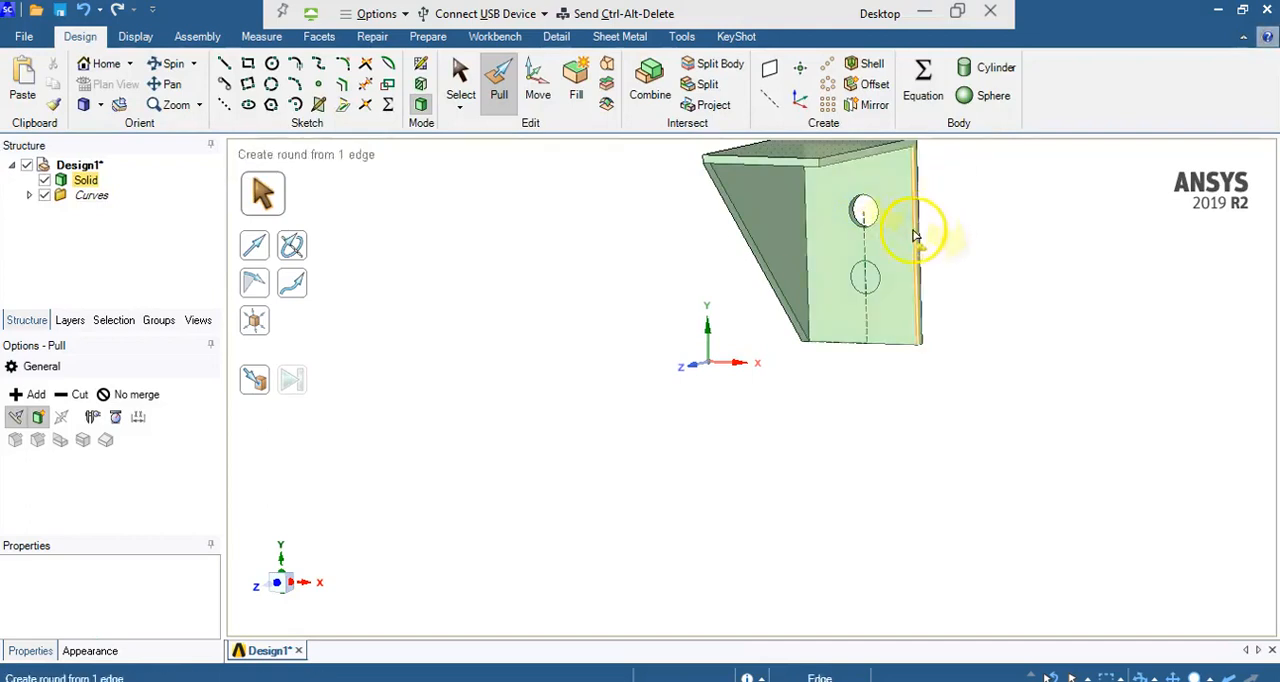
{"action": "left_click", "coordinate": [864, 281]}
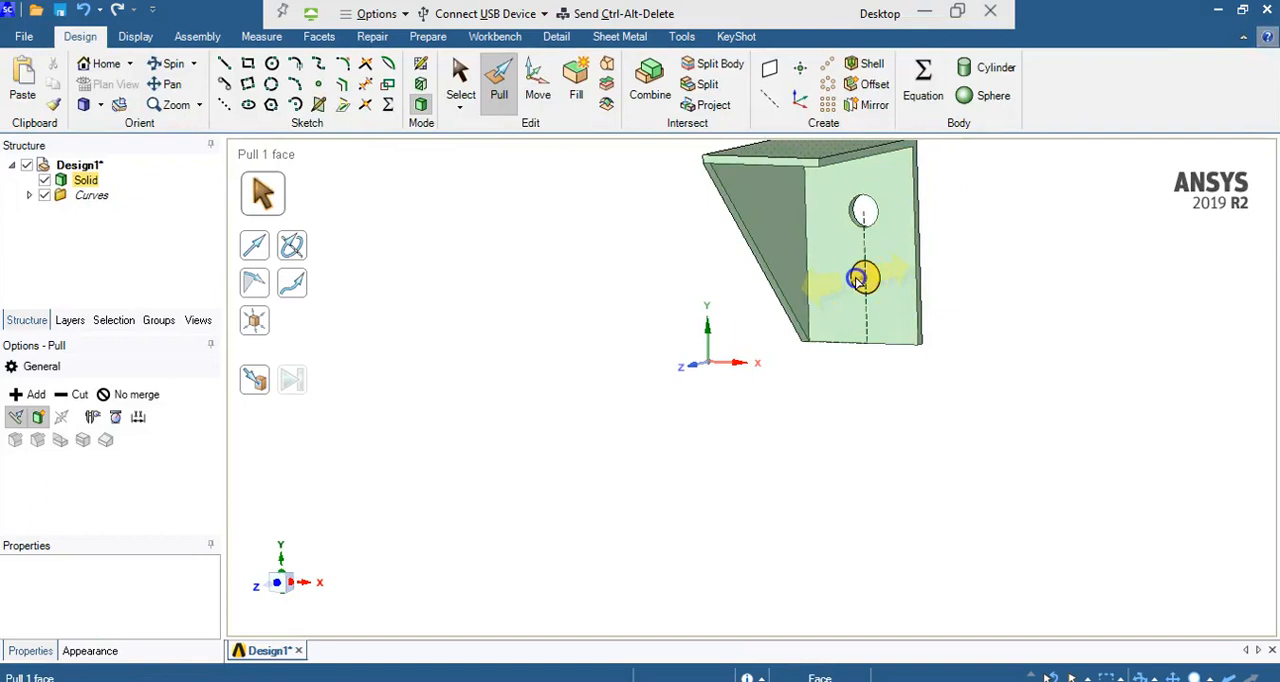
{"action": "left_click_drag", "start_coordinate": [858, 280], "coordinate": [957, 230]}
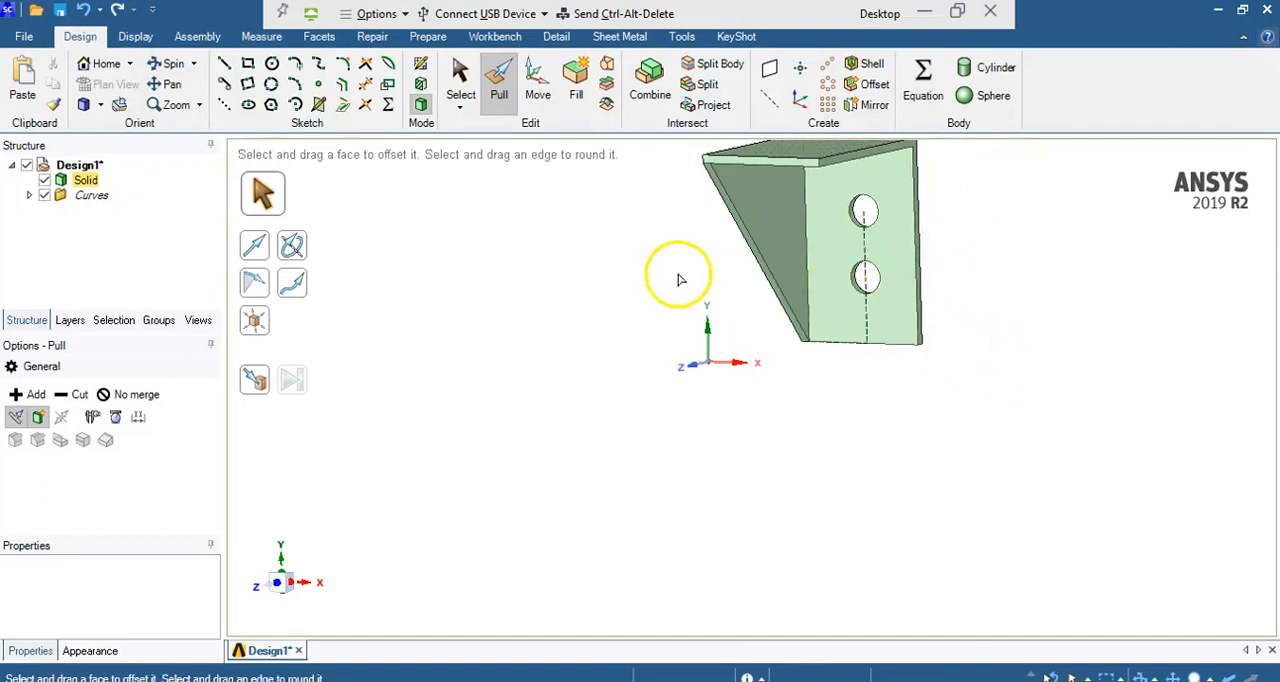
Step: Save the finished bracket geometry as a SpaceClaim file named Design3 in the Documents folder
{"action": "left_click", "coordinate": [200, 105]}
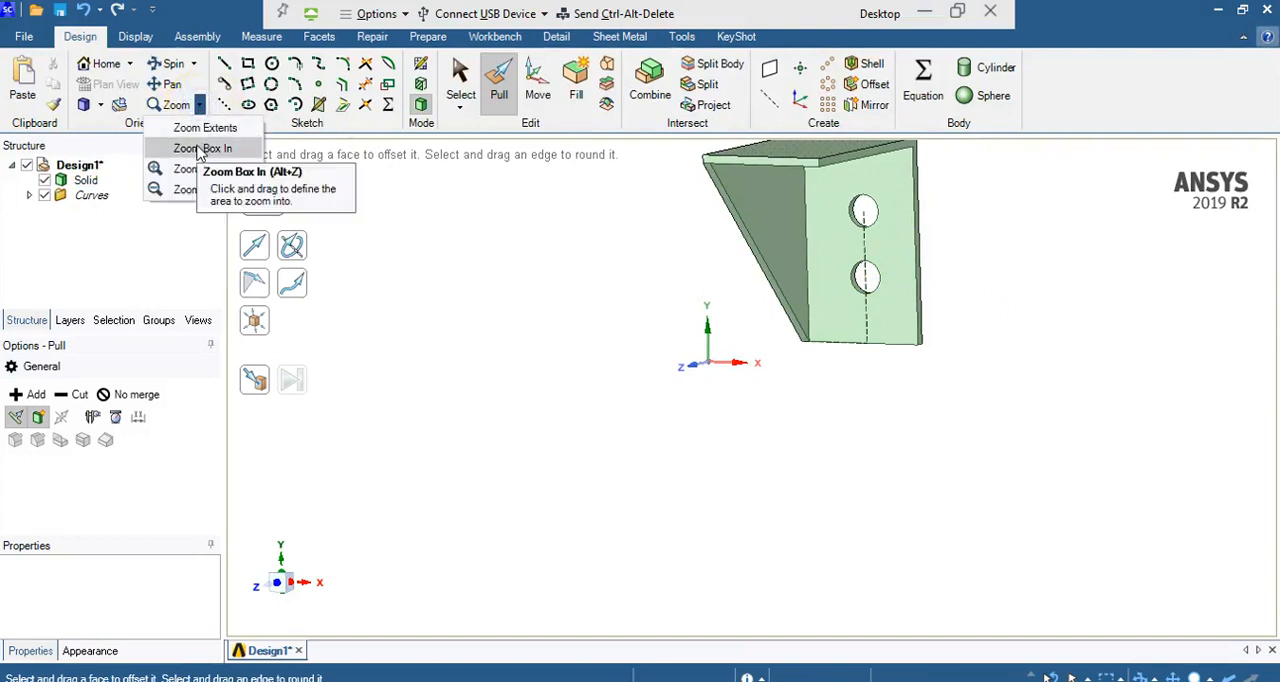
{"action": "left_click", "coordinate": [205, 148]}
{"action": "left_click_drag", "start_coordinate": [698, 150], "coordinate": [983, 395]}
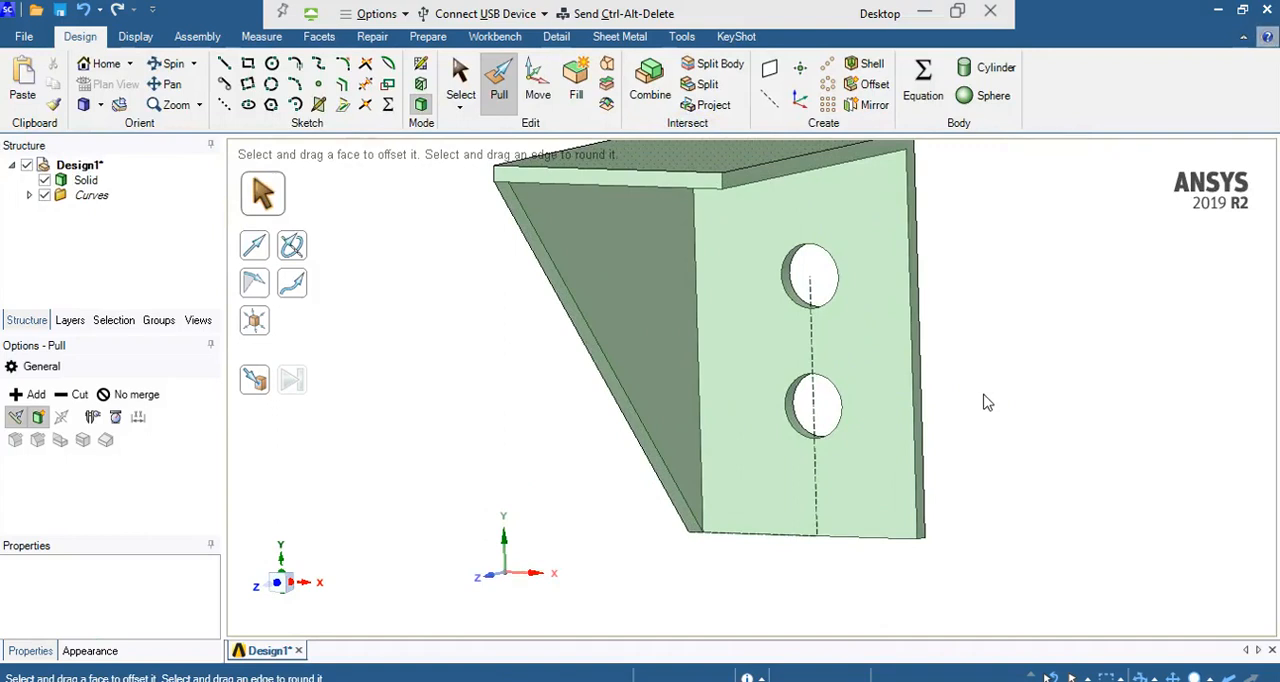
{"action": "left_click", "coordinate": [60, 14]}
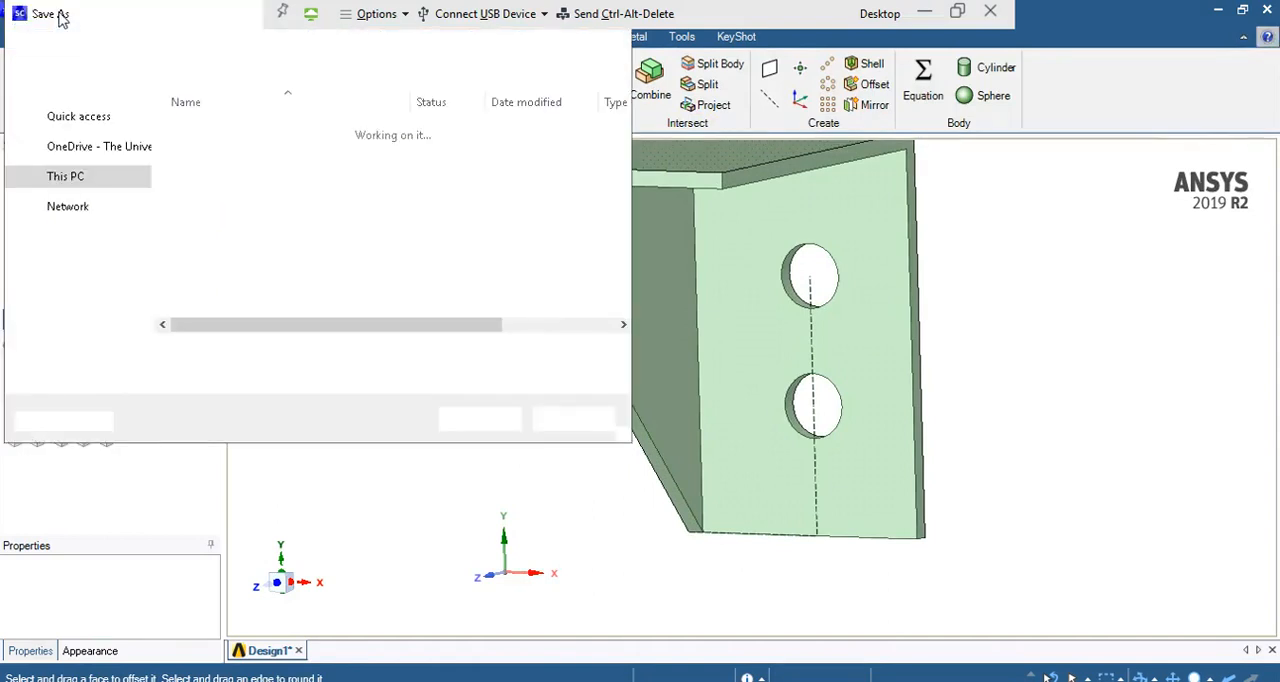
{"action": "left_click", "coordinate": [207, 351]}
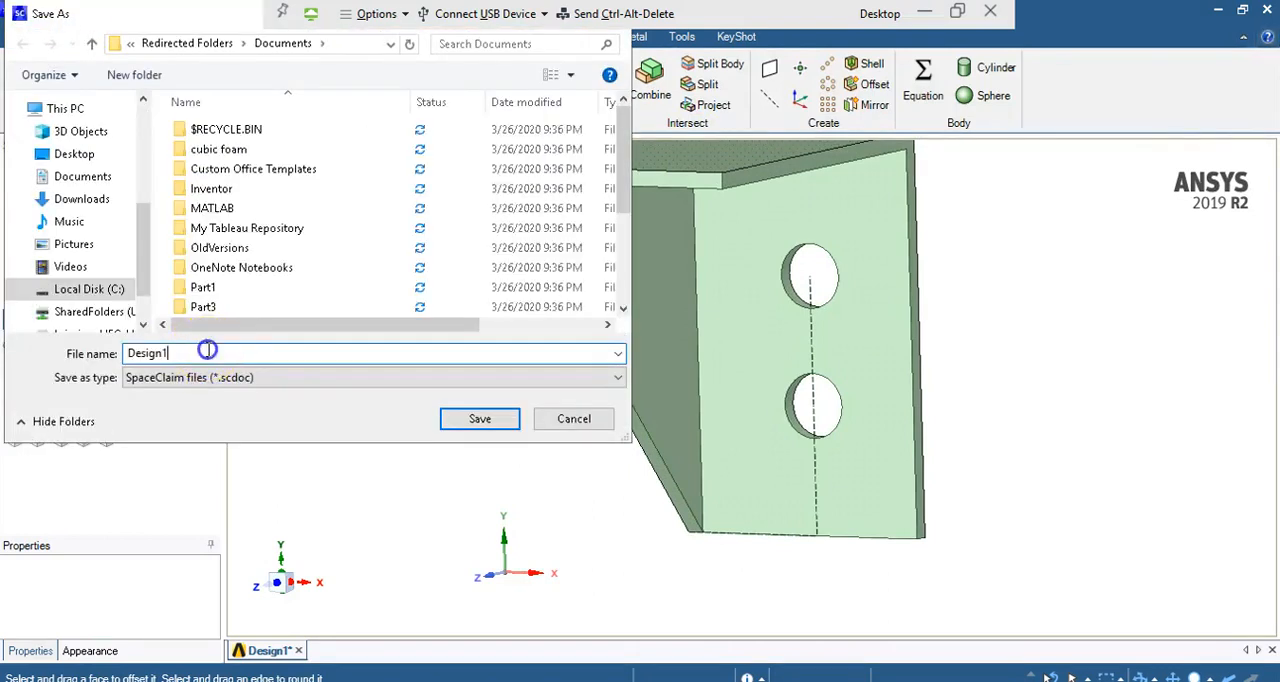
{"action": "key", "text": "BackSpace"}
{"action": "type", "text": "3"}
{"action": "key", "text": "Return"}
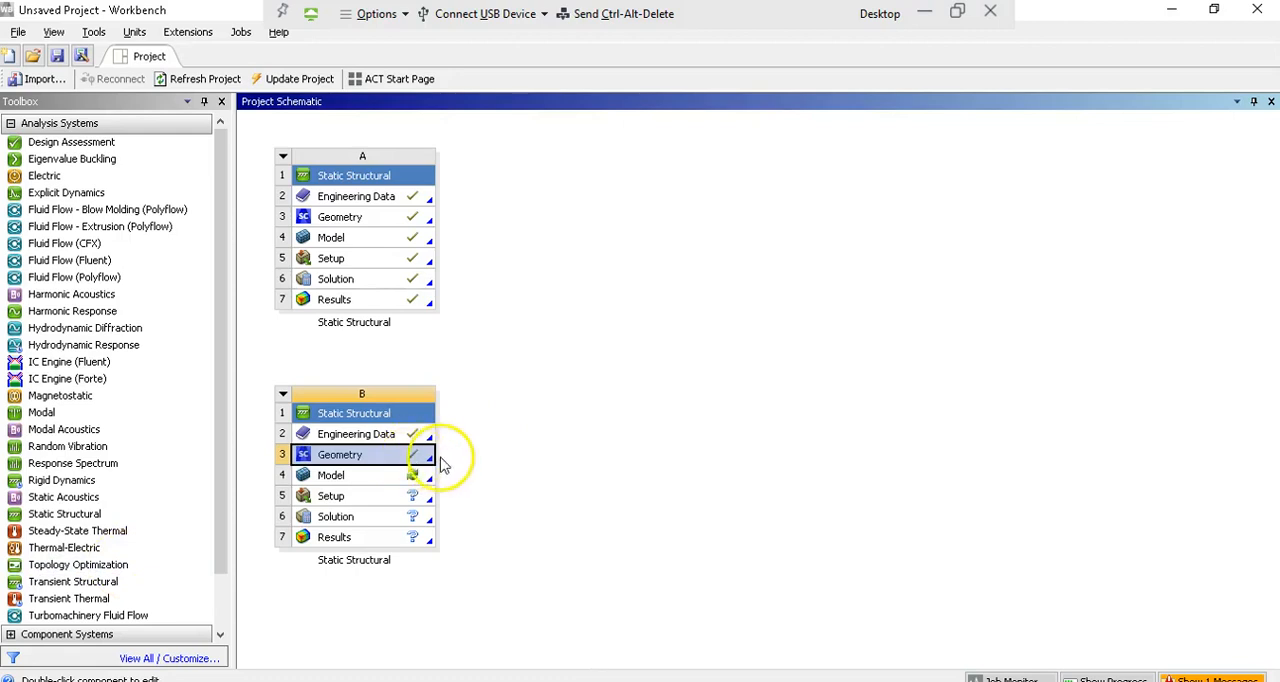
Step: Switch to Mechanical with the second static structural system's model, close the Keyframe Animation pane, and check the unit system
{"action": "double_click", "coordinate": [353, 482]}
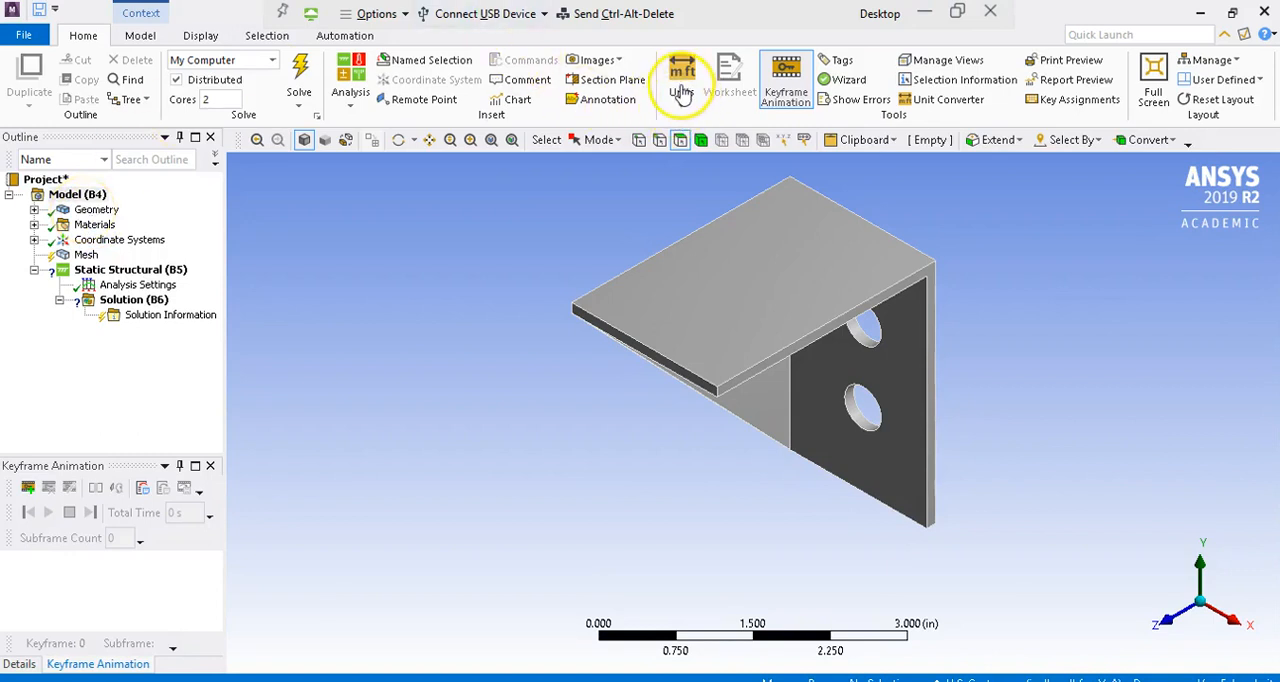
{"action": "left_click", "coordinate": [211, 466]}
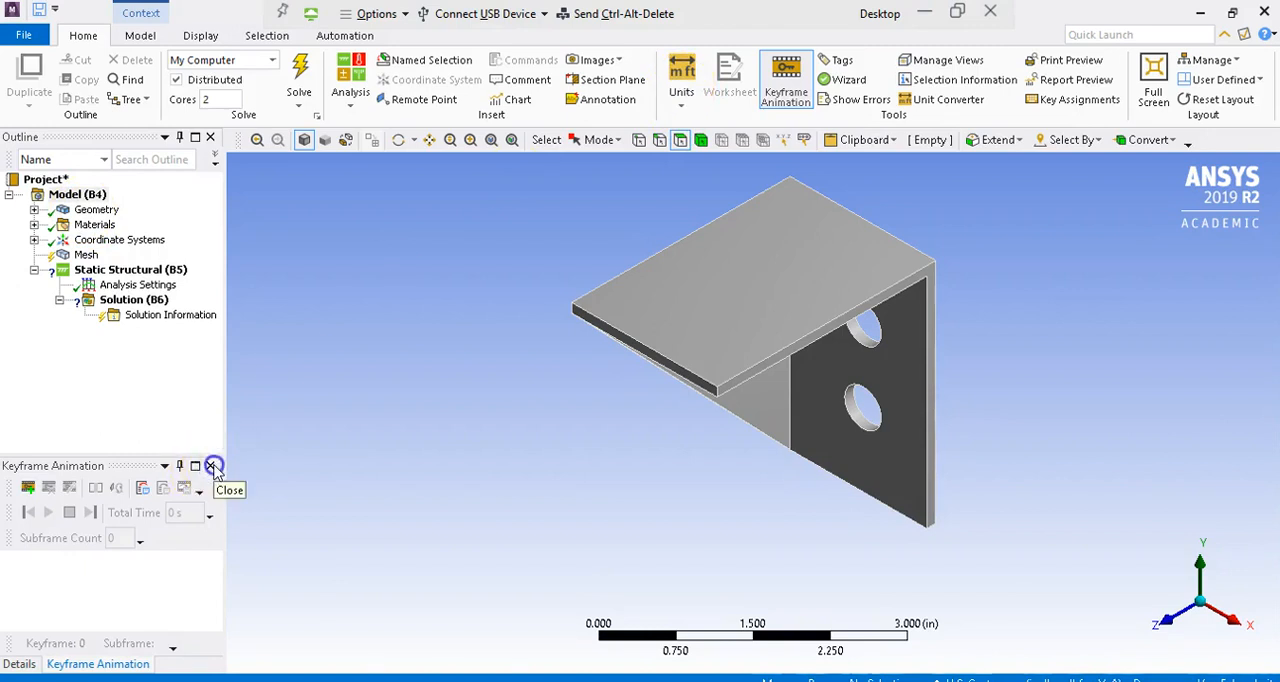
{"action": "left_click", "coordinate": [212, 466]}
{"action": "left_click", "coordinate": [684, 97]}
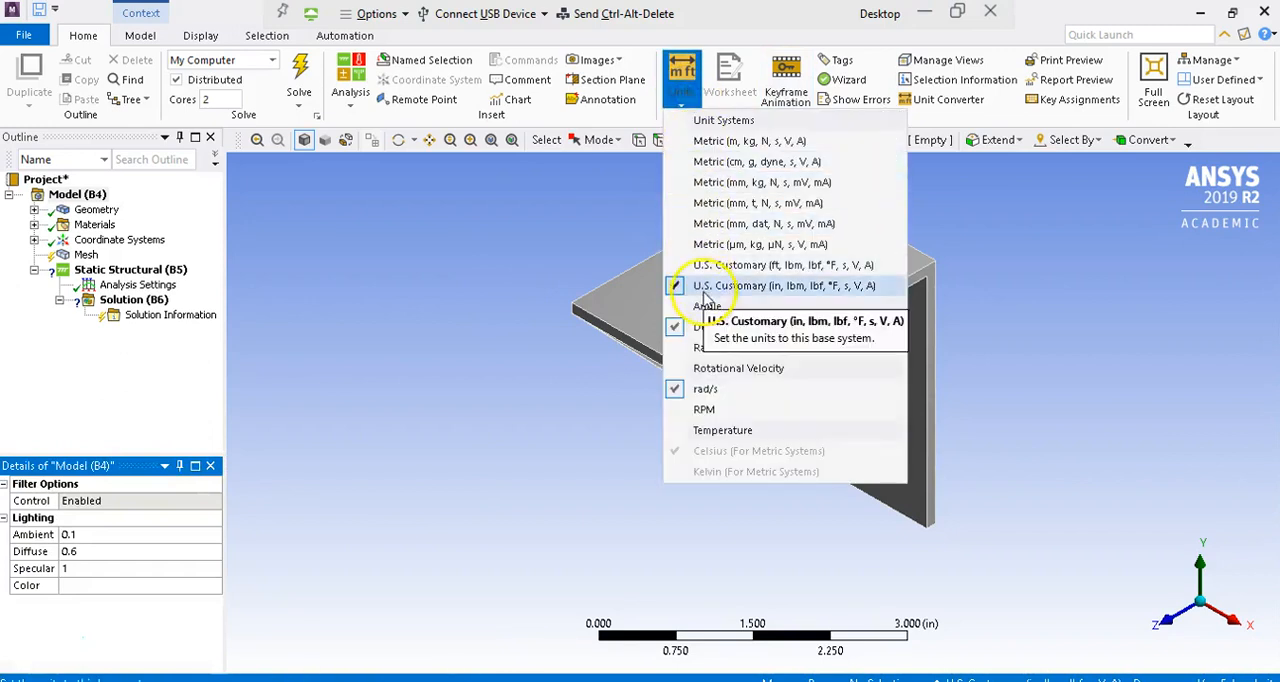
{"action": "left_click", "coordinate": [432, 332]}
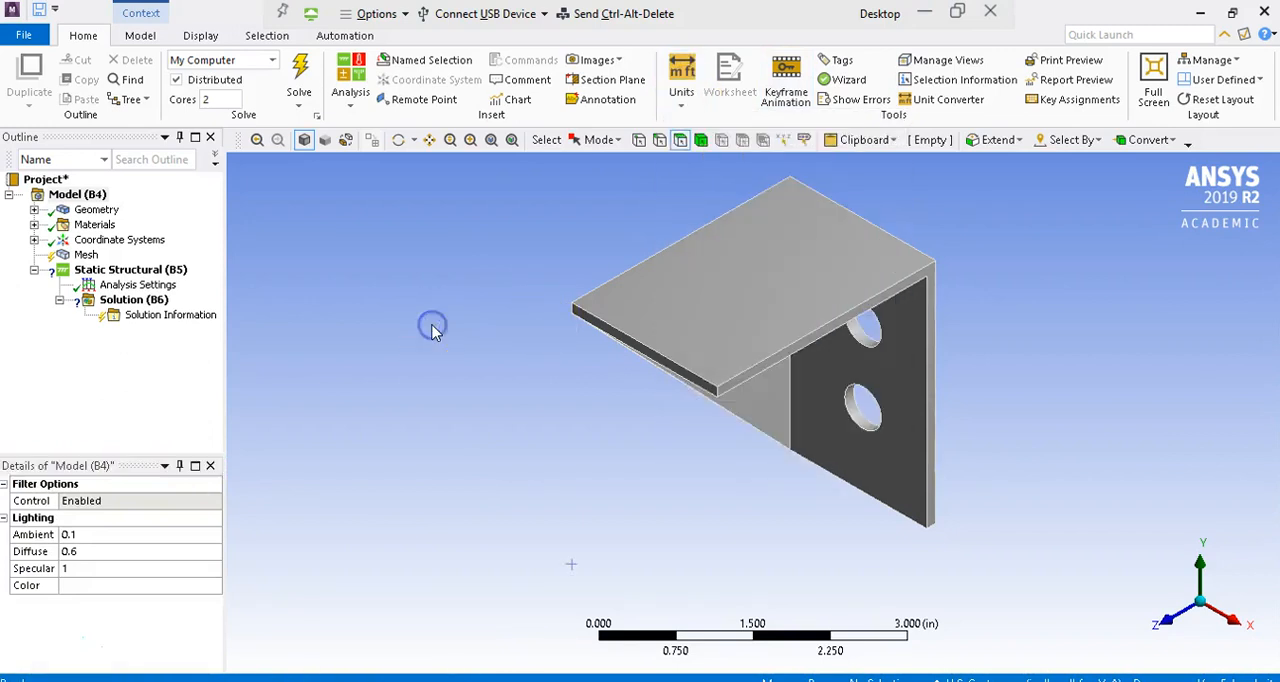
Step: Assign the custom material "steel" to the bracket's solid body
{"action": "left_click", "coordinate": [34, 210]}
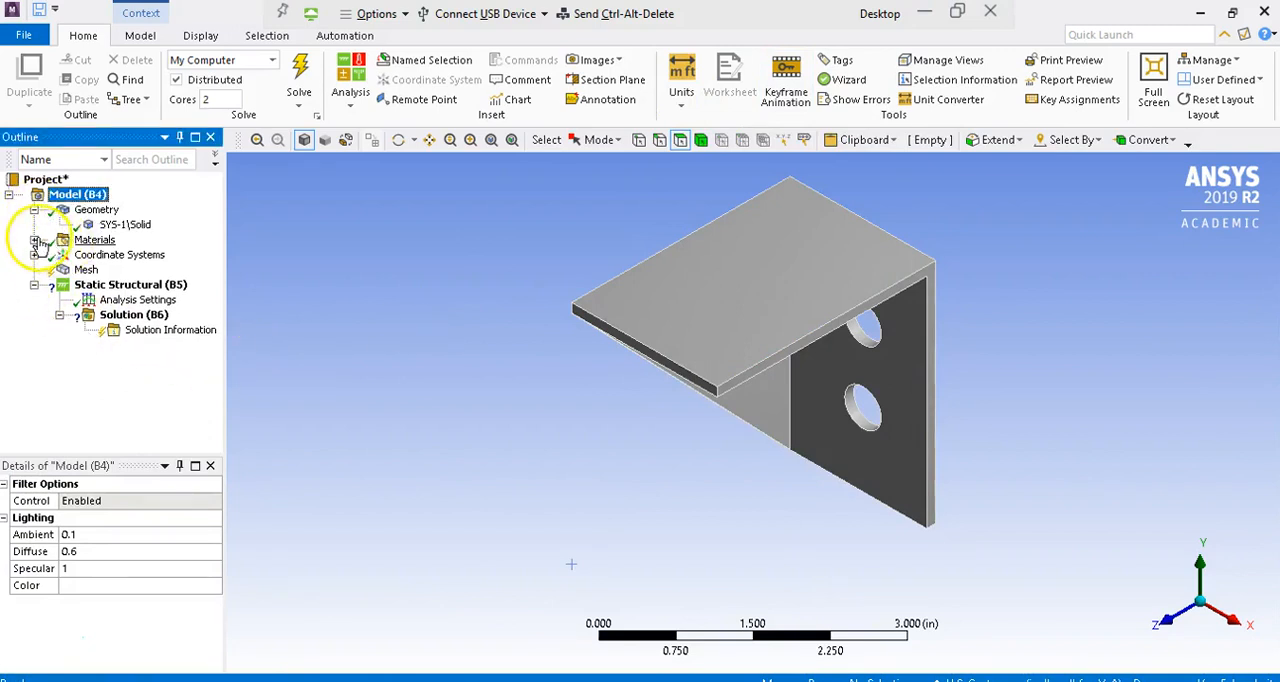
{"action": "left_click", "coordinate": [34, 240]}
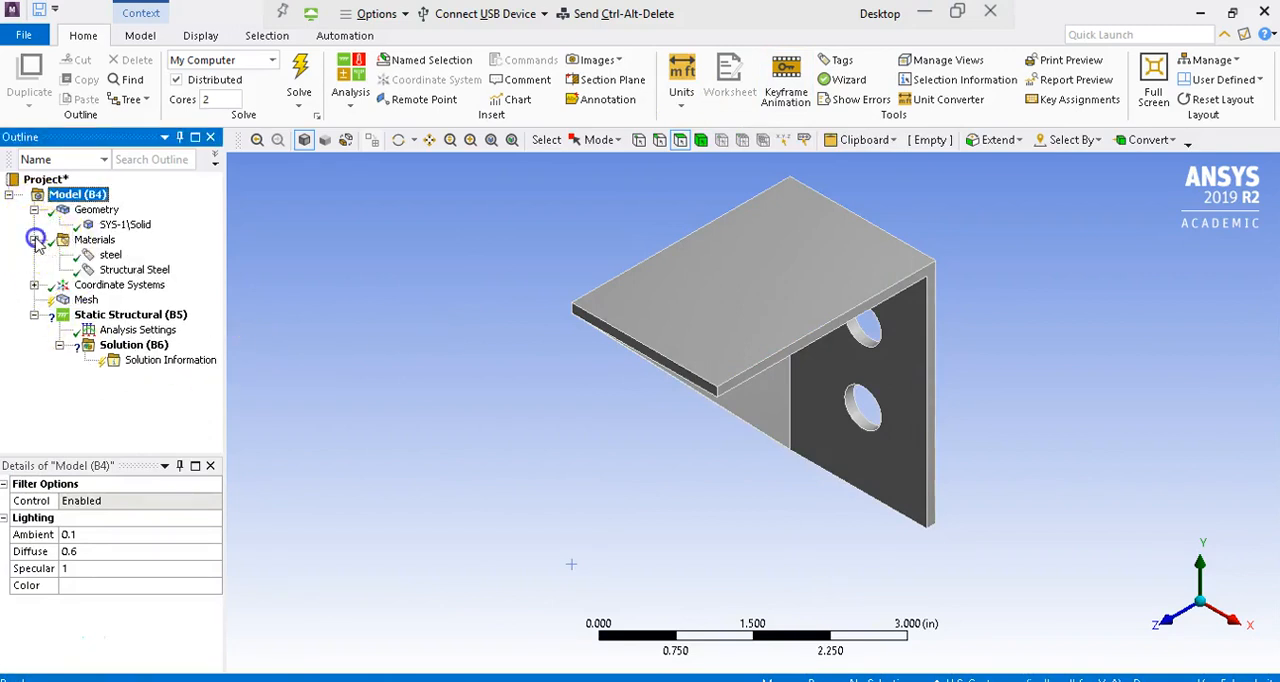
{"action": "left_click", "coordinate": [115, 225]}
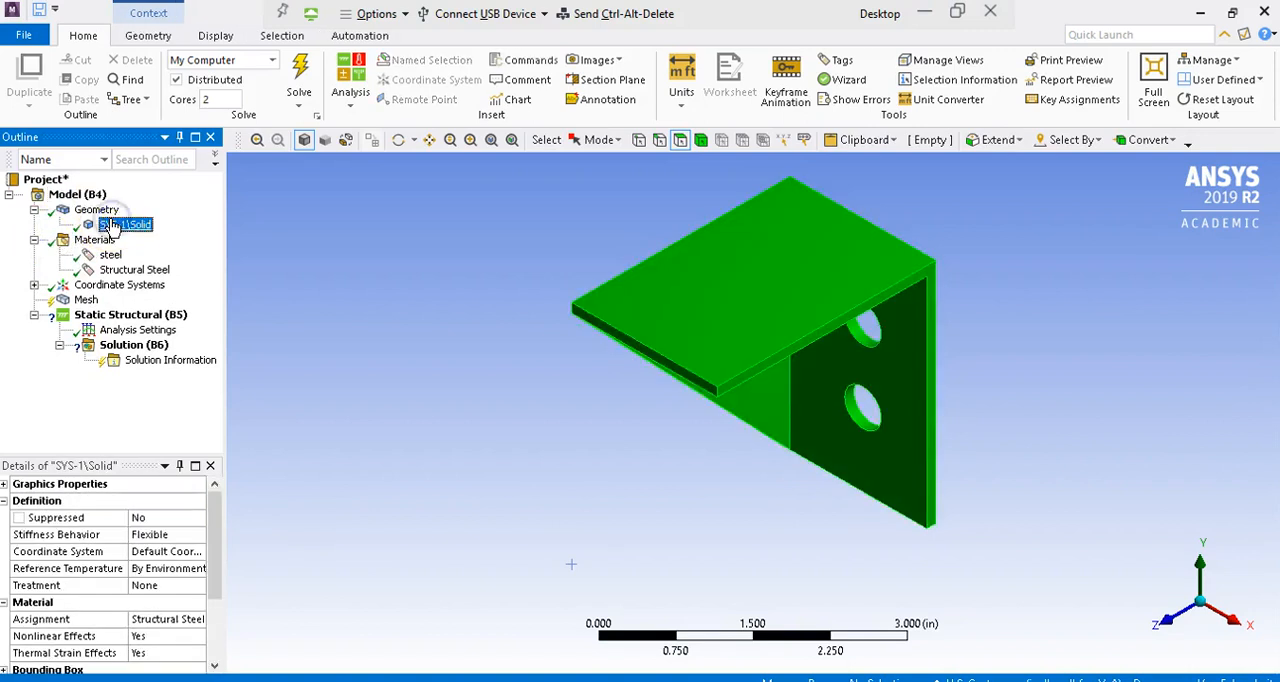
{"action": "left_click_drag", "start_coordinate": [213, 522], "coordinate": [208, 565]}
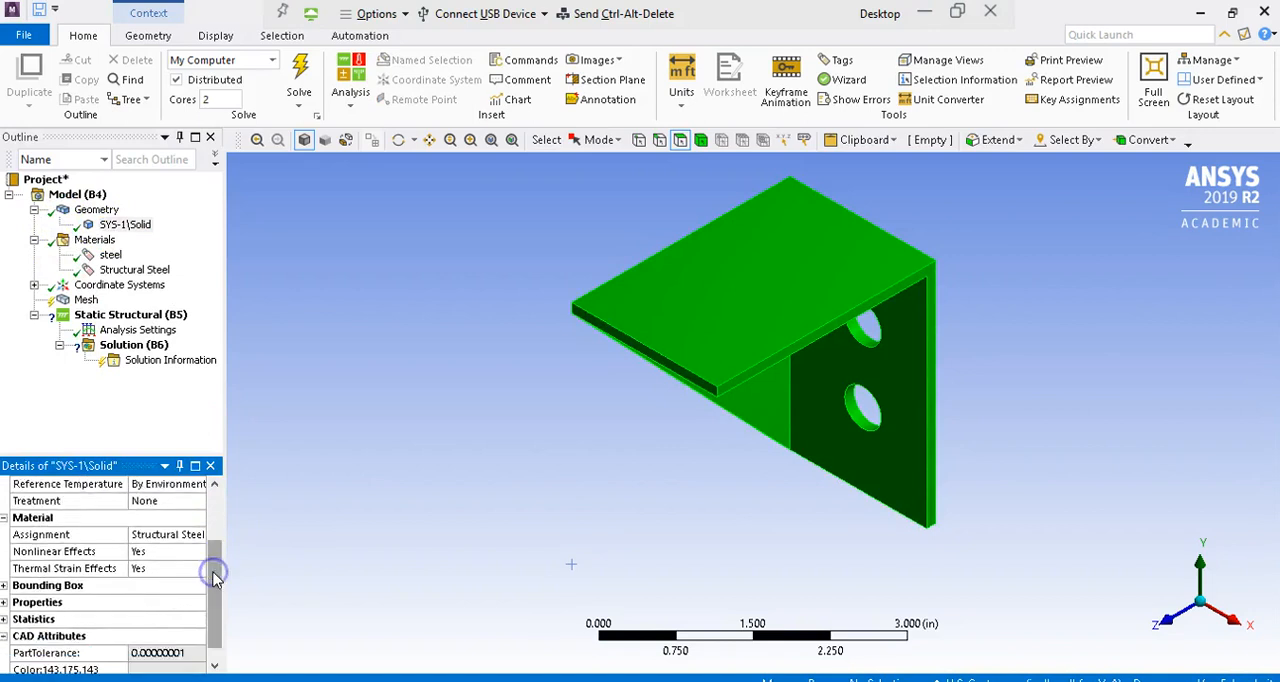
{"action": "left_click", "coordinate": [193, 536]}
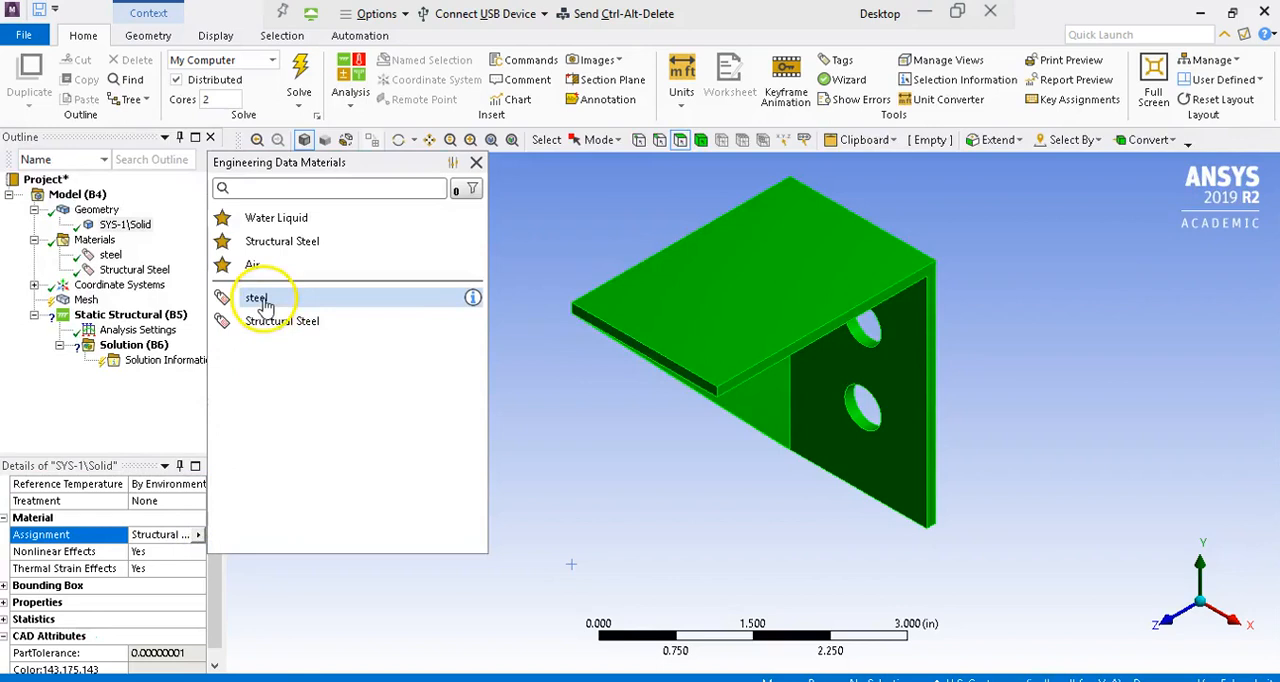
{"action": "left_click", "coordinate": [258, 298]}
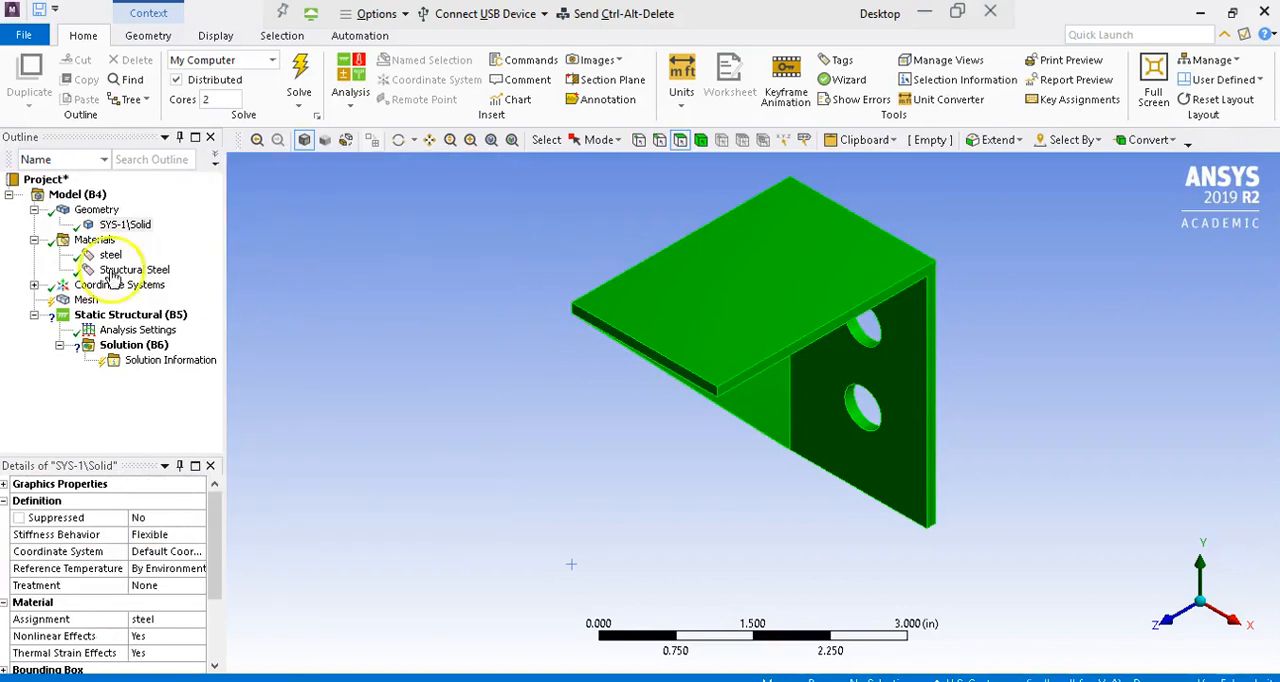
Step: Review the mesh sizing settings, keep the default resolution of 2, and generate the bracket's mesh
{"action": "left_click", "coordinate": [64, 302]}
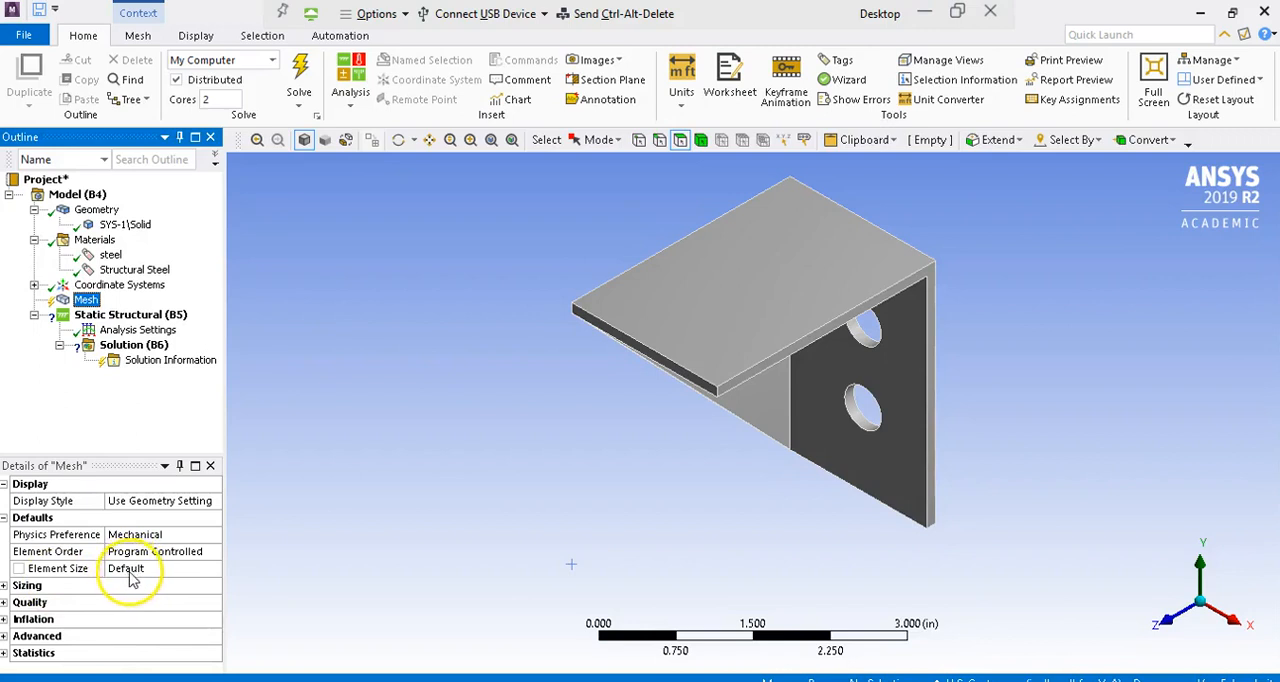
{"action": "left_click", "coordinate": [5, 587]}
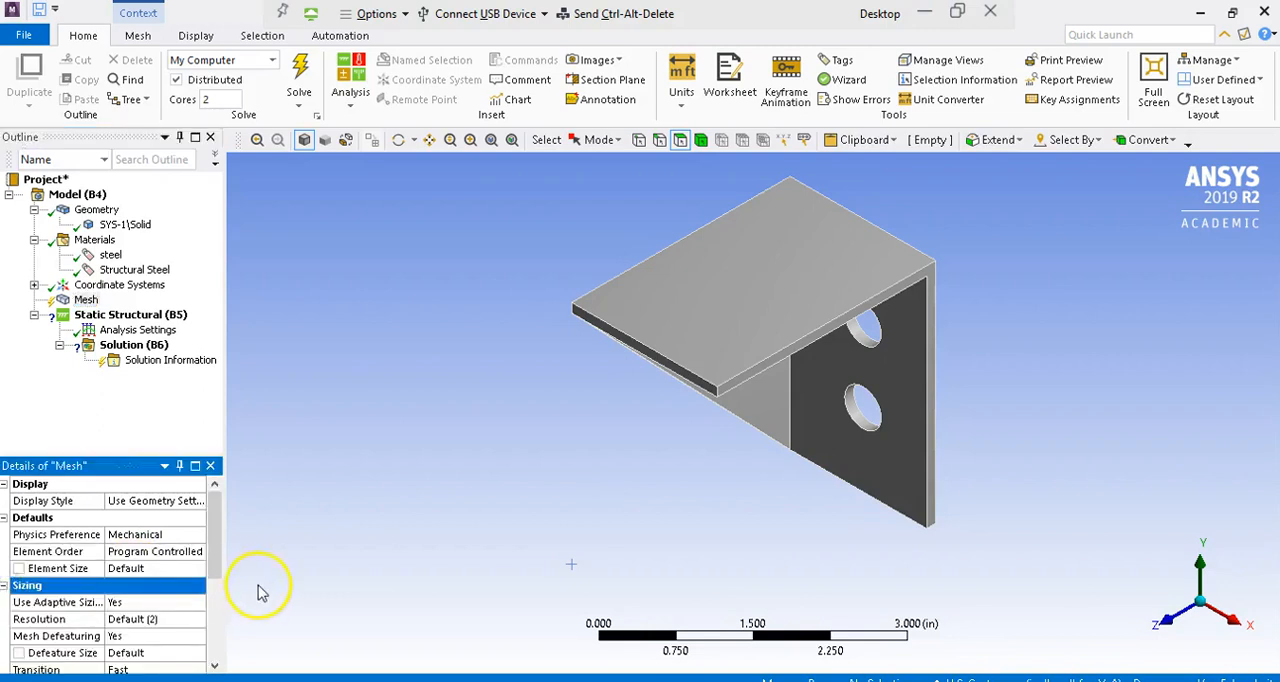
{"action": "left_click_drag", "start_coordinate": [214, 566], "coordinate": [220, 628]}
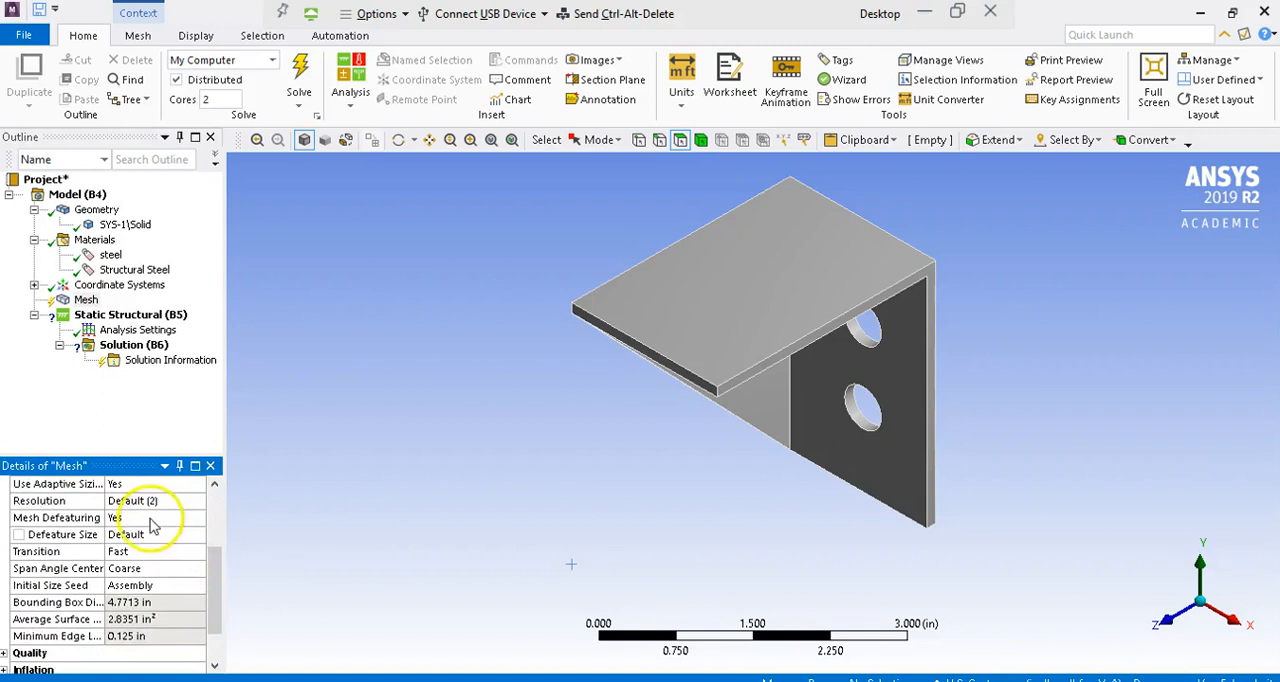
{"action": "left_click", "coordinate": [183, 505]}
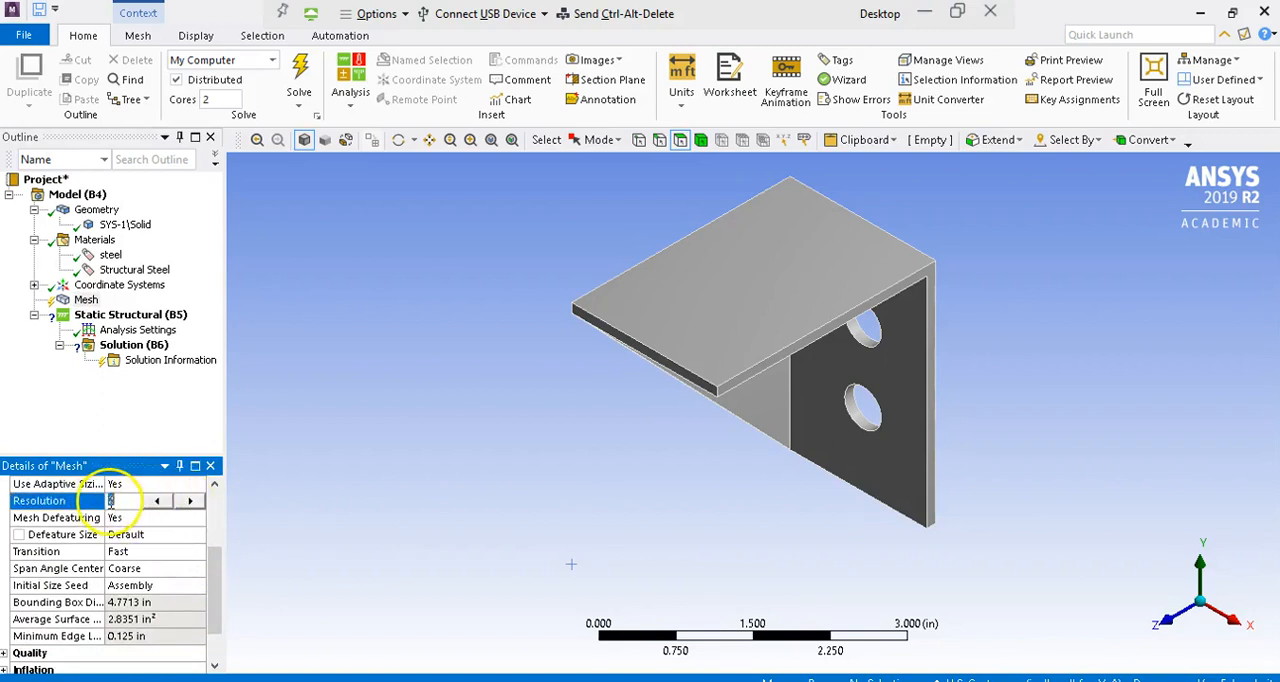
{"action": "left_click", "coordinate": [70, 400]}
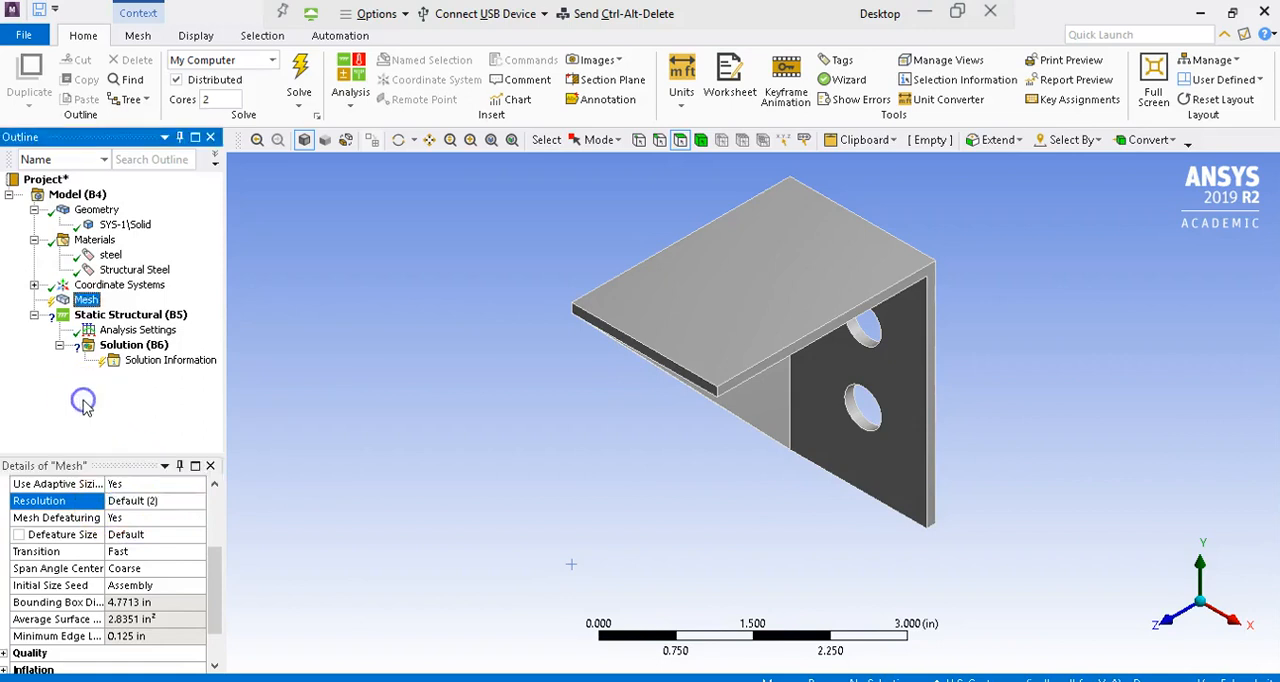
{"action": "right_click", "coordinate": [85, 306]}
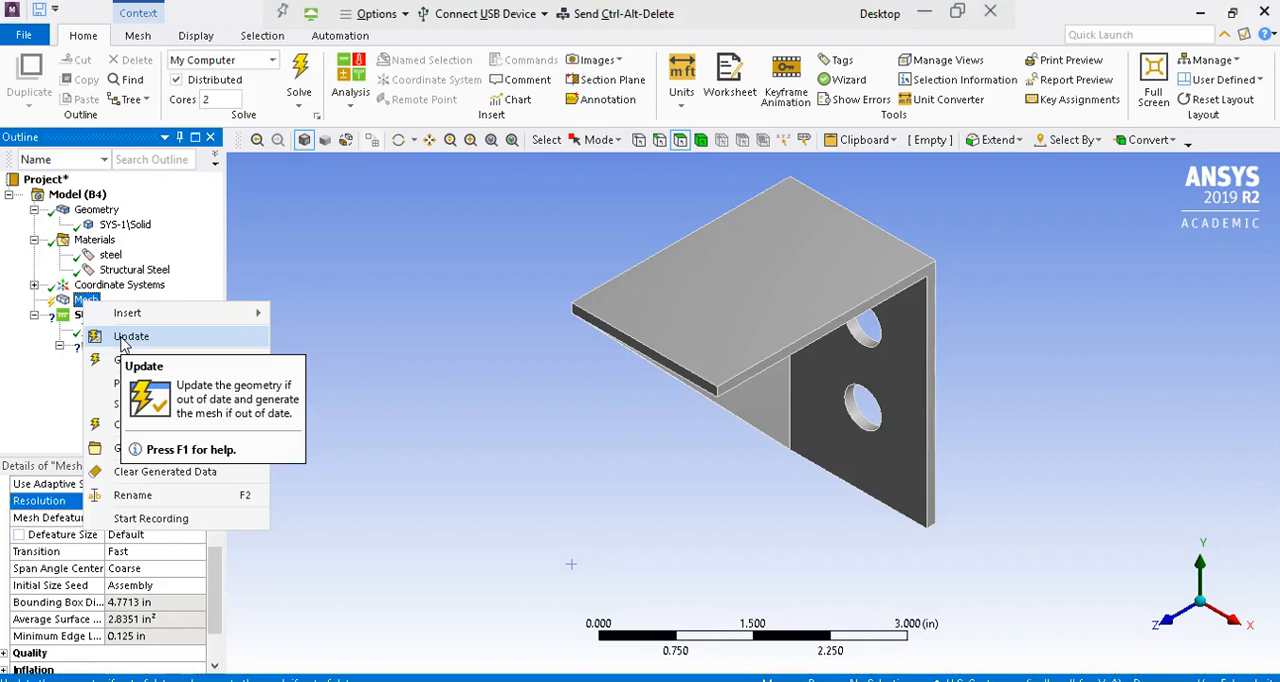
{"action": "left_click", "coordinate": [122, 338]}
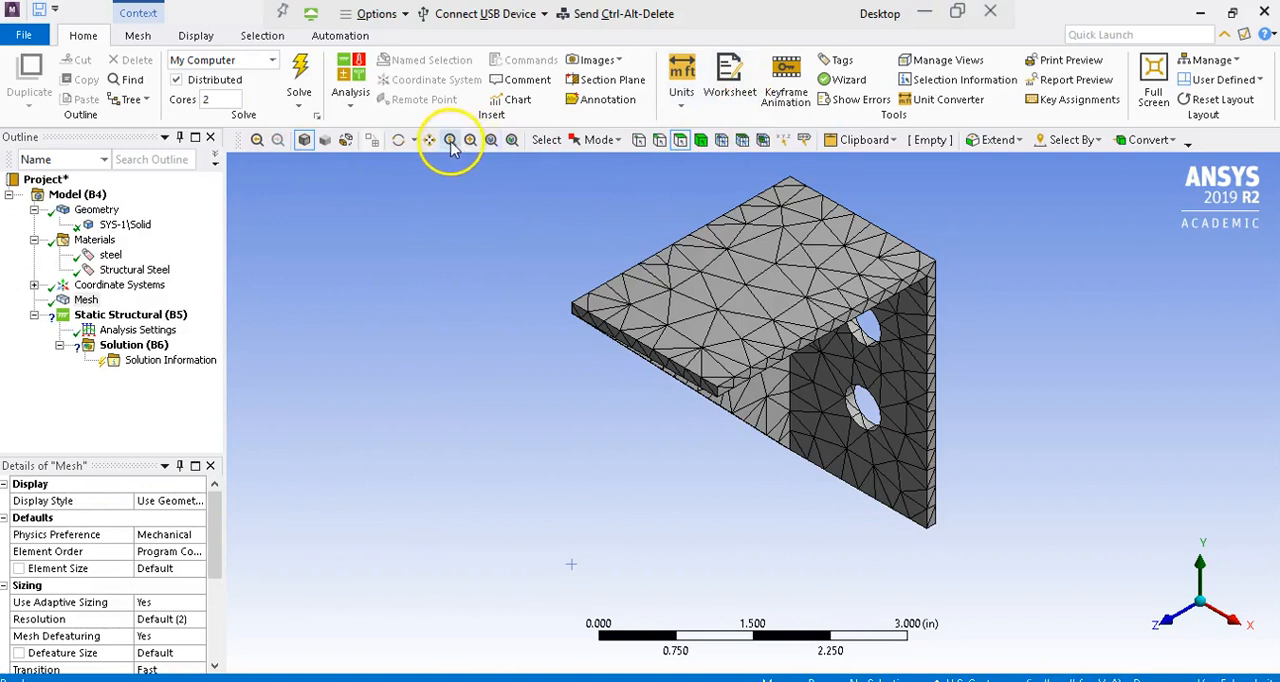
Step: Add a pressure load to the static structural analysis, scoped to the top face of the bracket's horizontal plate
{"action": "left_click", "coordinate": [405, 145]}
{"action": "left_click_drag", "start_coordinate": [692, 314], "coordinate": [472, 275]}
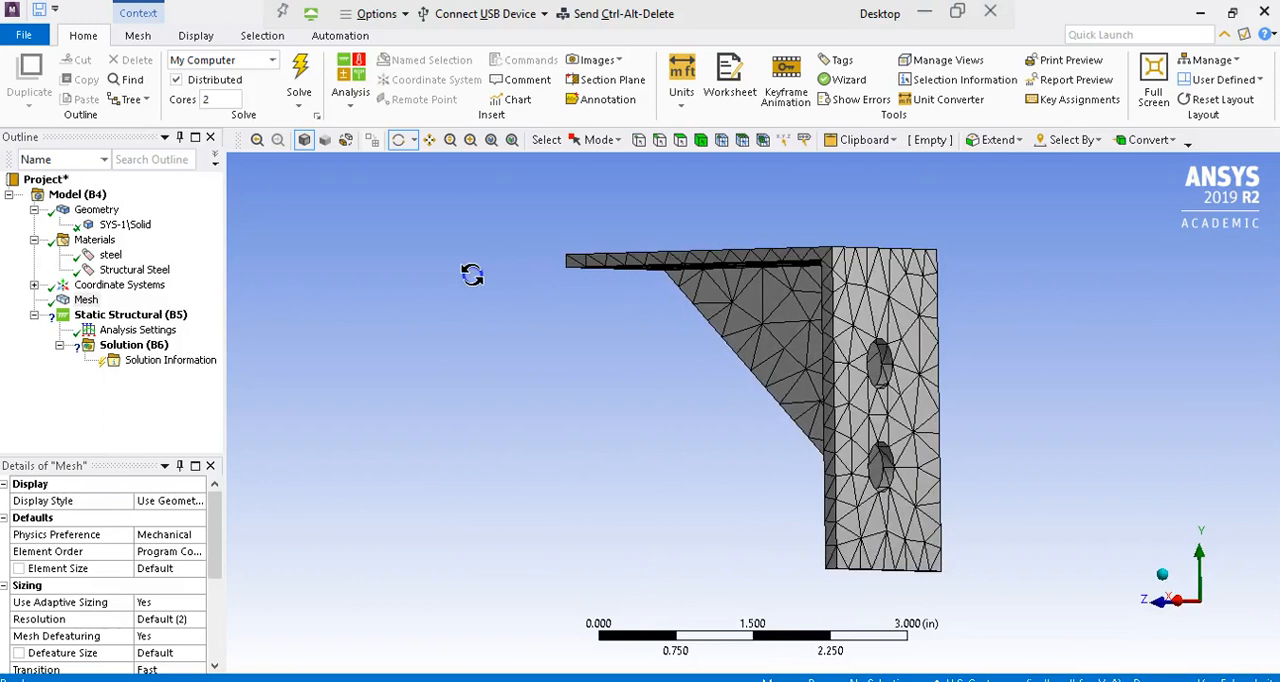
{"action": "left_click_drag", "start_coordinate": [472, 275], "coordinate": [623, 300]}
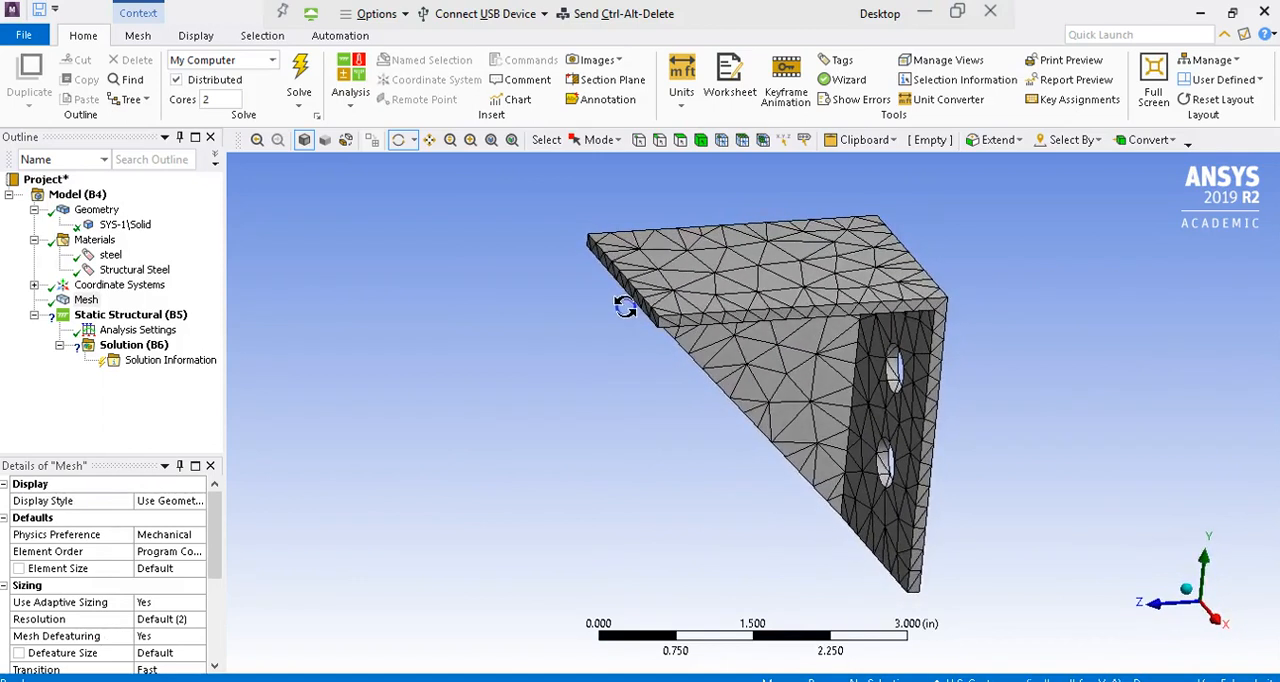
{"action": "left_click", "coordinate": [160, 316]}
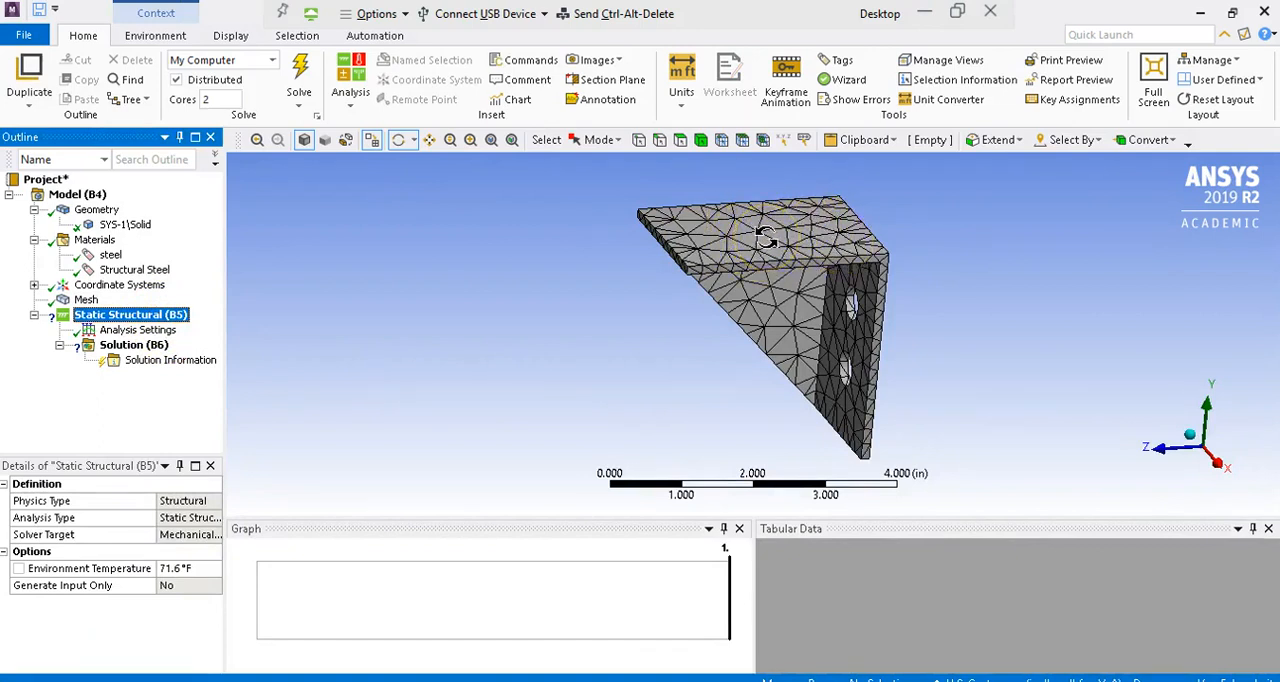
{"action": "left_click", "coordinate": [150, 35]}
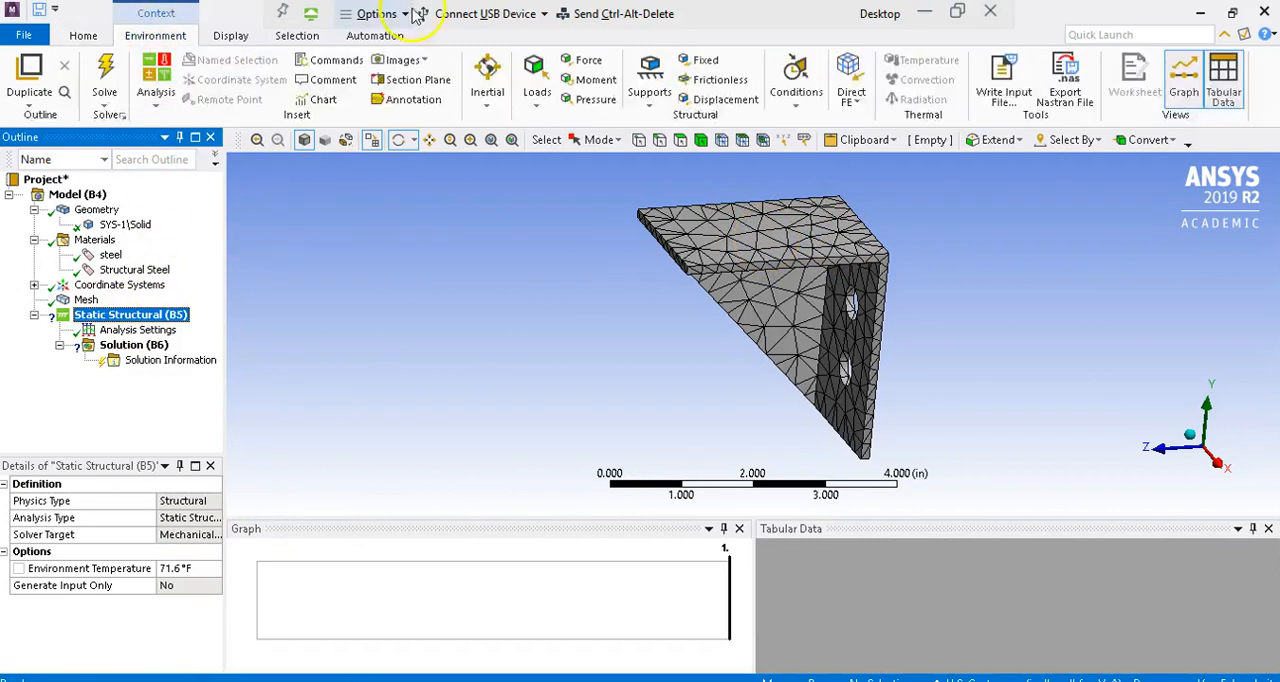
{"action": "left_click", "coordinate": [586, 103]}
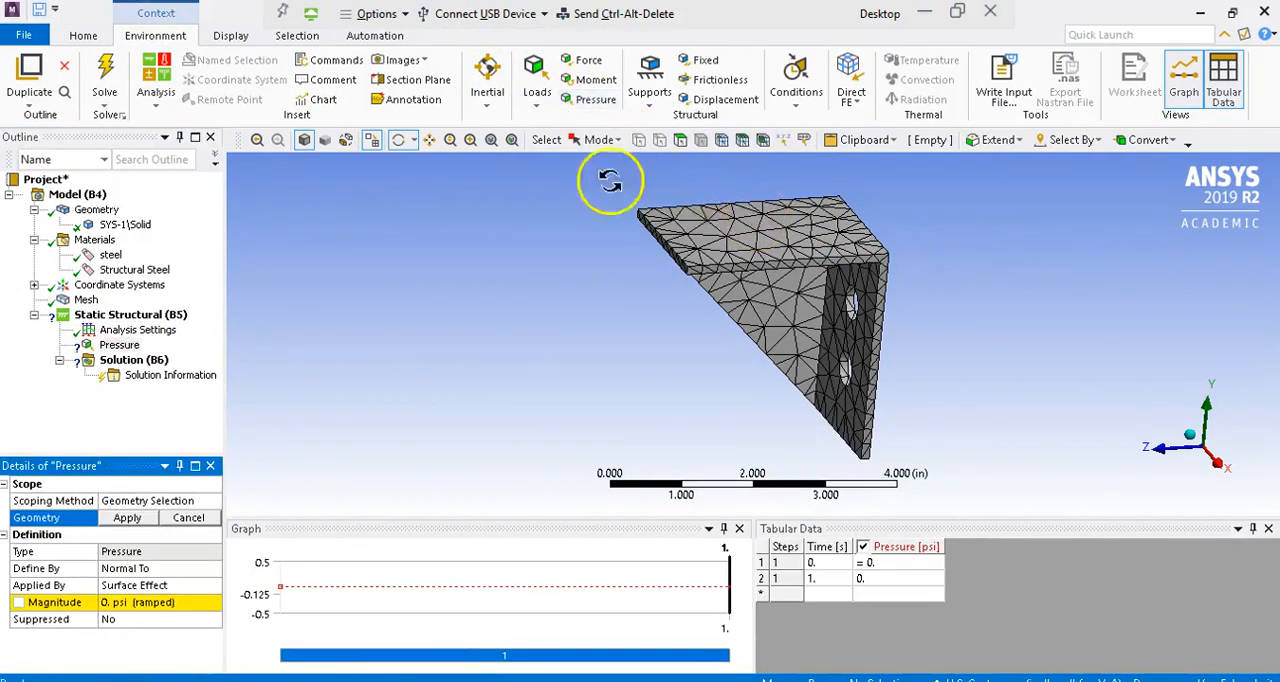
{"action": "left_click", "coordinate": [680, 140]}
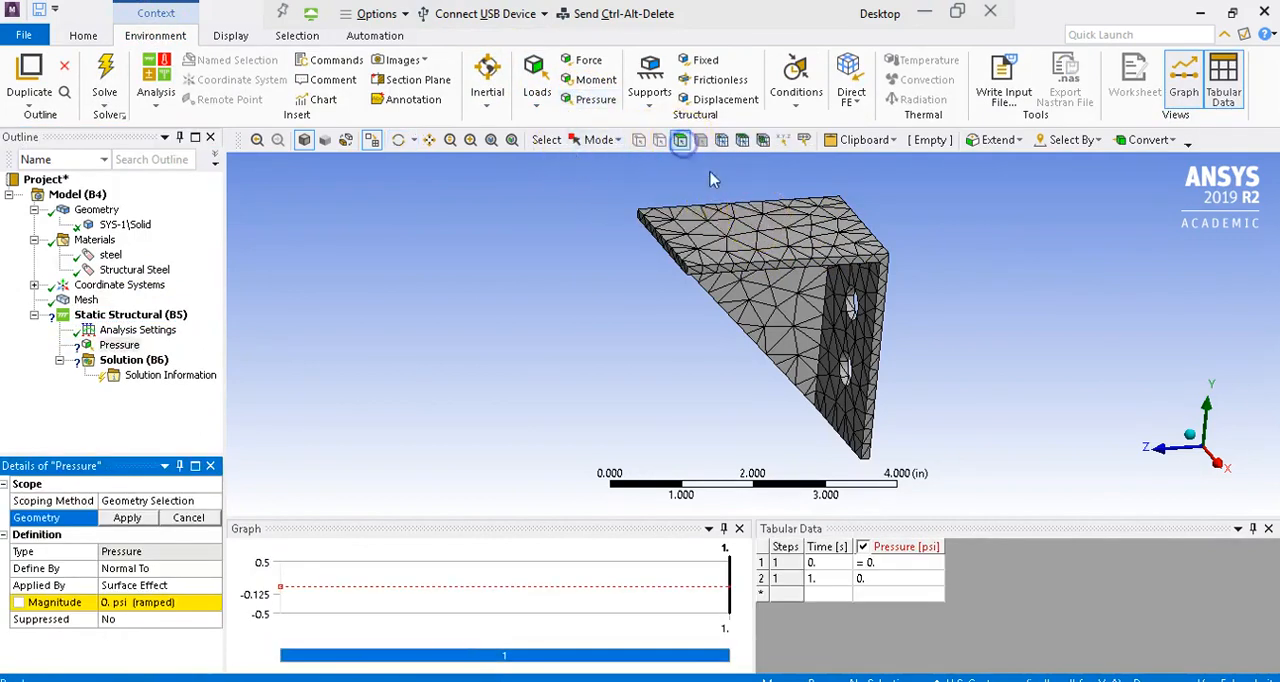
{"action": "left_click", "coordinate": [765, 232]}
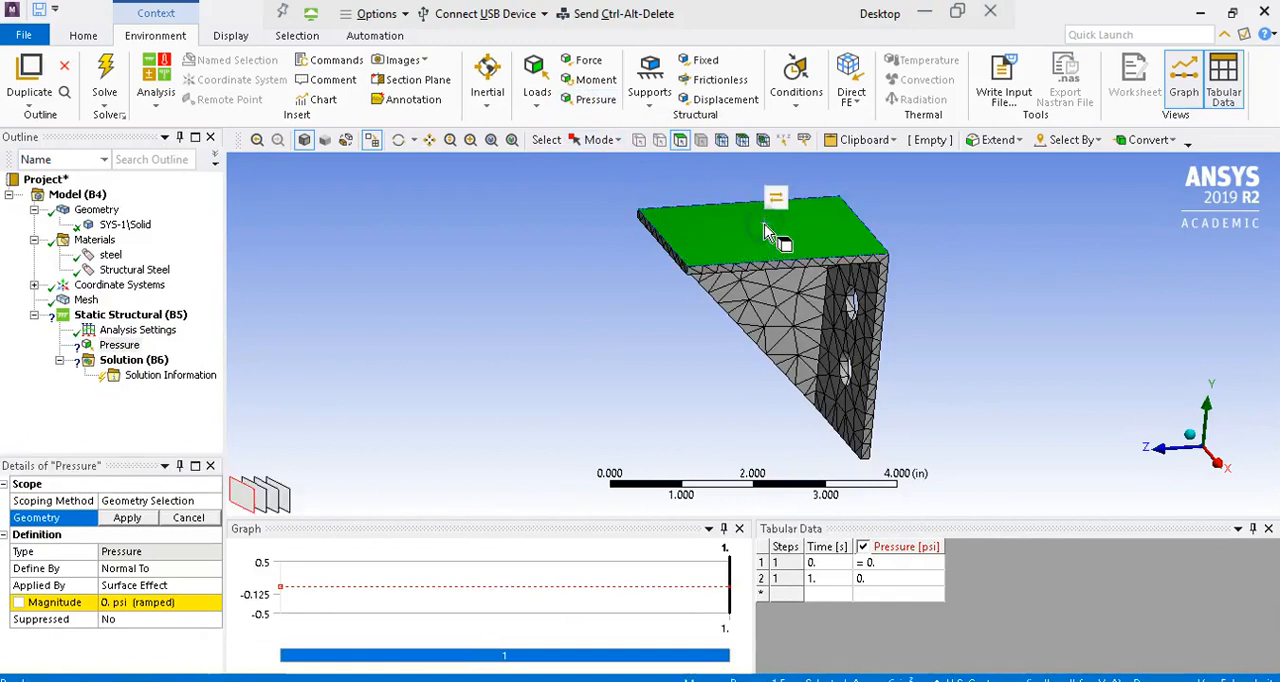
{"action": "left_click", "coordinate": [126, 518]}
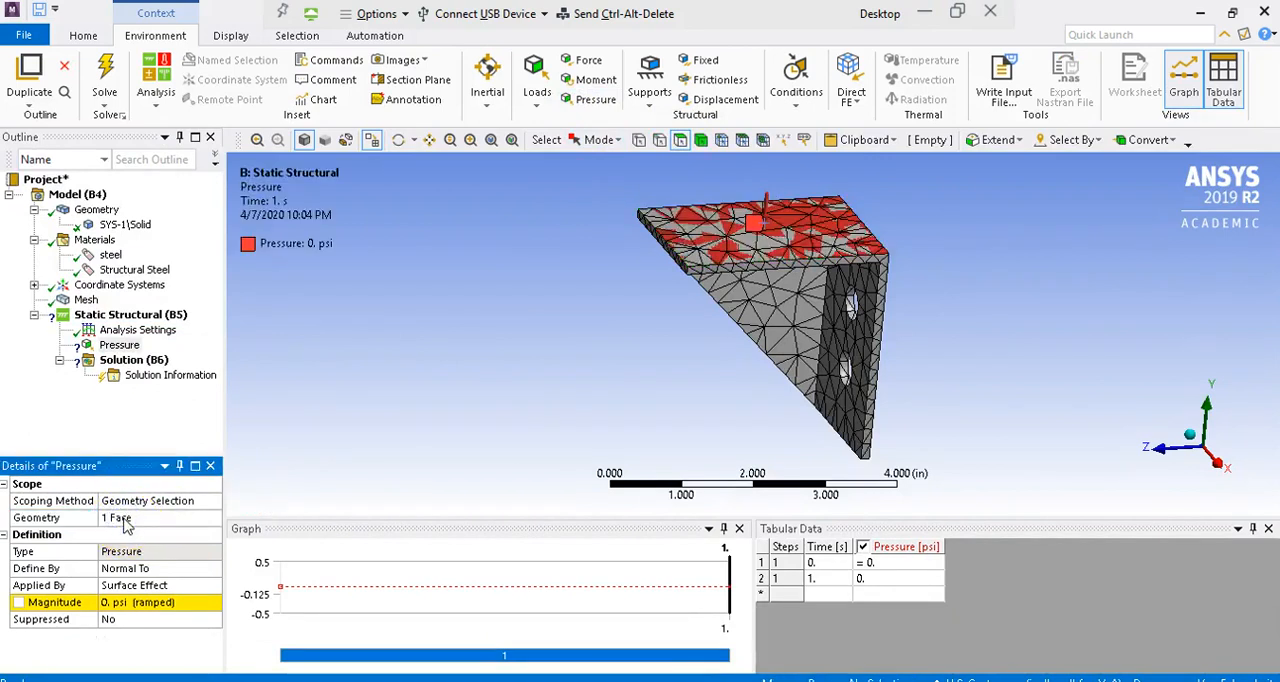
Step: Set the pressure magnitude on the bracket's top face to 50 psi
{"action": "left_click", "coordinate": [118, 603]}
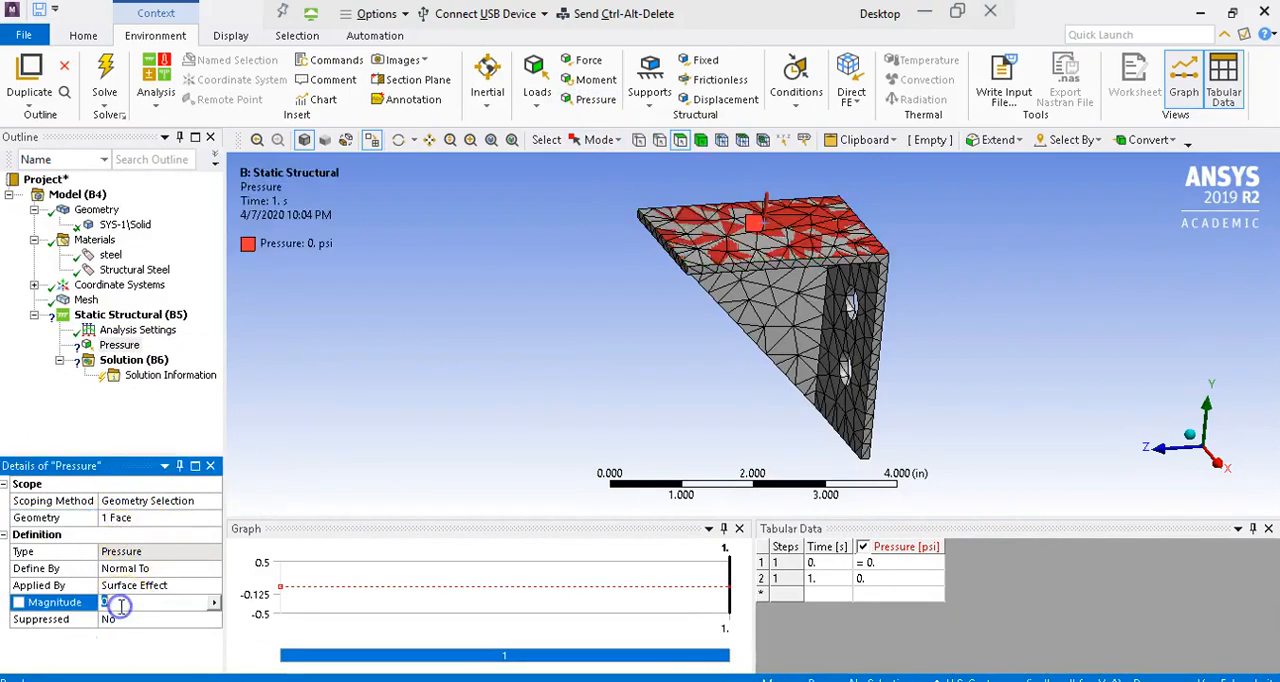
{"action": "type", "text": "50"}
{"action": "key", "text": "Return"}
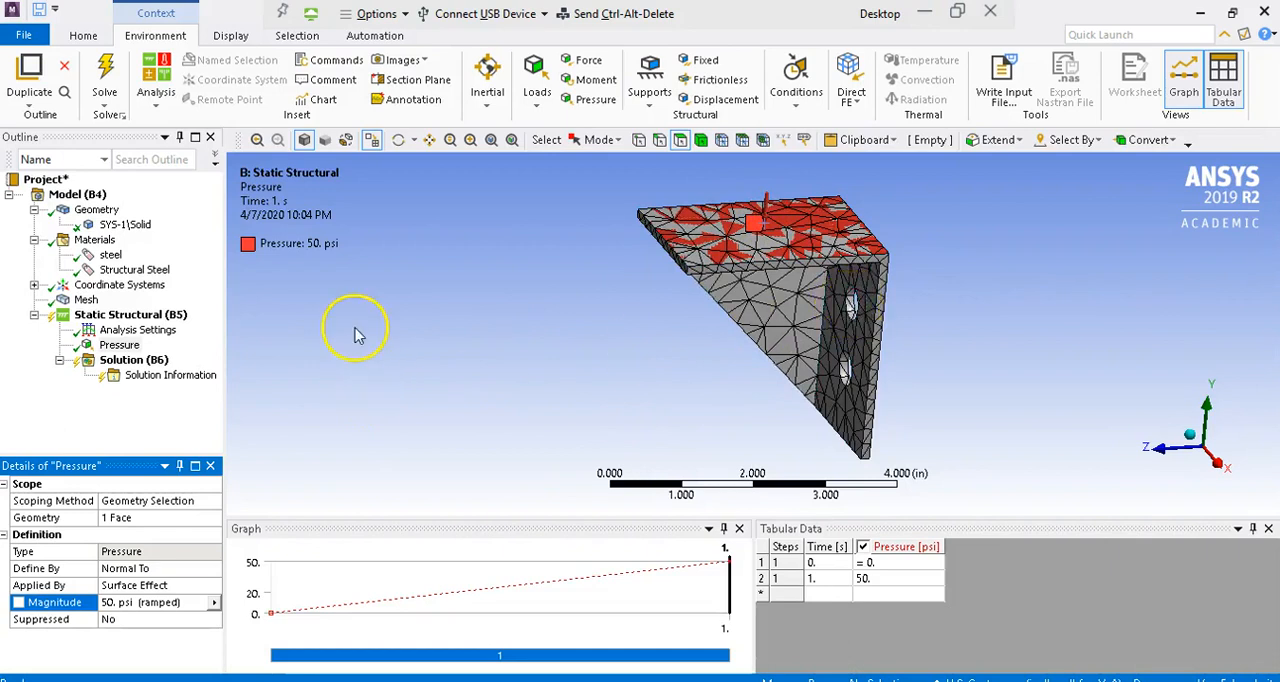
Step: Add a fixed support on the cylindrical faces of both back-wall holes, and review the support and the pressure load
{"action": "left_click", "coordinate": [706, 62]}
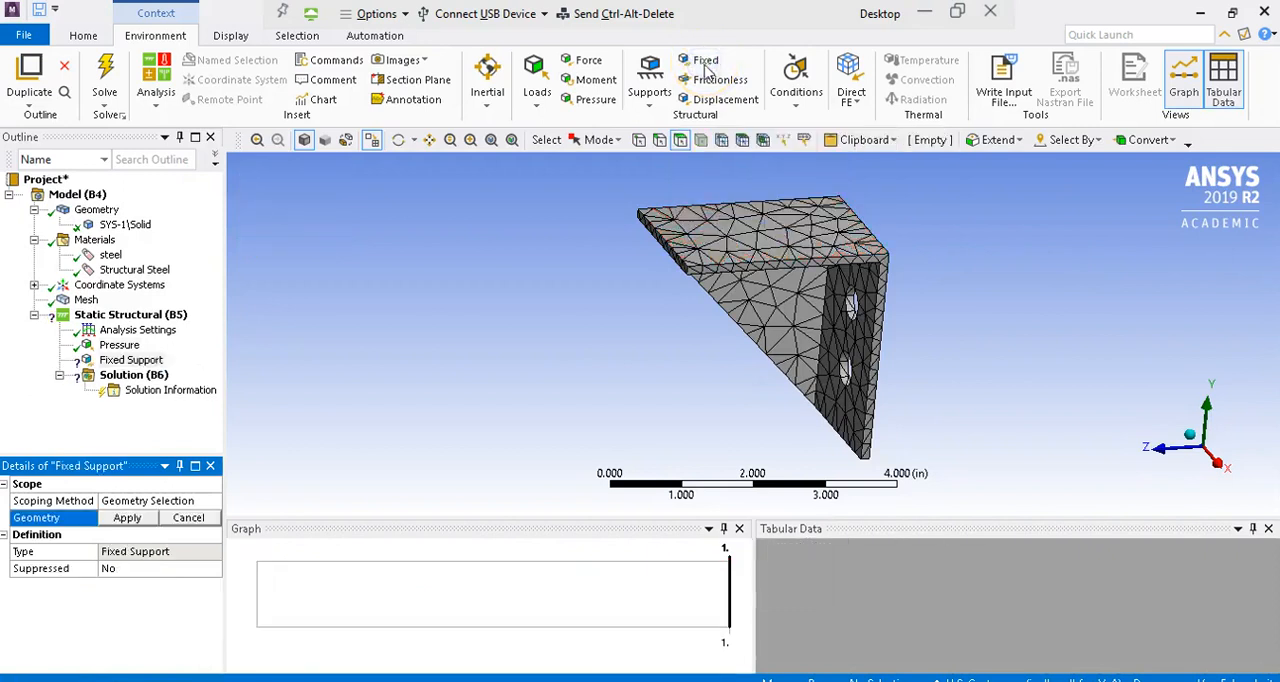
{"action": "left_click", "coordinate": [851, 310]}
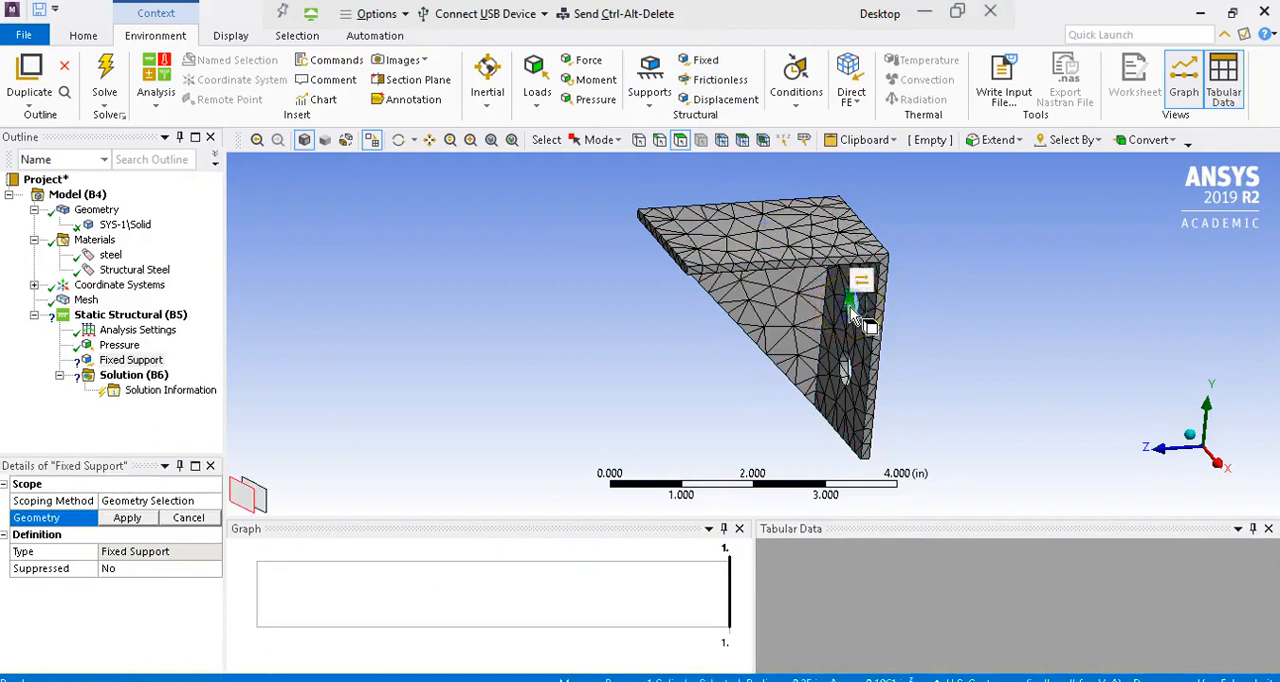
{"action": "left_click", "coordinate": [848, 378], "text": "ctrl"}
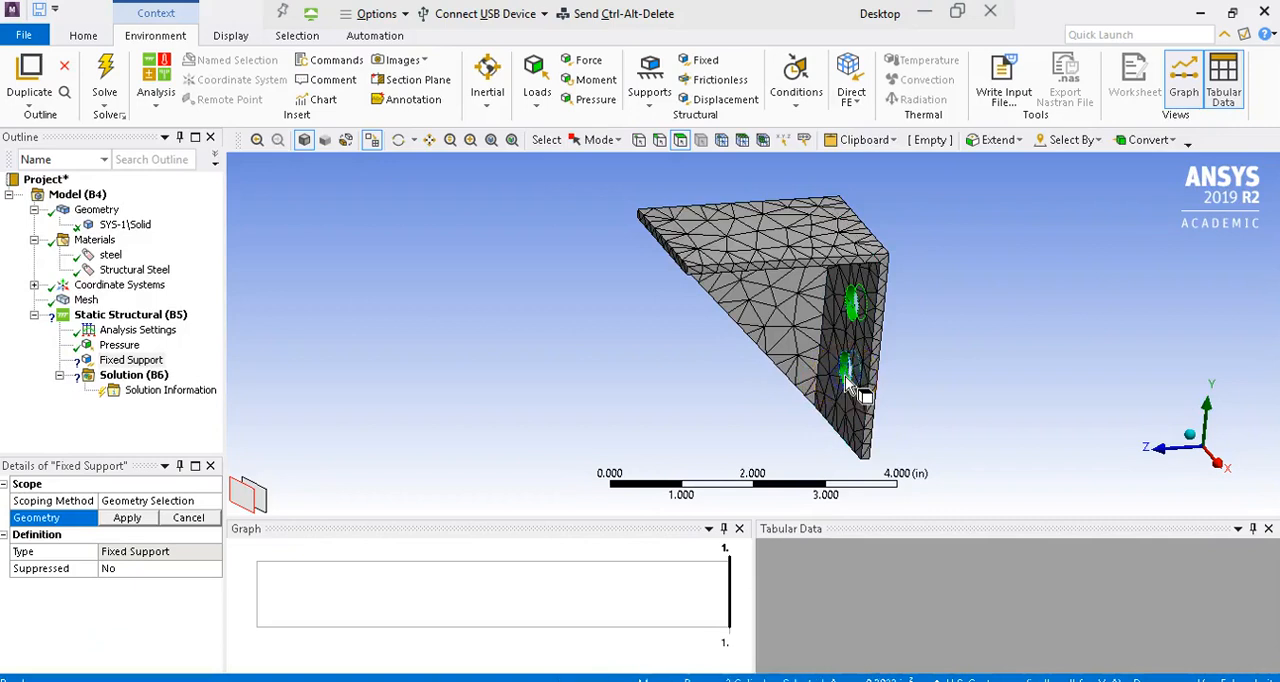
{"action": "left_click", "coordinate": [128, 518]}
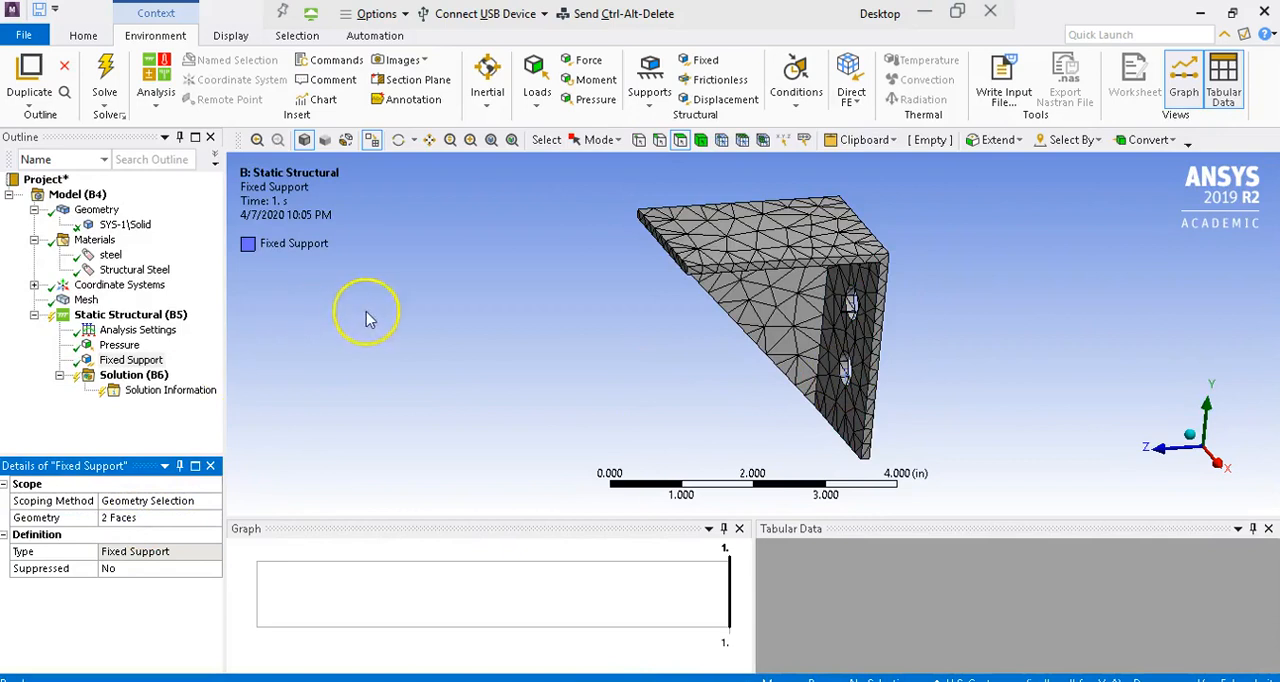
{"action": "left_click", "coordinate": [106, 362]}
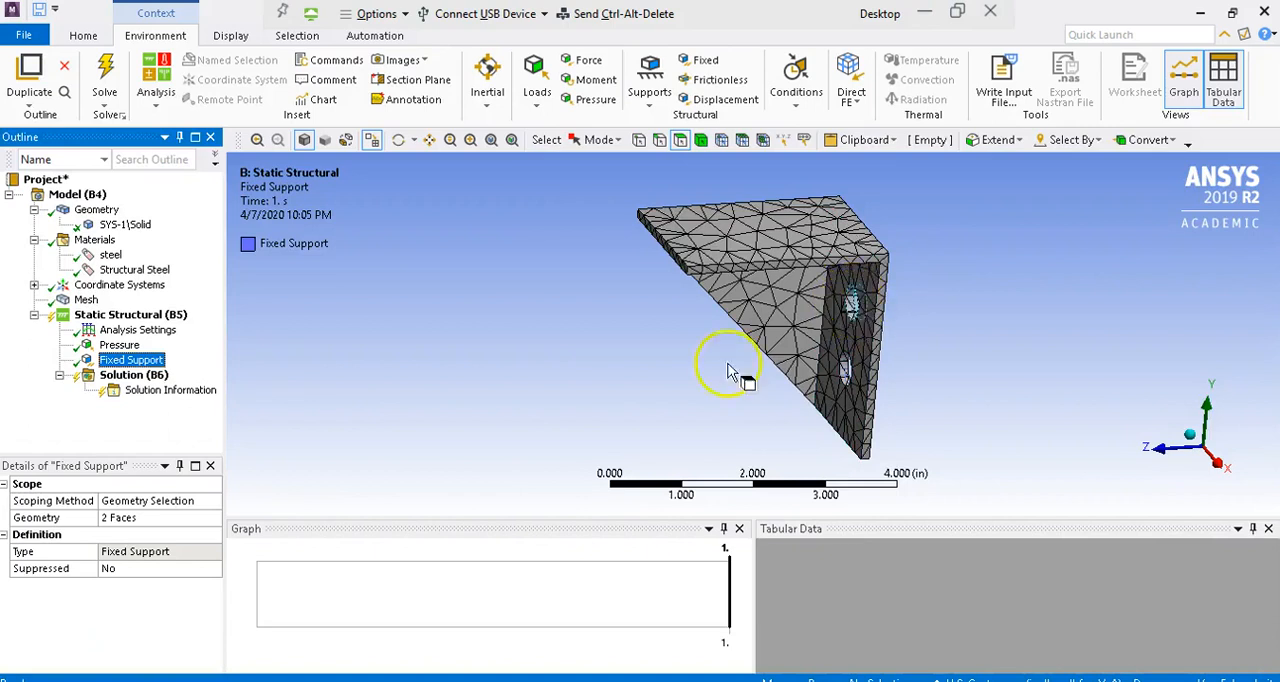
{"action": "left_click", "coordinate": [119, 345]}
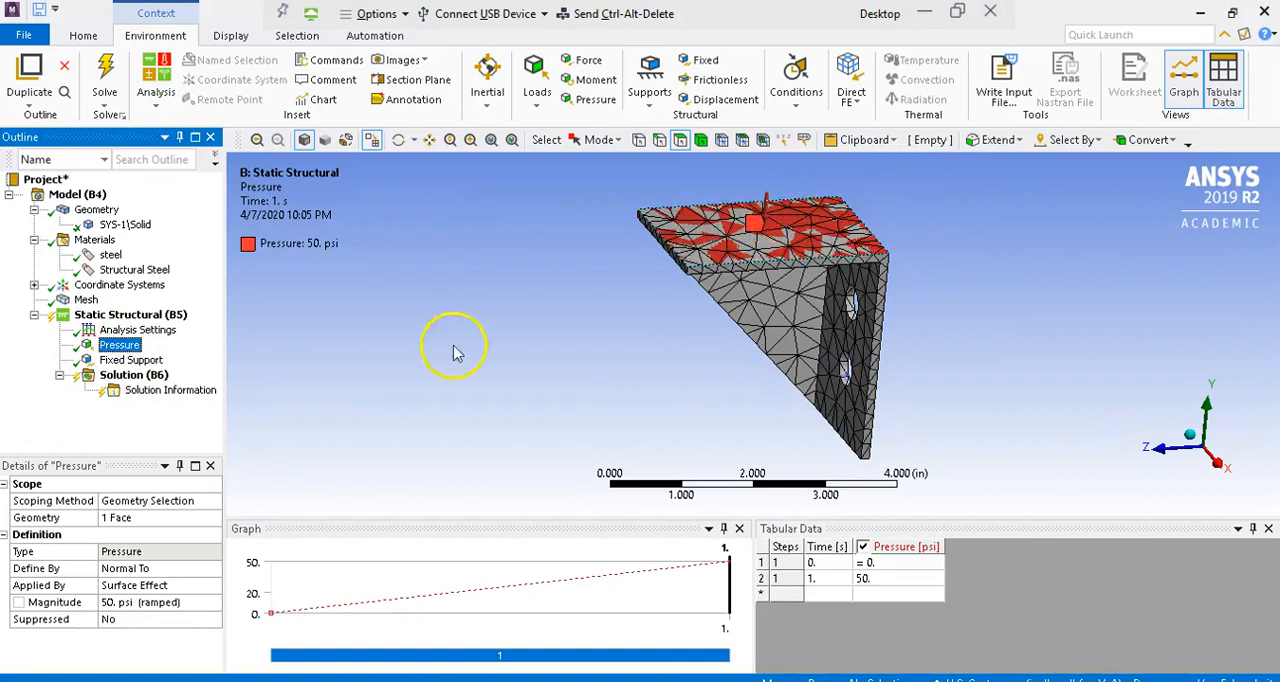
Step: Add a total deformation result for the whole bracket and solve the analysis
{"action": "left_click", "coordinate": [100, 378]}
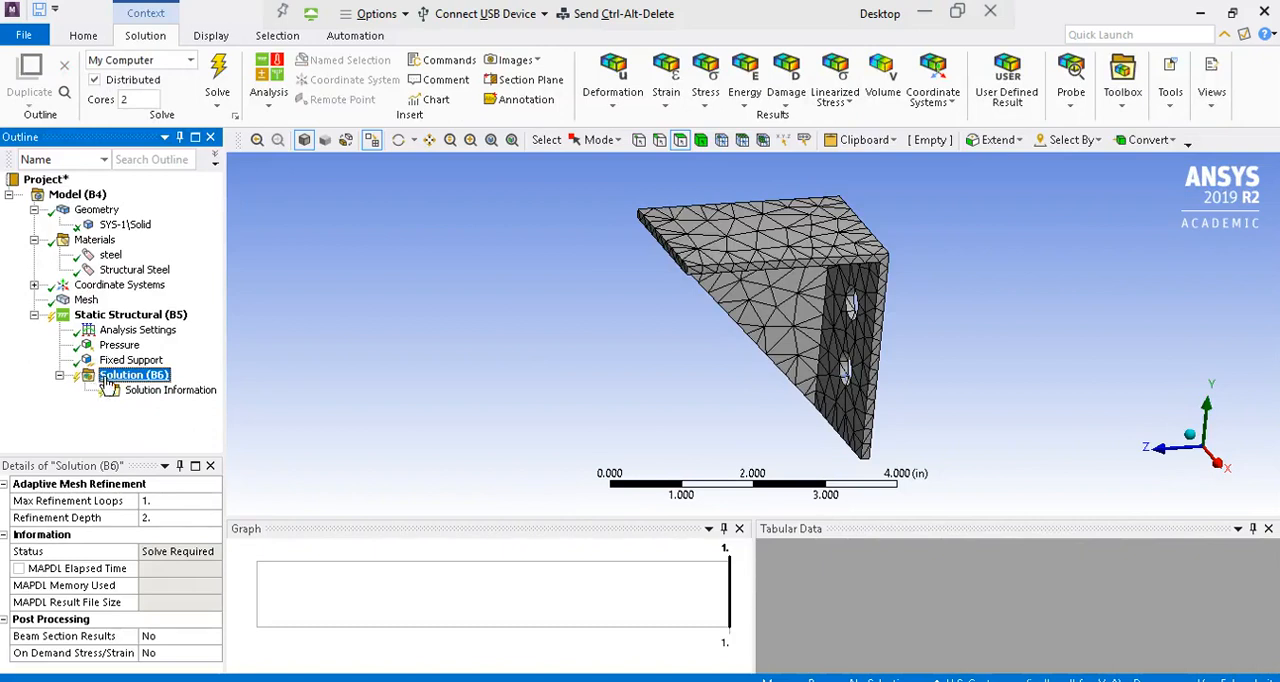
{"action": "left_click", "coordinate": [629, 110]}
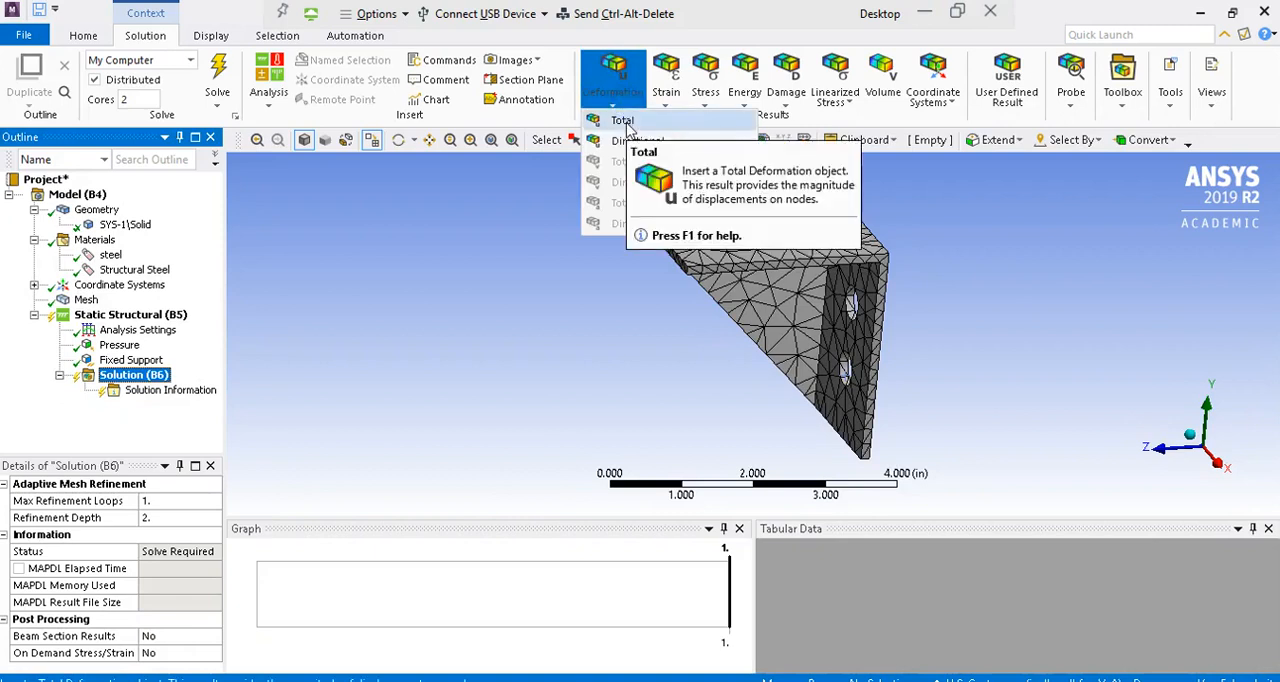
{"action": "left_click", "coordinate": [622, 121]}
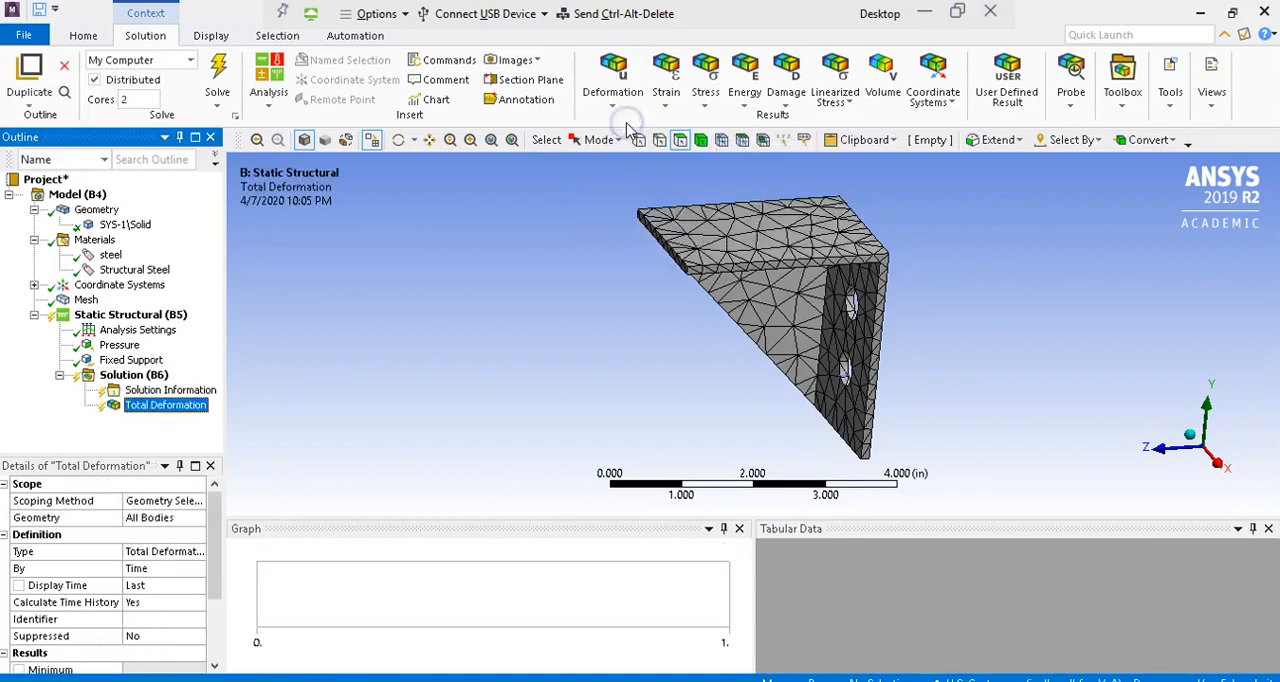
{"action": "left_click", "coordinate": [218, 75]}
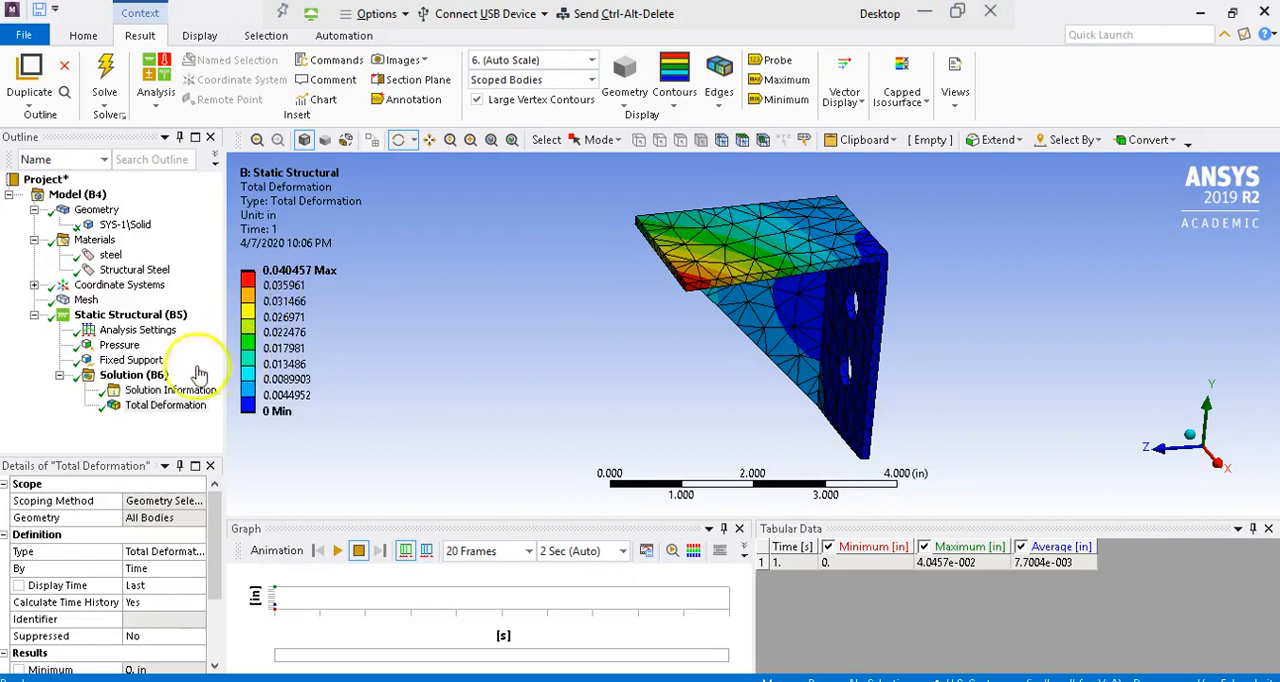
Step: Set the solution's adaptive mesh refinement to a maximum of 3 refinement loops
{"action": "left_click", "coordinate": [146, 378]}
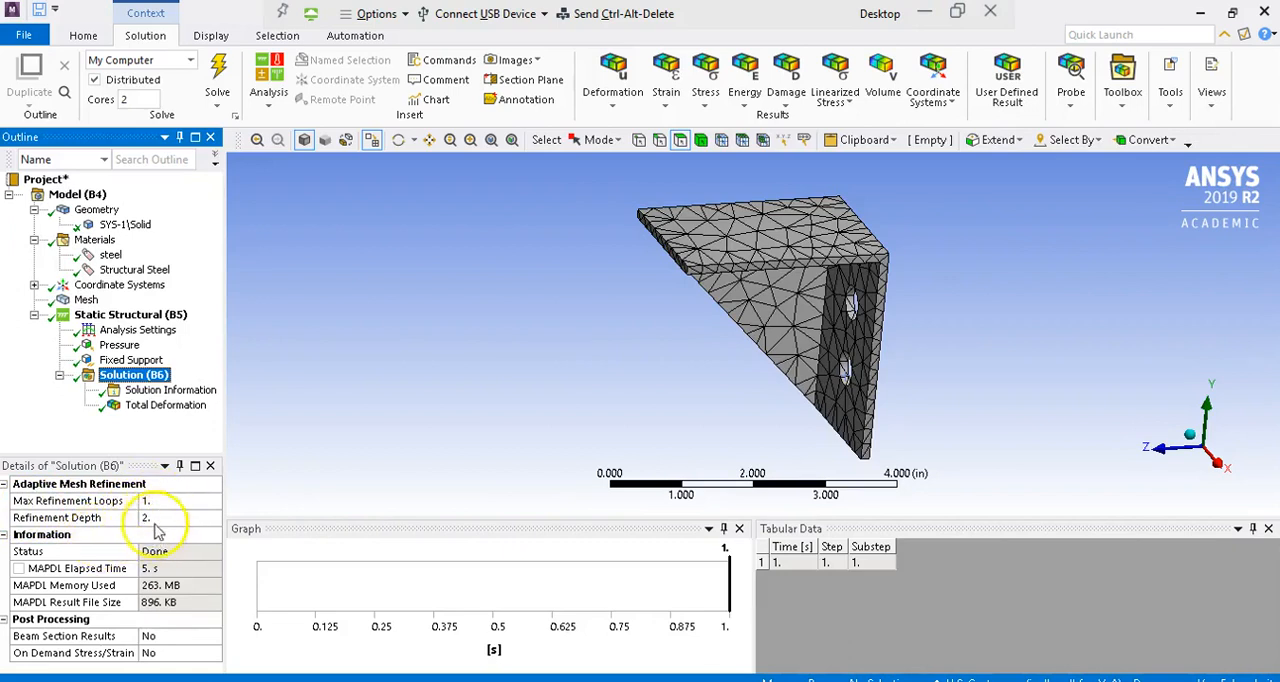
{"action": "left_click", "coordinate": [152, 501]}
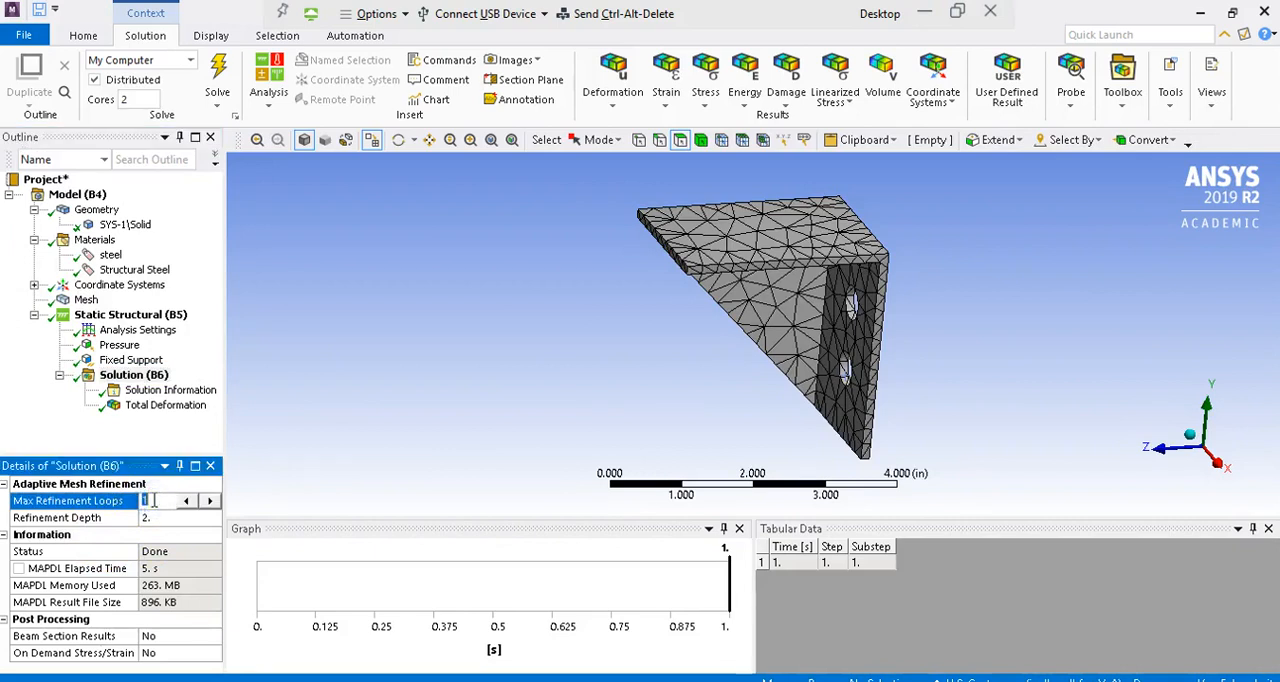
{"action": "type", "text": "3"}
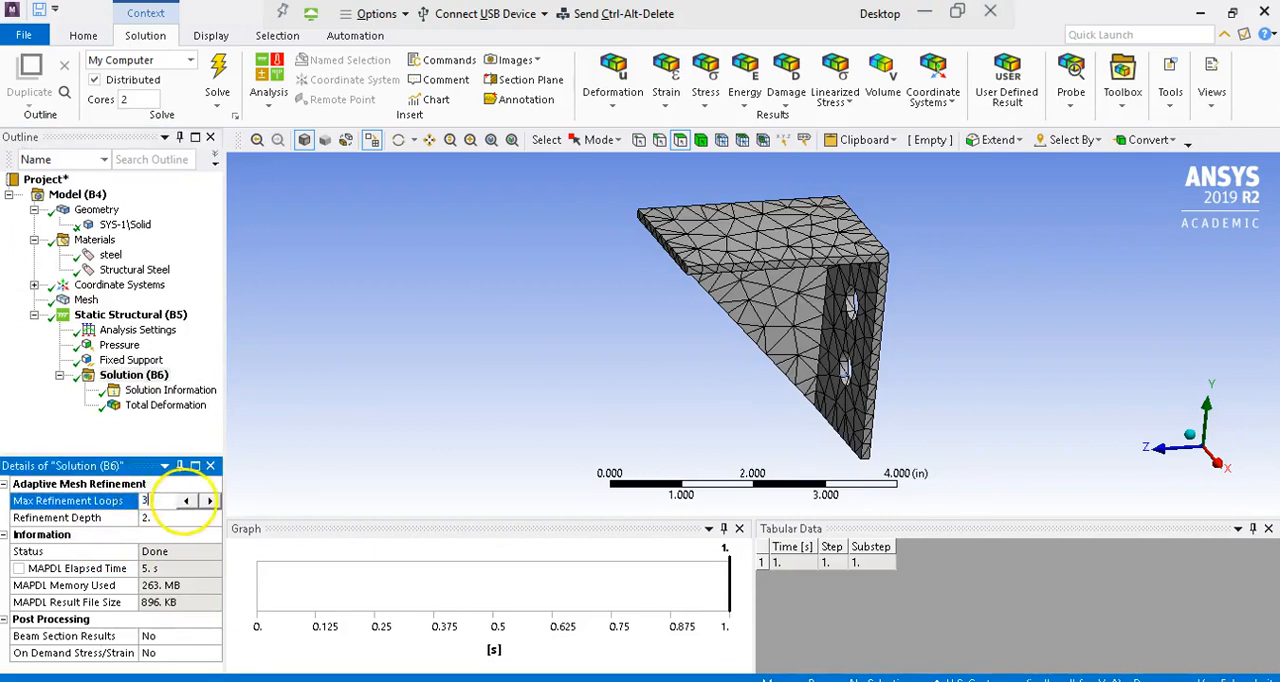
{"action": "left_click", "coordinate": [167, 438]}
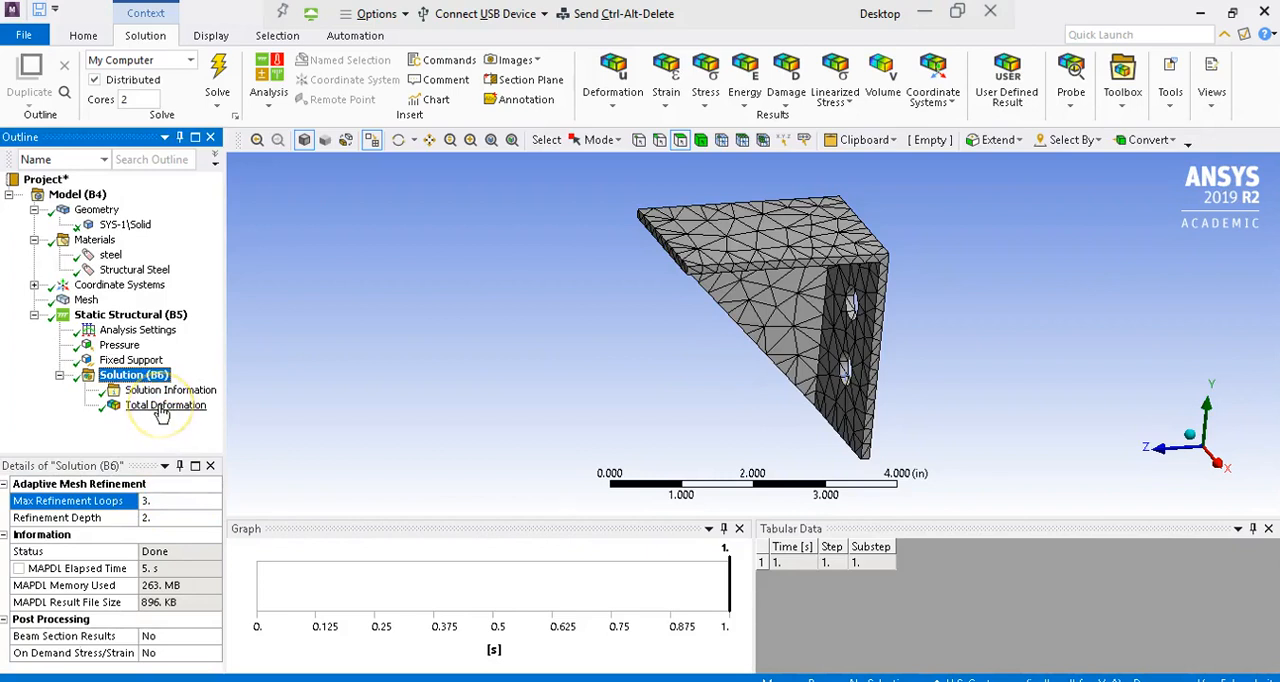
Step: Add a convergence control to the total deformation result, with an allowable change of 10% on the maximum
{"action": "left_click", "coordinate": [163, 405]}
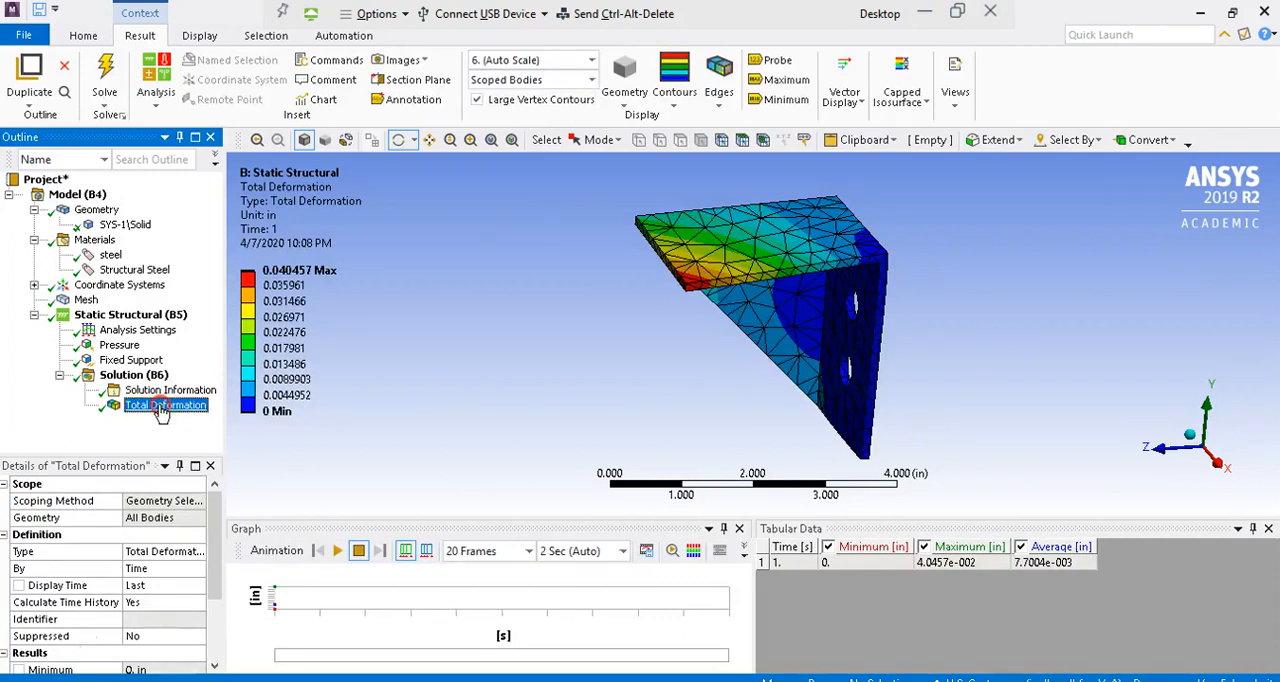
{"action": "right_click", "coordinate": [162, 408]}
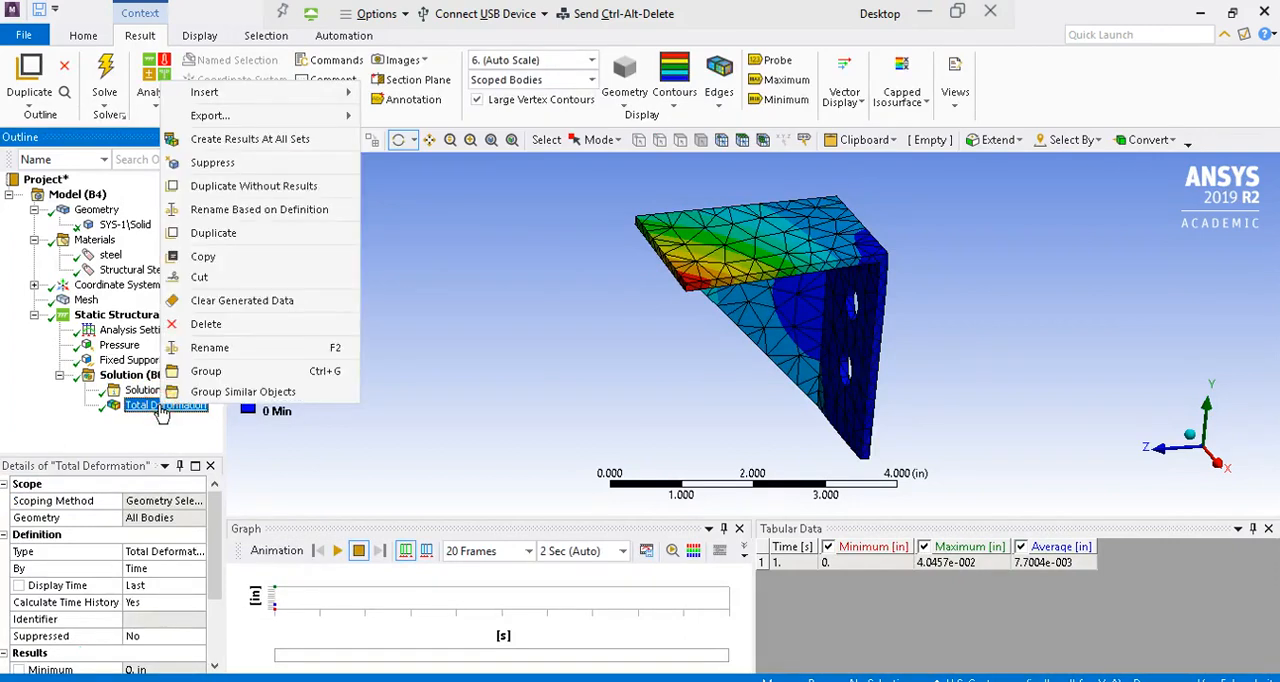
{"action": "mouse_move", "coordinate": [330, 91]}
{"action": "mouse_move", "coordinate": [400, 97]}
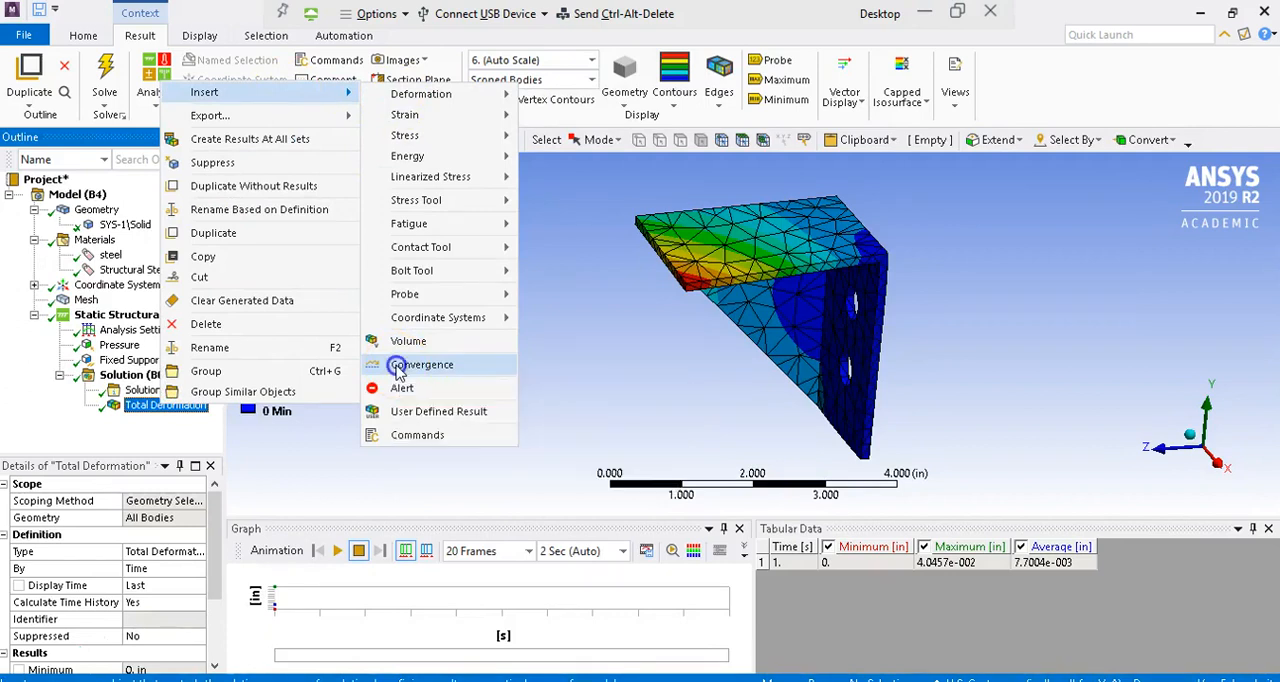
{"action": "left_click", "coordinate": [410, 365]}
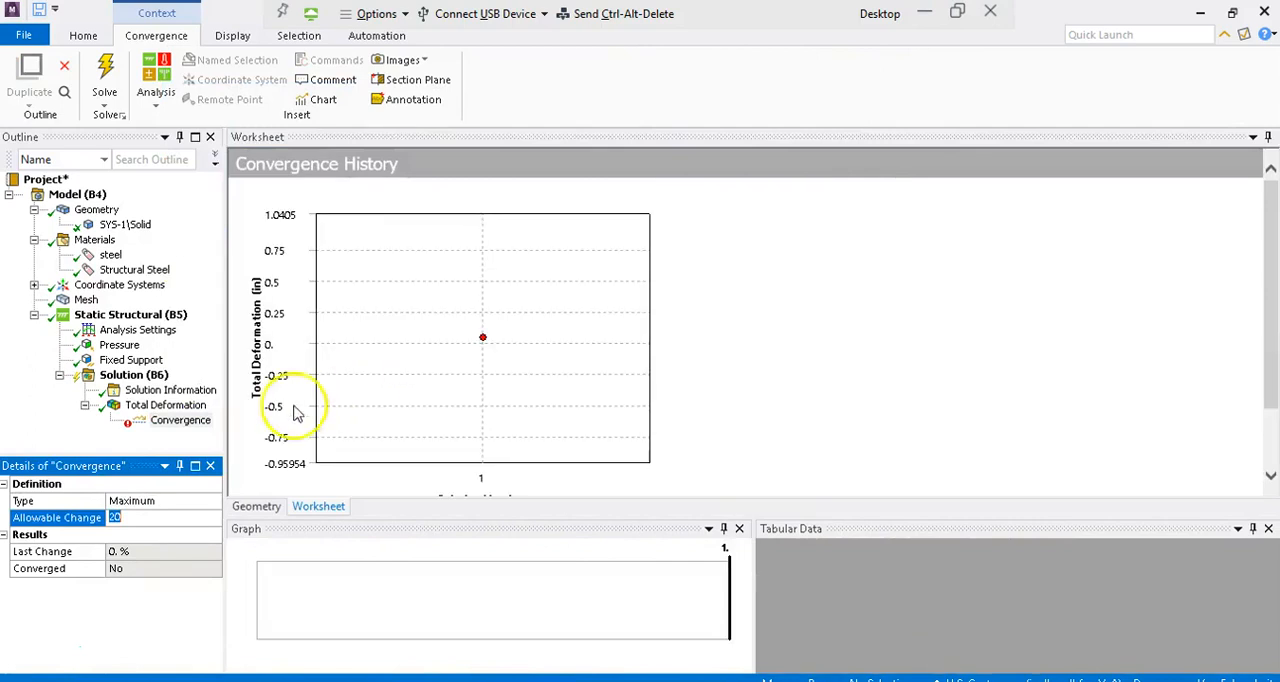
{"action": "left_click", "coordinate": [180, 421]}
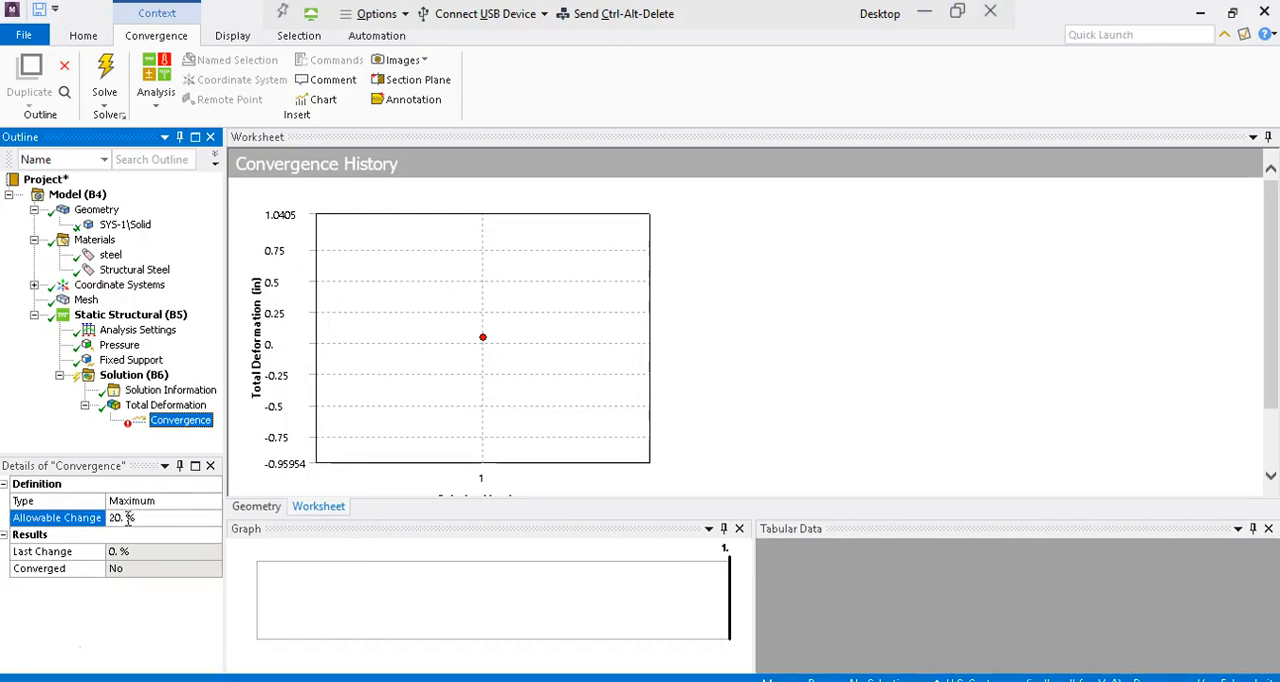
{"action": "left_click", "coordinate": [127, 518]}
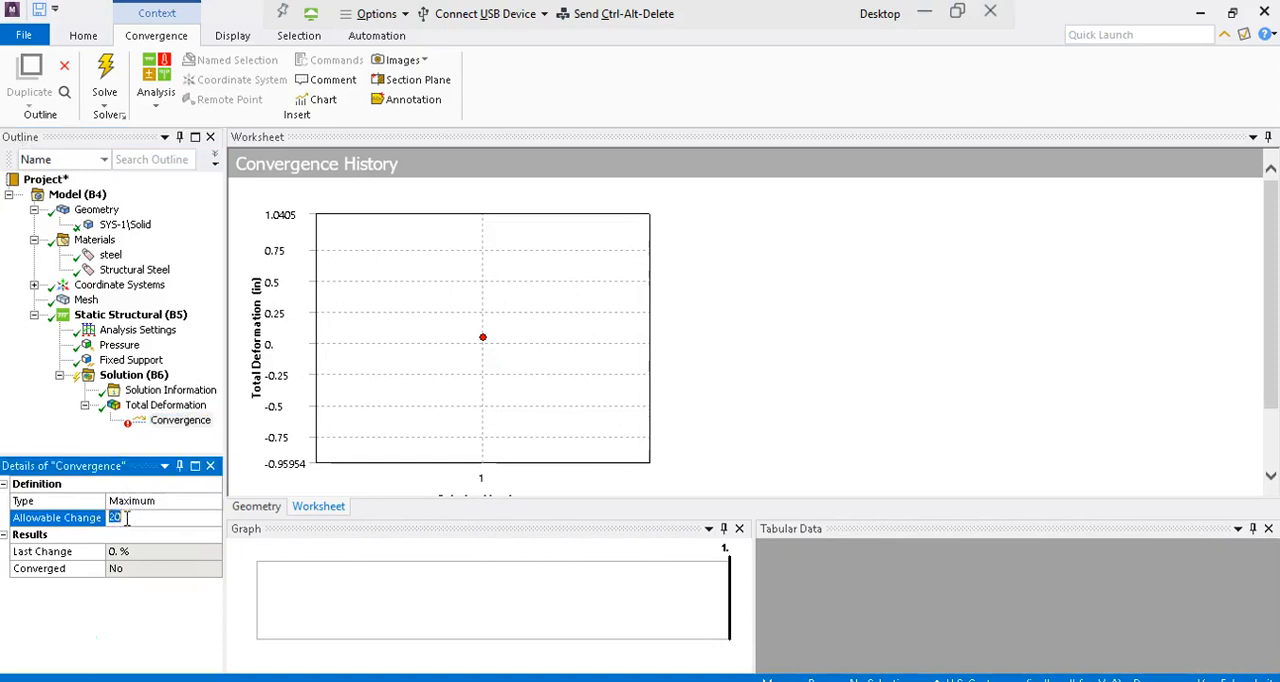
{"action": "type", "text": "10"}
Step: Solve the analysis again with adaptive refinement and display the convergence history of the total deformation
{"action": "left_click", "coordinate": [148, 376]}
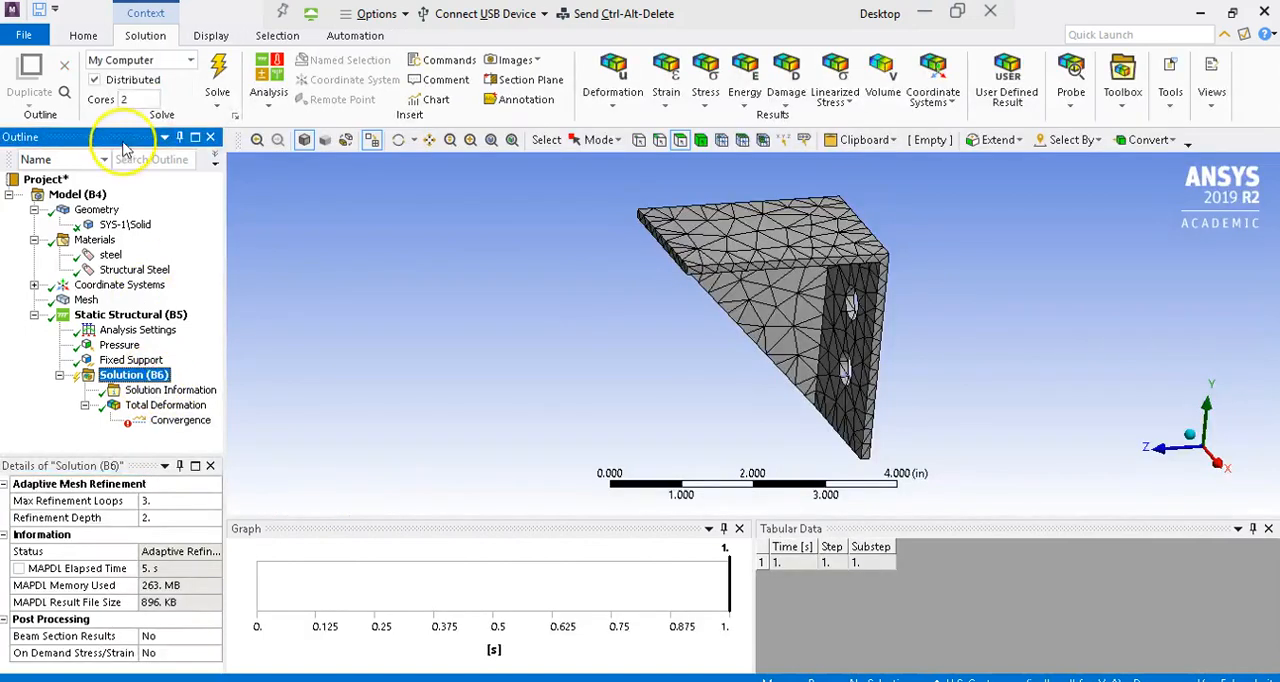
{"action": "left_click", "coordinate": [214, 98]}
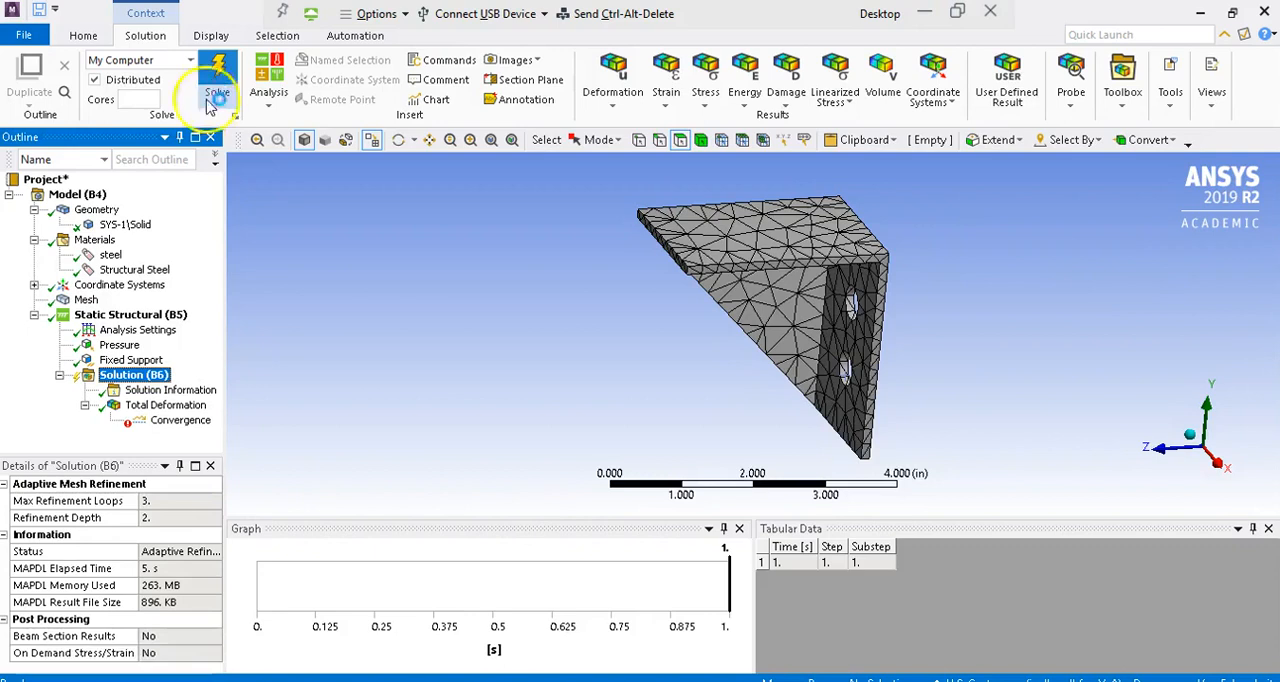
{"action": "left_click", "coordinate": [172, 421]}
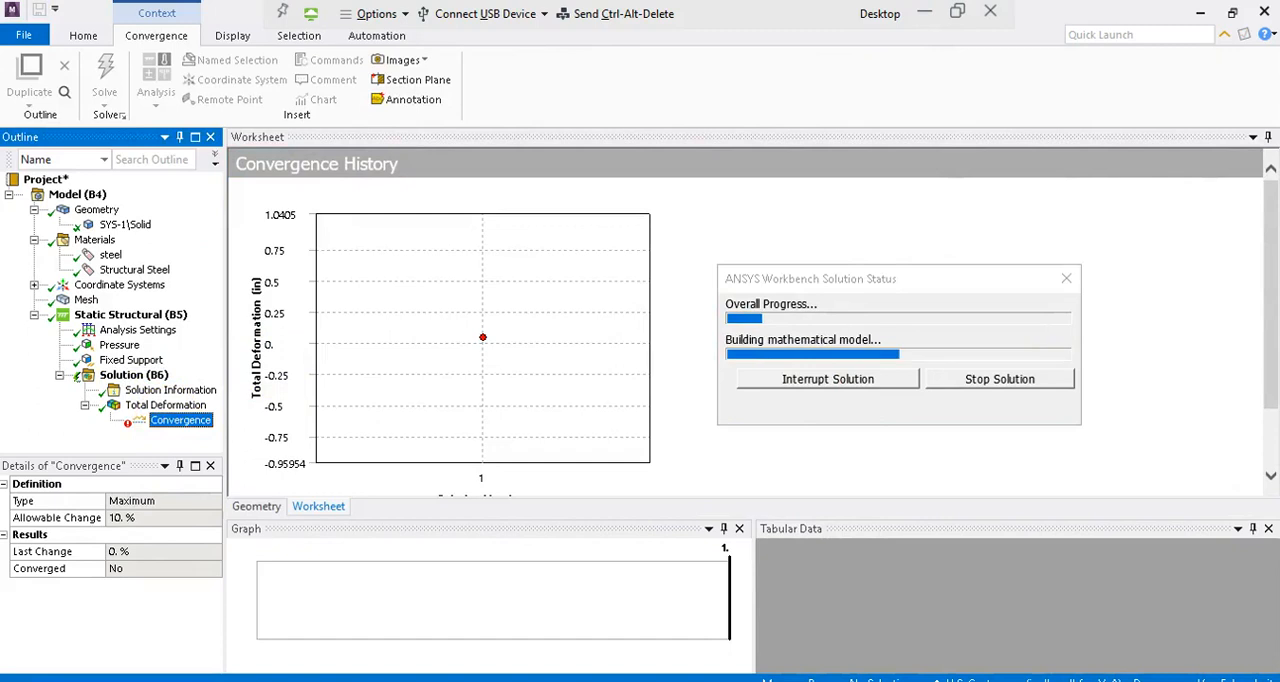
{"action": "left_click", "coordinate": [1272, 332]}
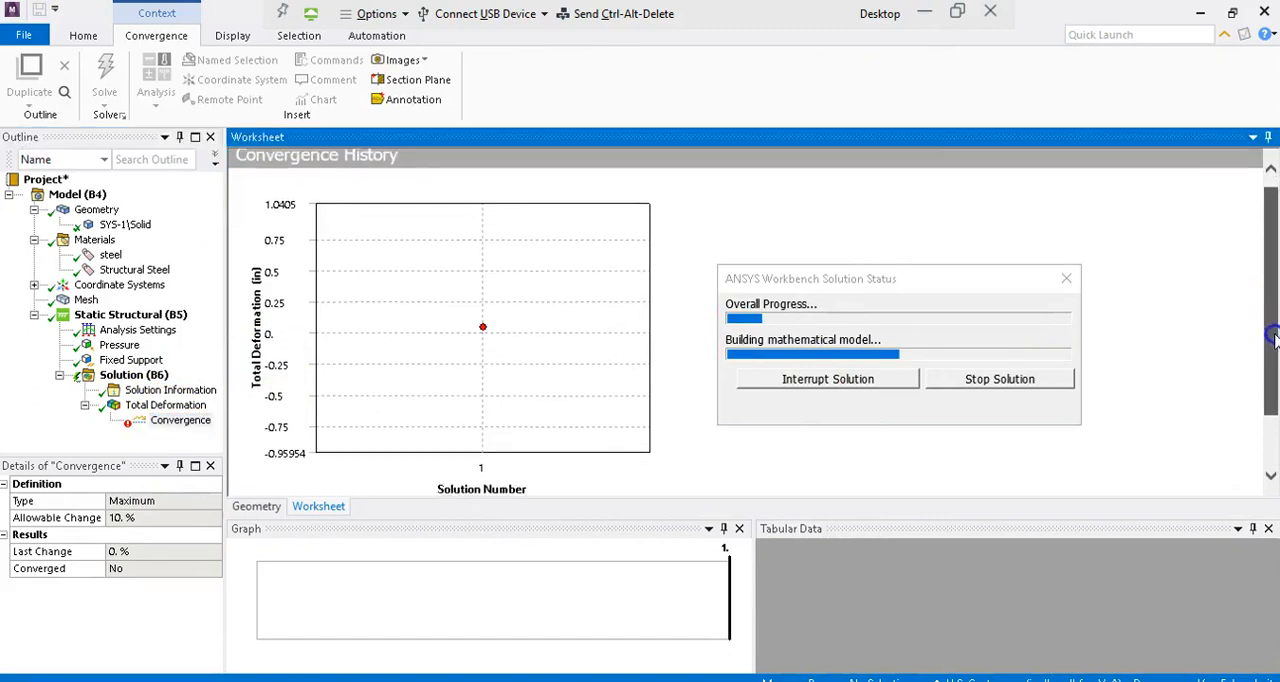
Step: Review the total deformation's convergence chart and table through the refinement loops, and inspect the resulting deformation contour on the bracket
{"action": "scroll", "coordinate": [1268, 420], "scroll_direction": "down", "scroll_amount": 1}
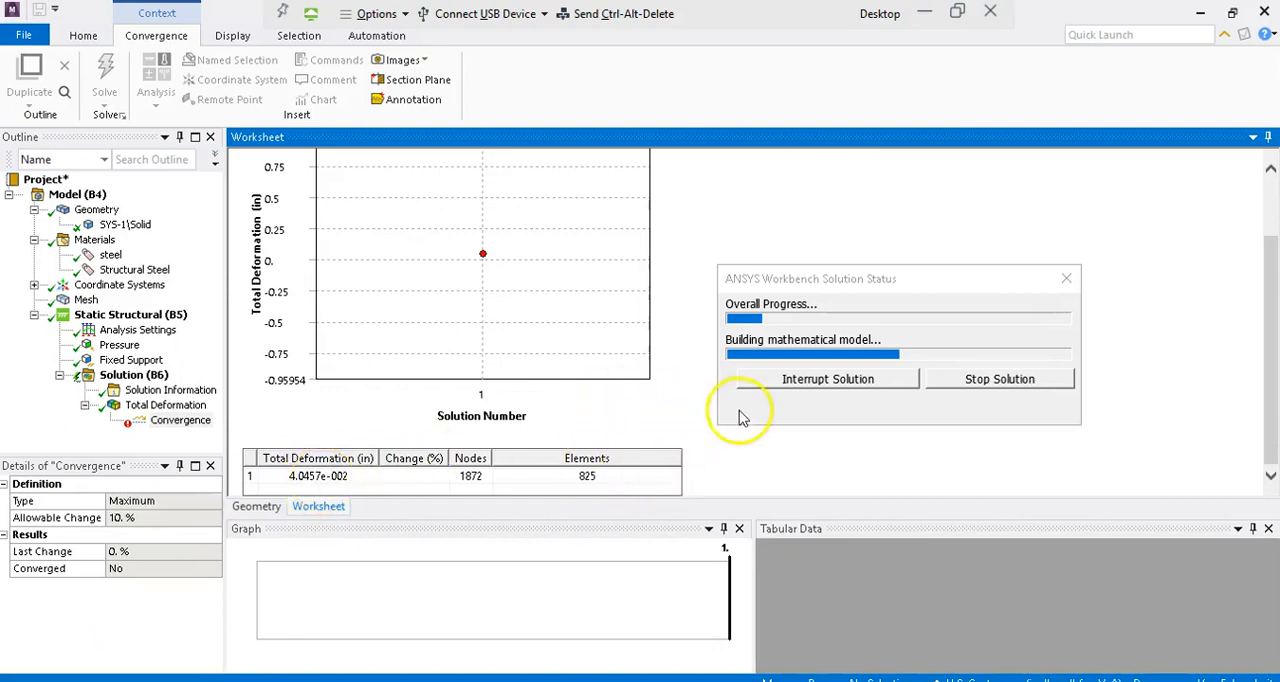
{"action": "left_click", "coordinate": [798, 272]}
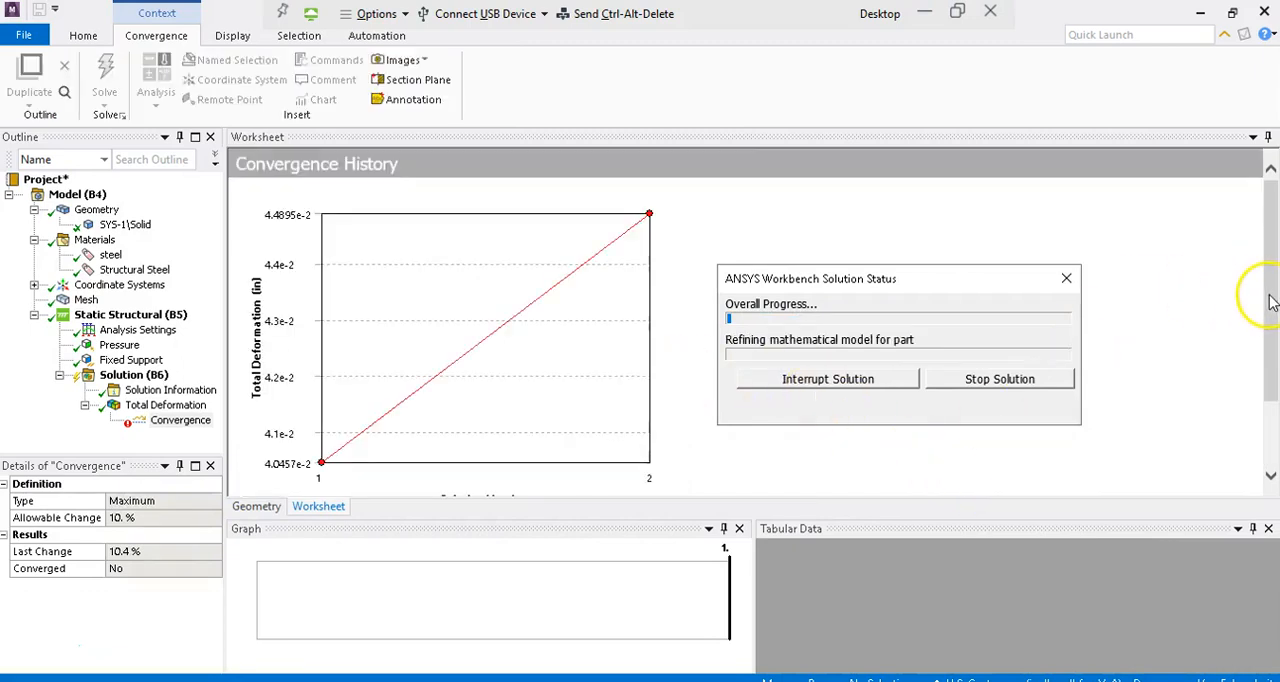
{"action": "left_click_drag", "start_coordinate": [1270, 300], "coordinate": [1266, 436]}
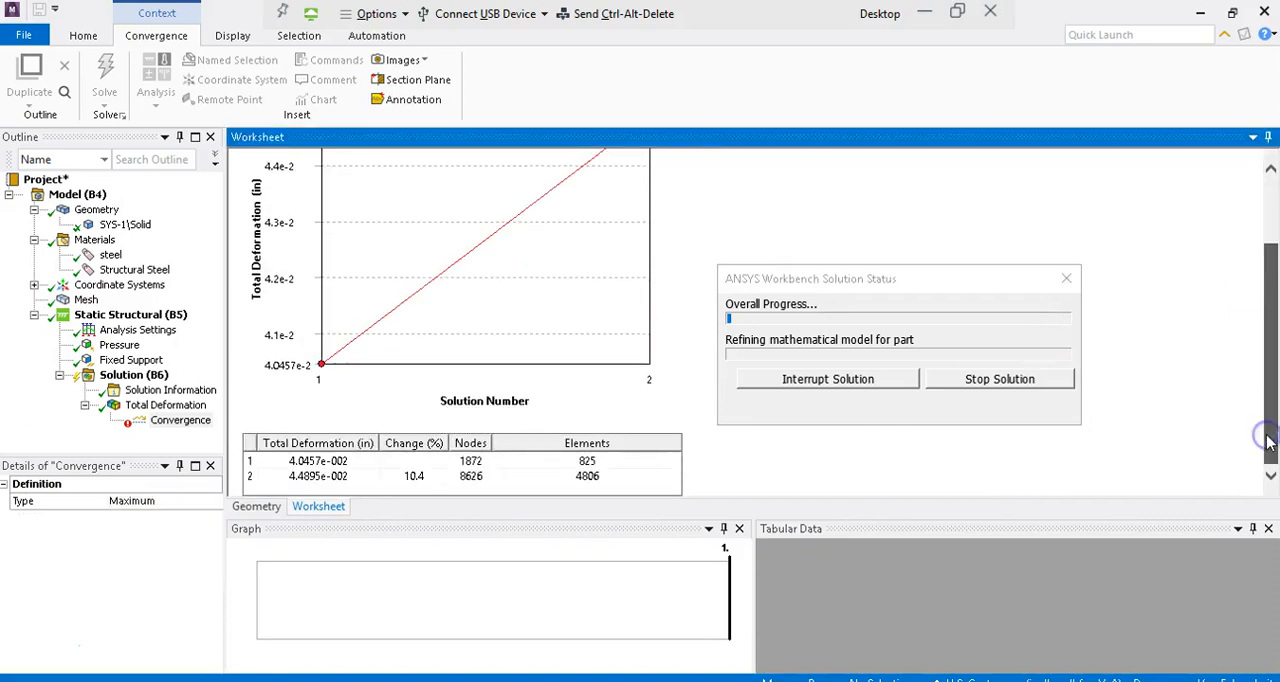
{"action": "left_click", "coordinate": [316, 504]}
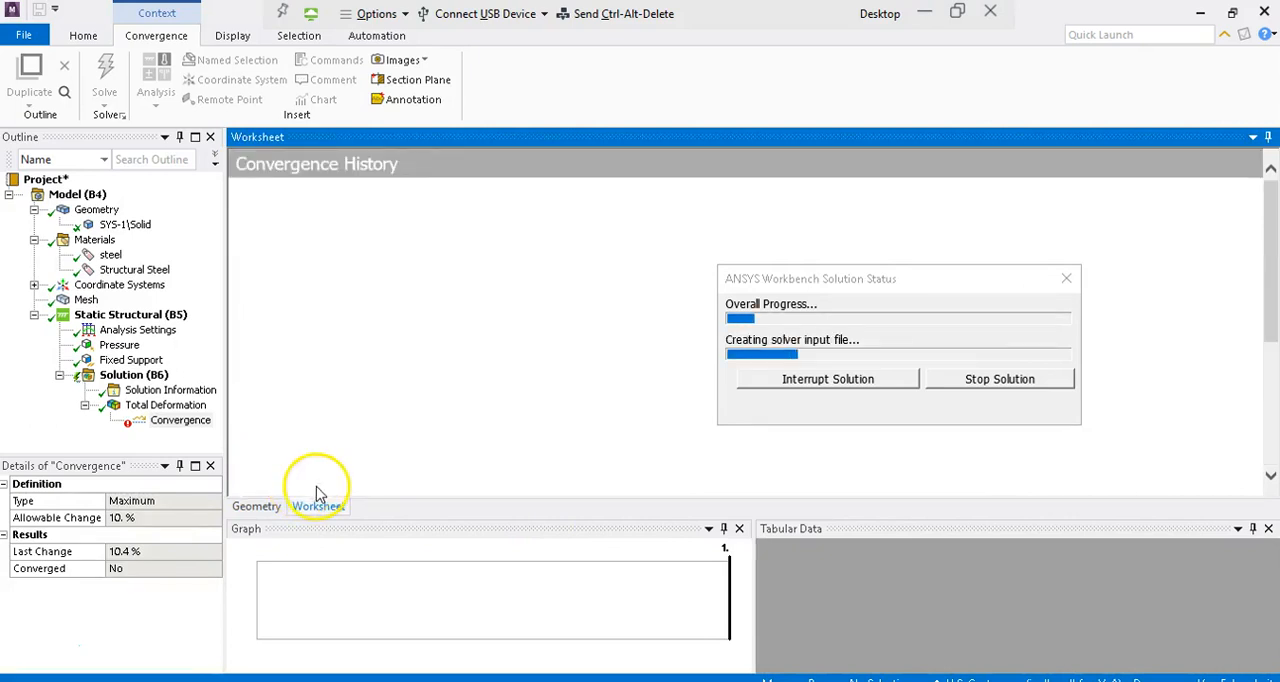
{"action": "left_click", "coordinate": [1270, 444]}
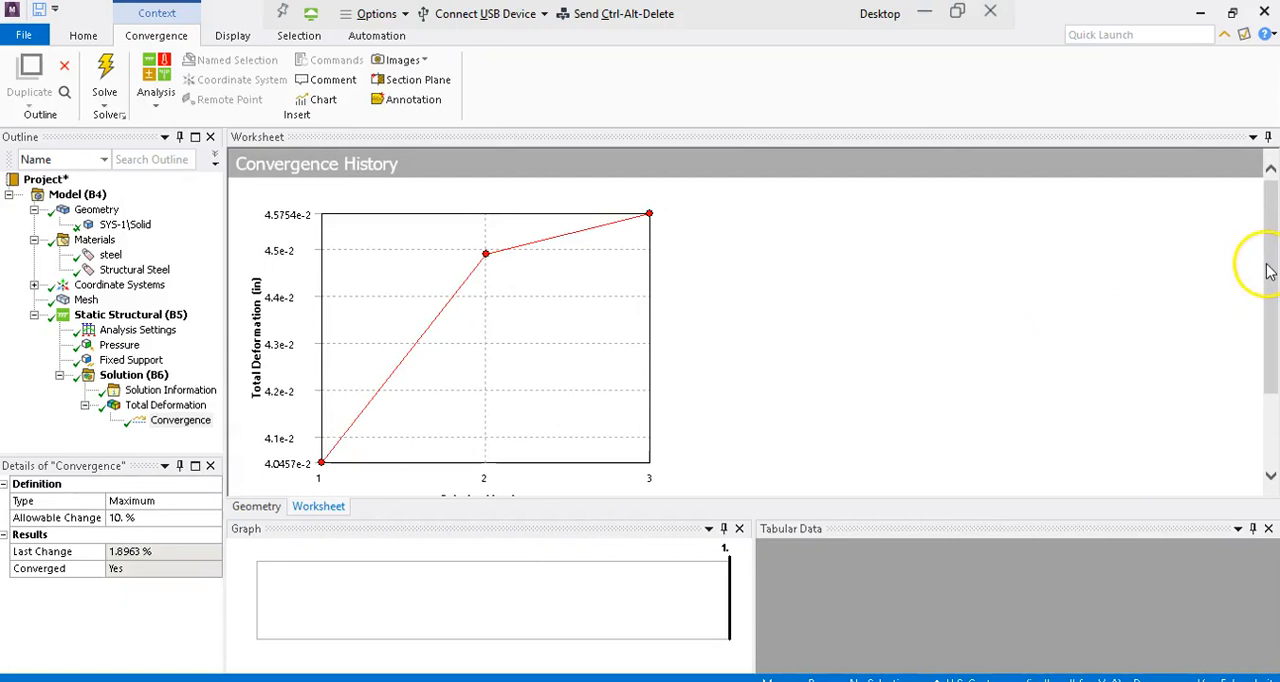
{"action": "left_click_drag", "start_coordinate": [1268, 270], "coordinate": [1268, 352]}
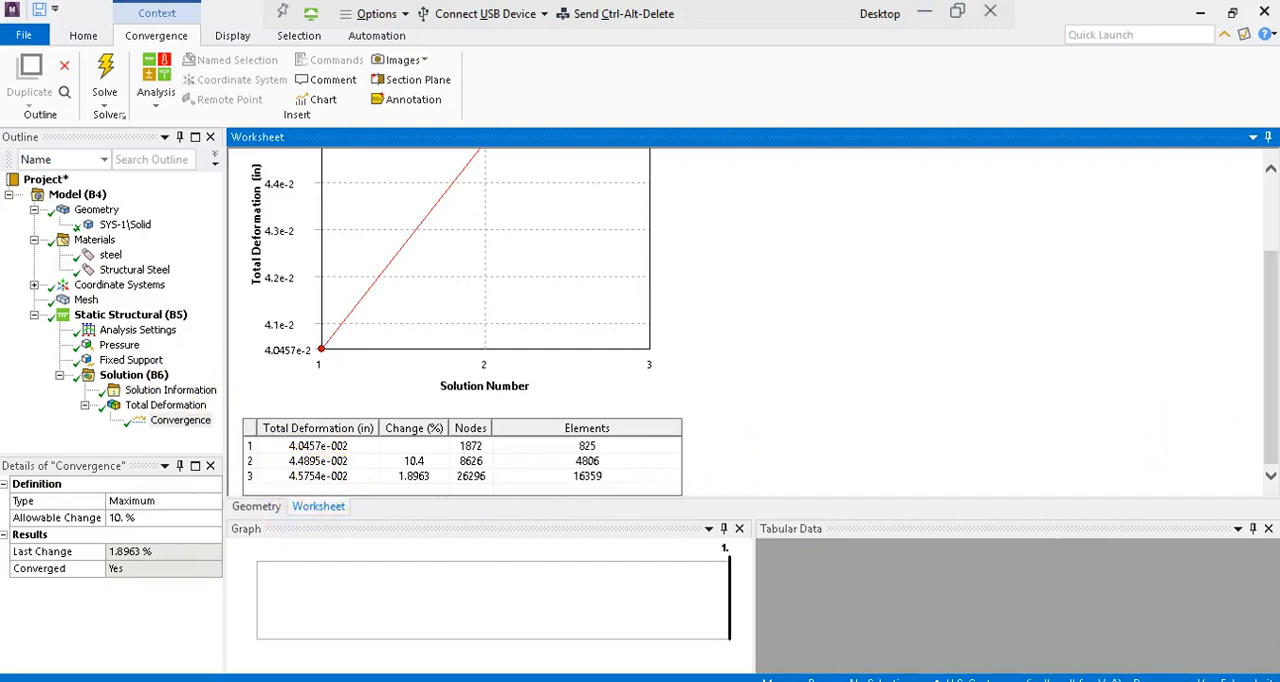
{"action": "left_click_drag", "start_coordinate": [1266, 442], "coordinate": [1262, 386]}
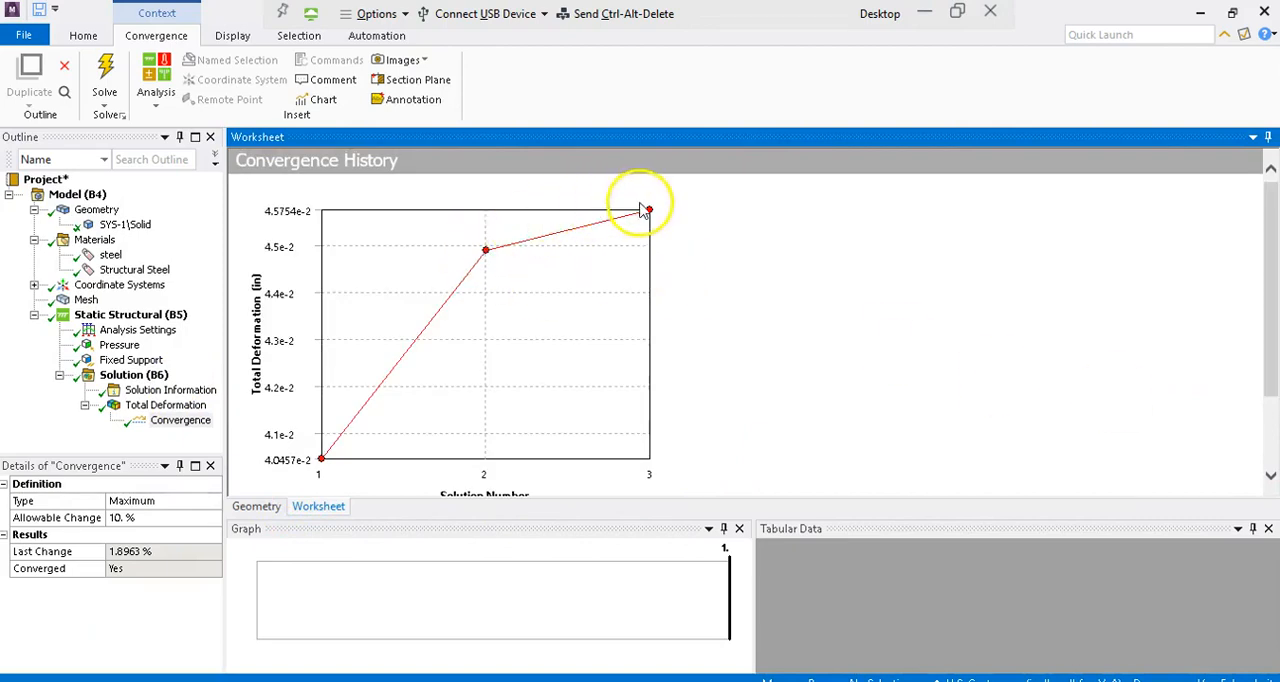
{"action": "left_click", "coordinate": [133, 408]}
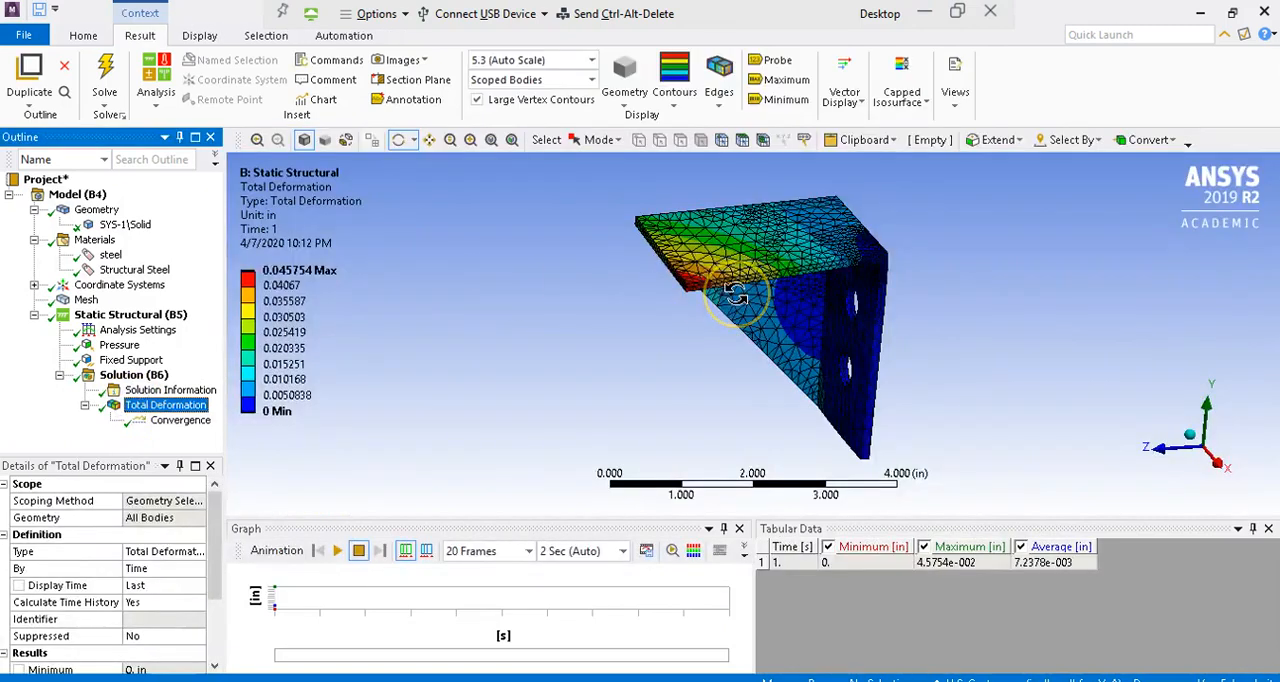
{"action": "left_click_drag", "start_coordinate": [735, 292], "coordinate": [692, 284]}
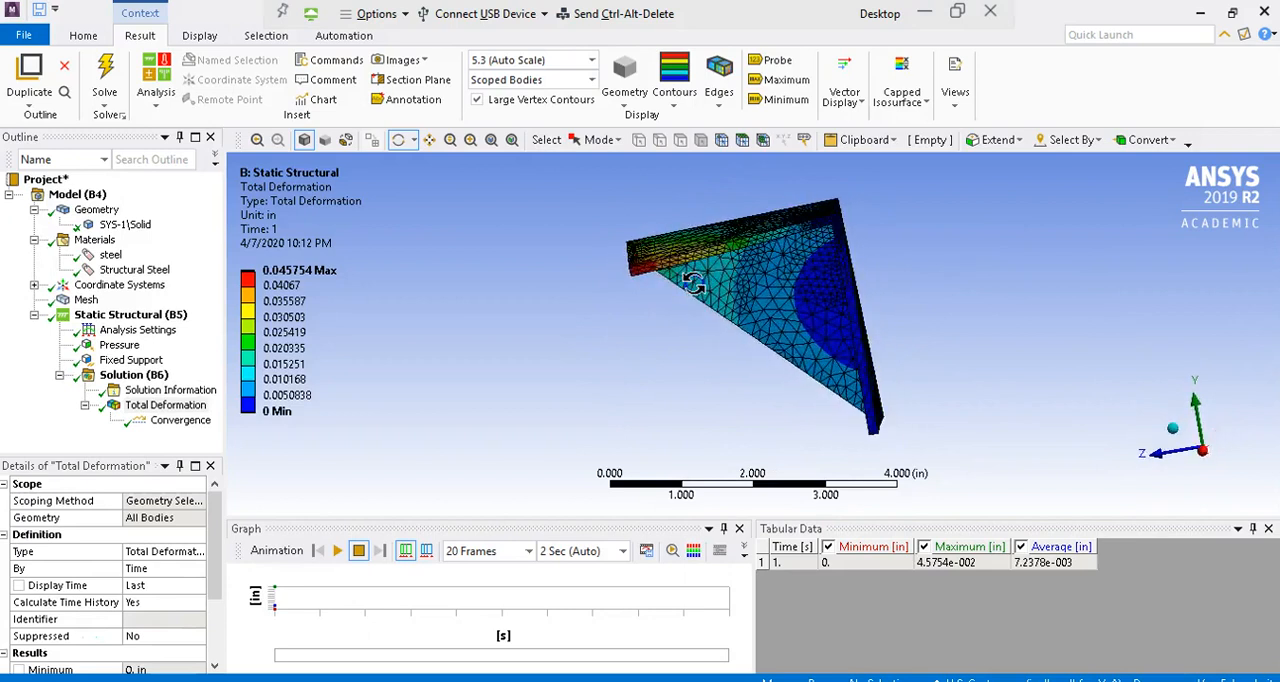
Step: Set the convergence control's allowable change to 1% and solve the analysis again
{"action": "left_click", "coordinate": [188, 421]}
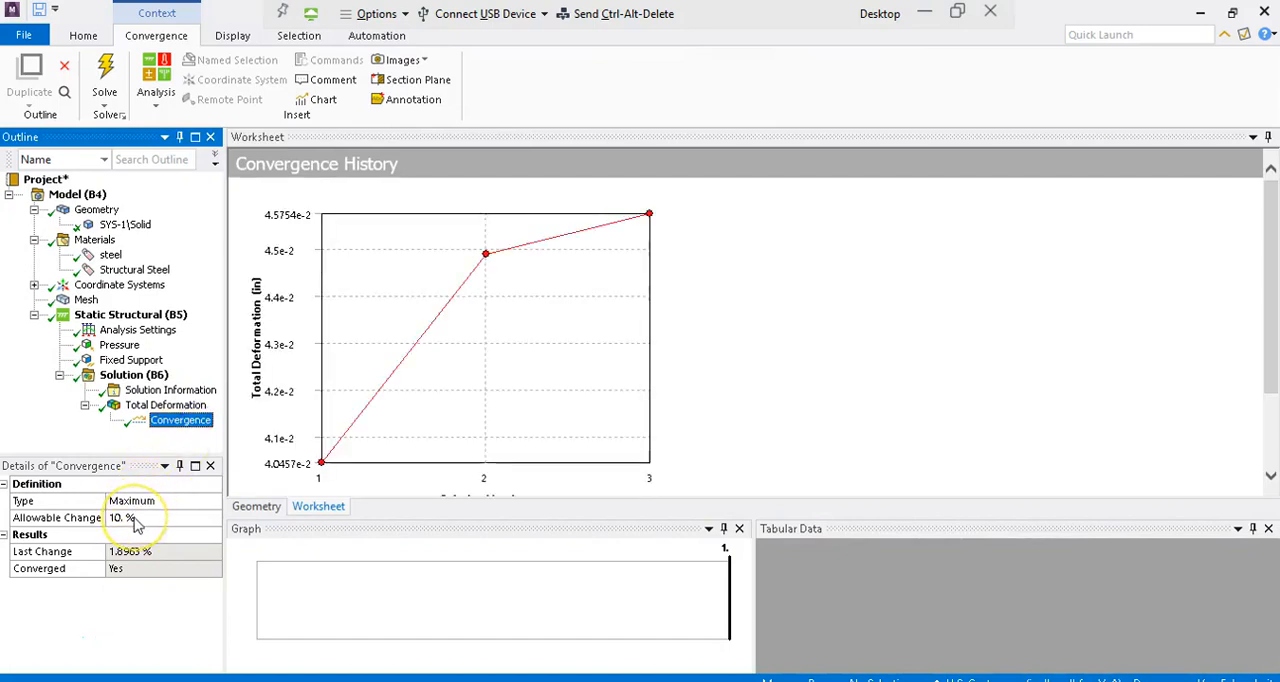
{"action": "left_click", "coordinate": [135, 519]}
{"action": "type", "text": "1"}
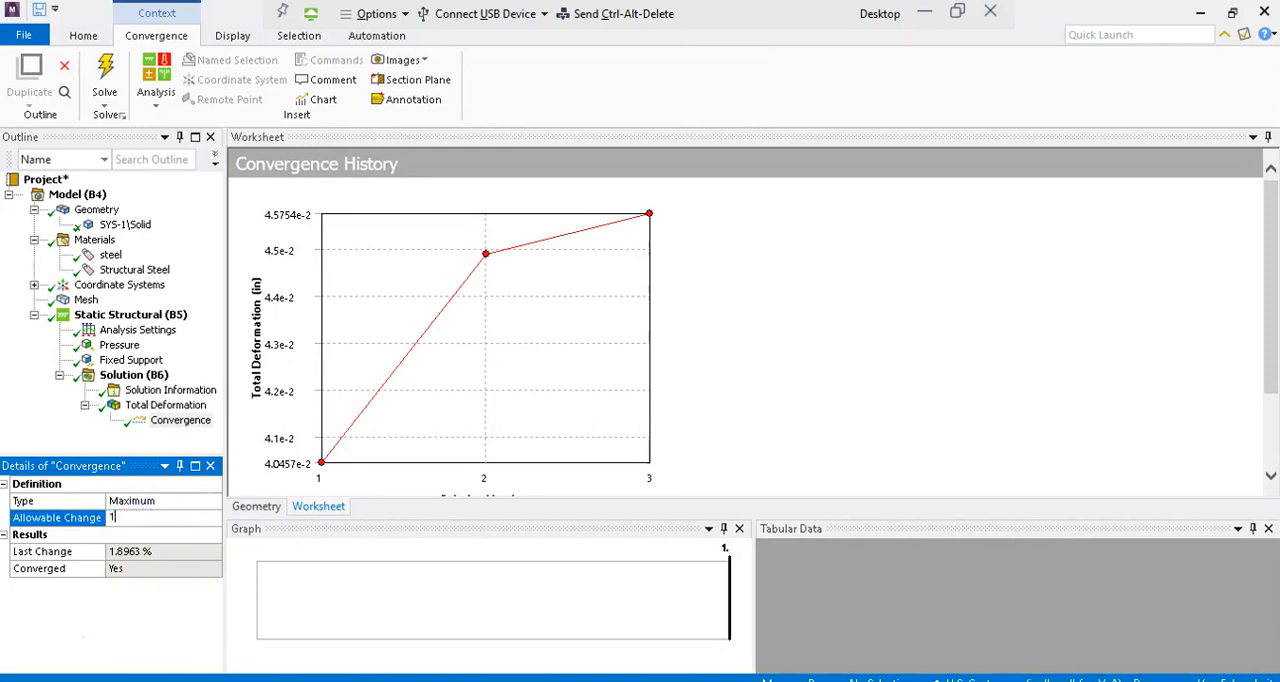
{"action": "key", "text": "Return"}
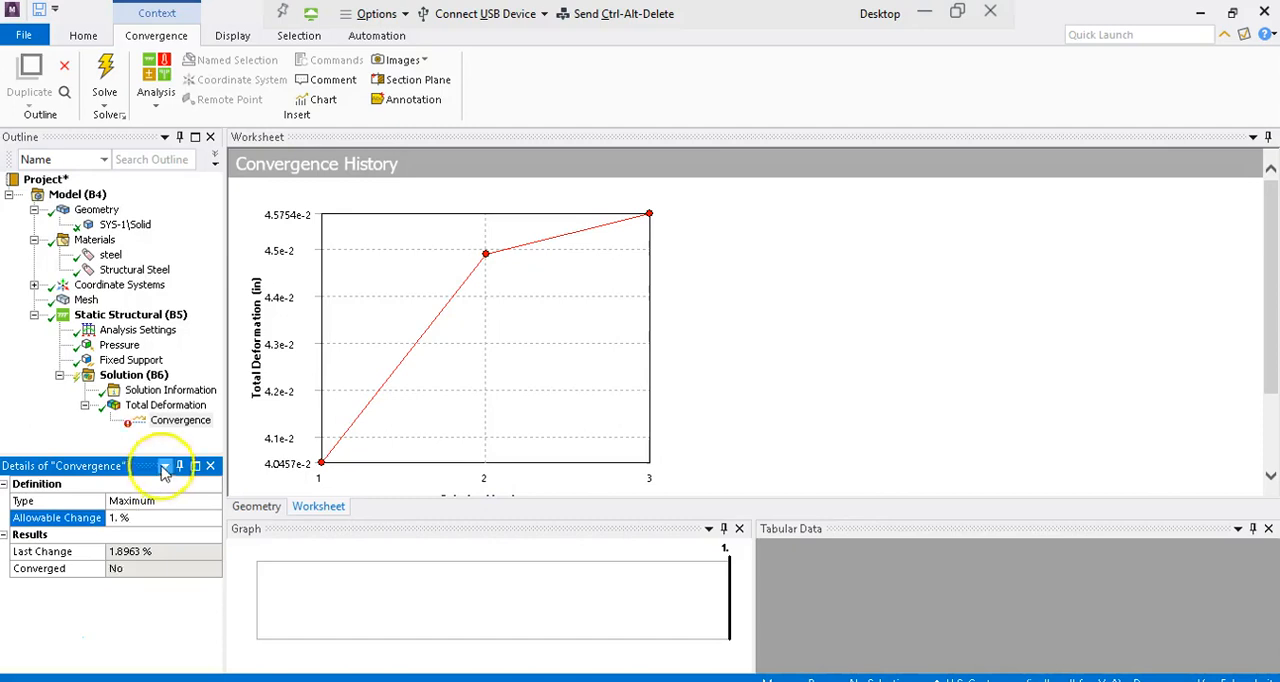
{"action": "left_click", "coordinate": [110, 80]}
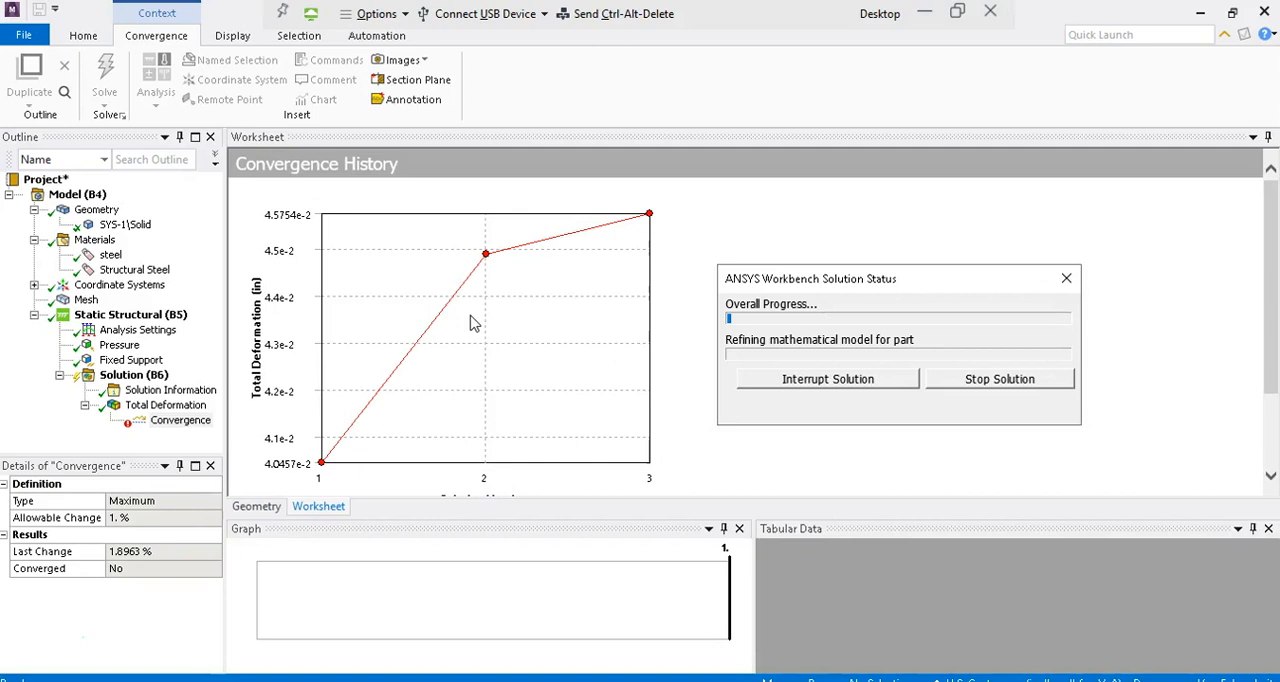
{"action": "left_click", "coordinate": [520, 322]}
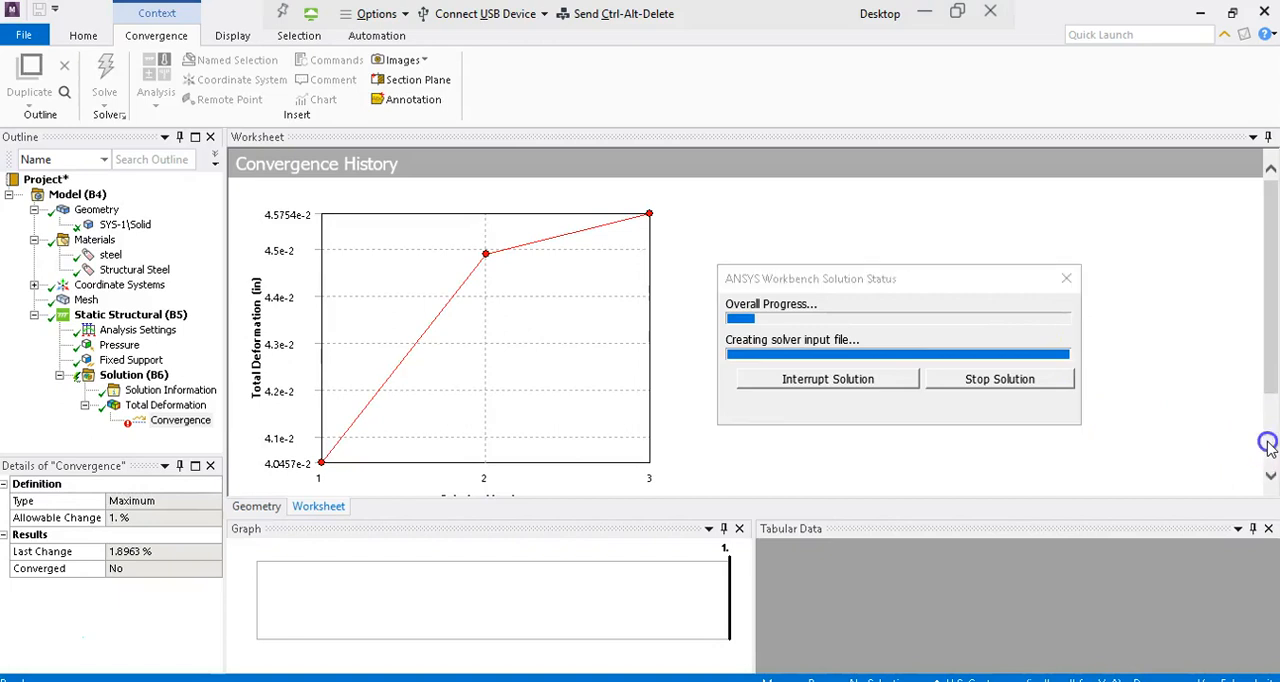
Step: Examine the deformation change, node count and element count of each refinement in the convergence history
{"action": "scroll", "coordinate": [1267, 443], "scroll_direction": "down", "scroll_amount": 3}
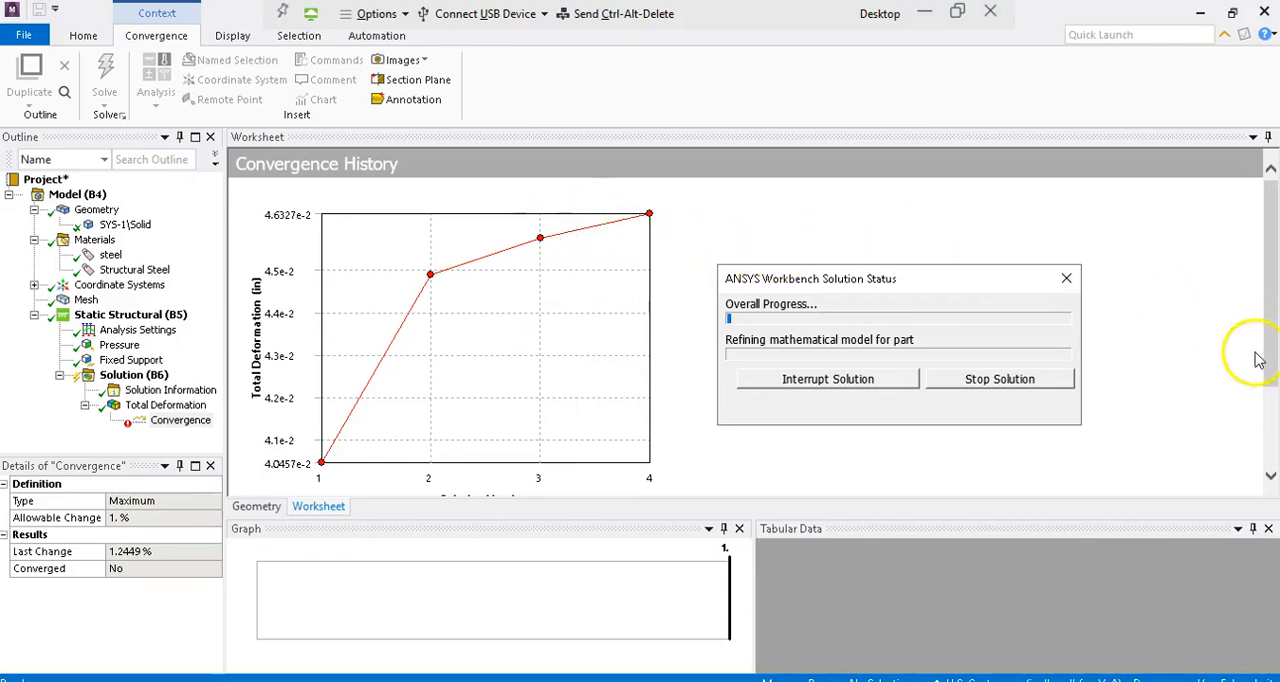
{"action": "left_click_drag", "start_coordinate": [1272, 372], "coordinate": [1273, 470]}
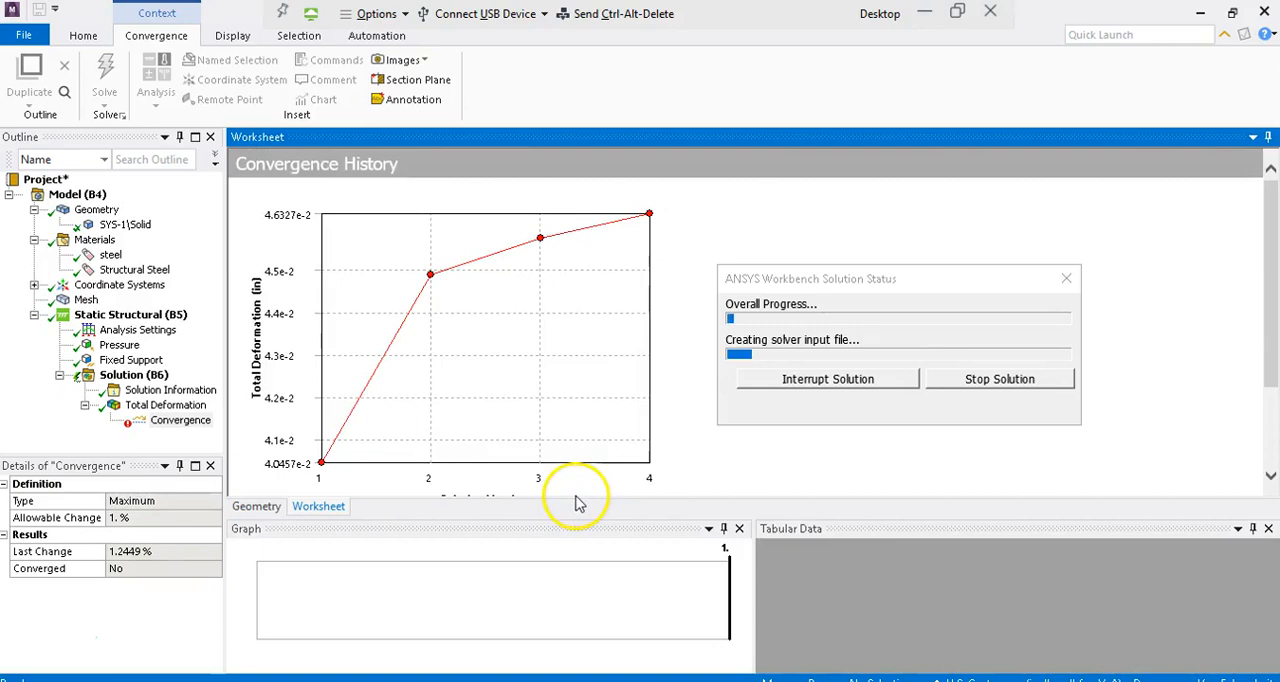
{"action": "left_click", "coordinate": [1270, 455]}
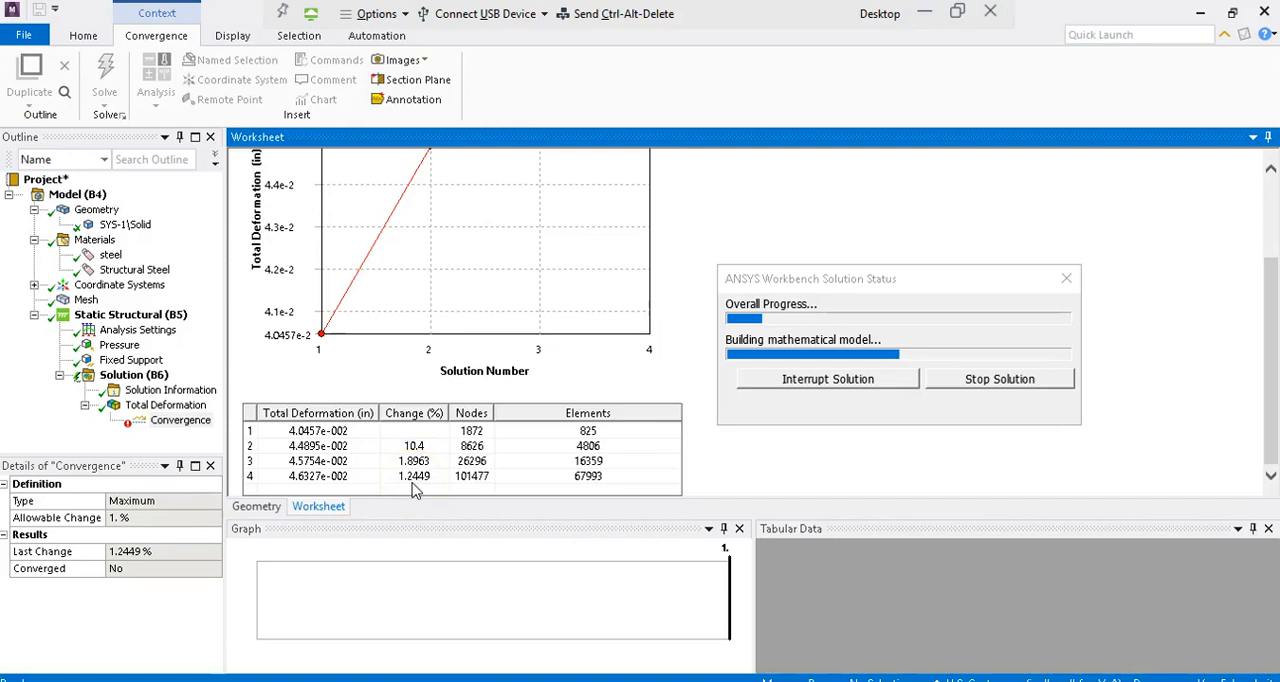
{"action": "left_click", "coordinate": [452, 414]}
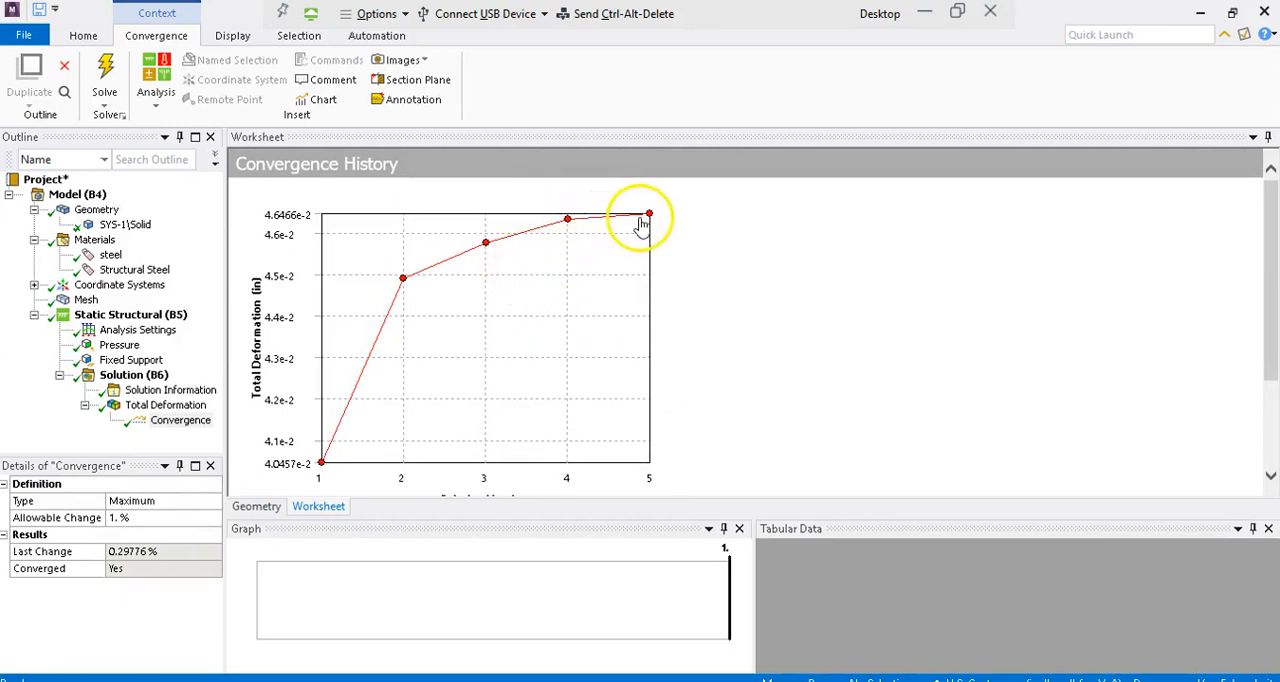
{"action": "left_click", "coordinate": [1270, 440]}
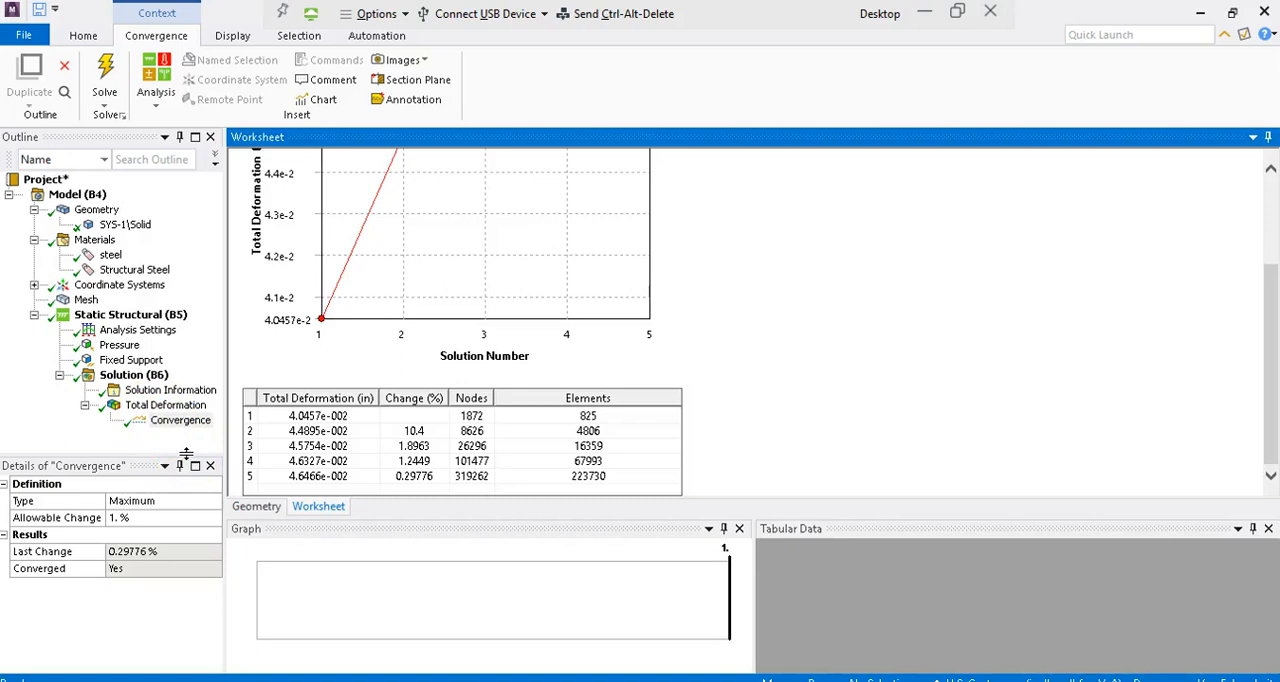
{"action": "left_click", "coordinate": [421, 500]}
Step: Display the total deformation contour of the refined solution and inspect the bracket and its colour legend
{"action": "left_click", "coordinate": [172, 408]}
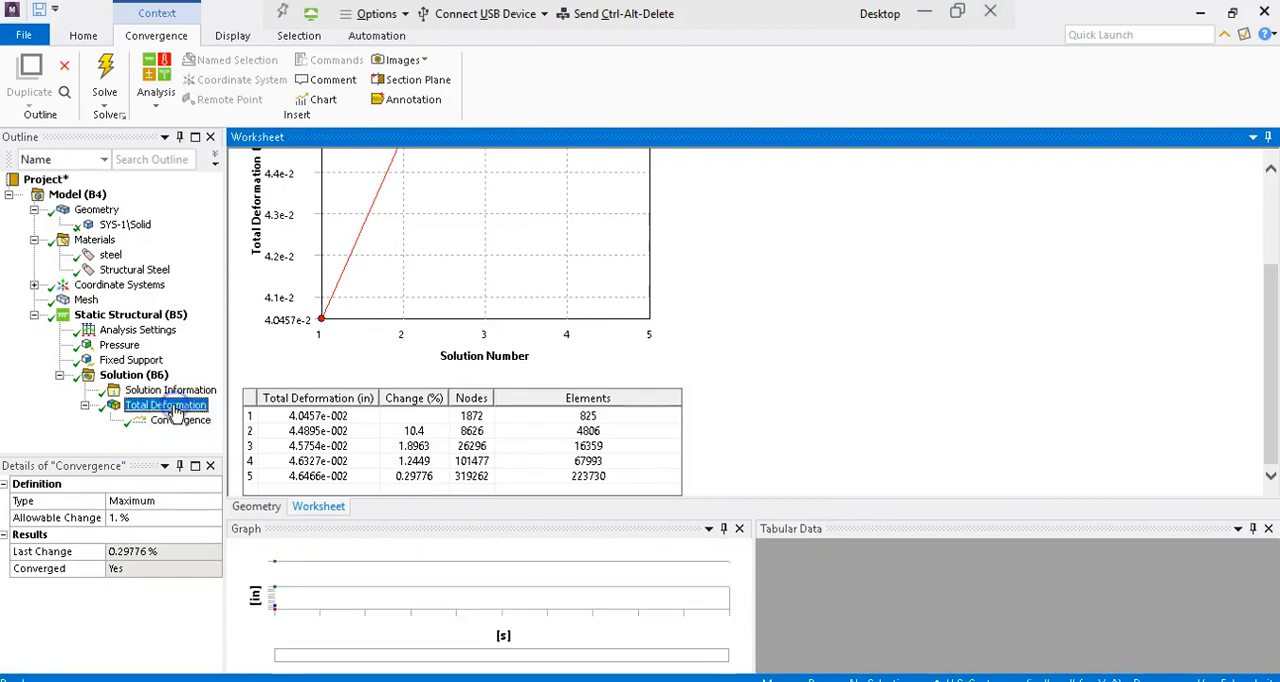
{"action": "left_click", "coordinate": [651, 317]}
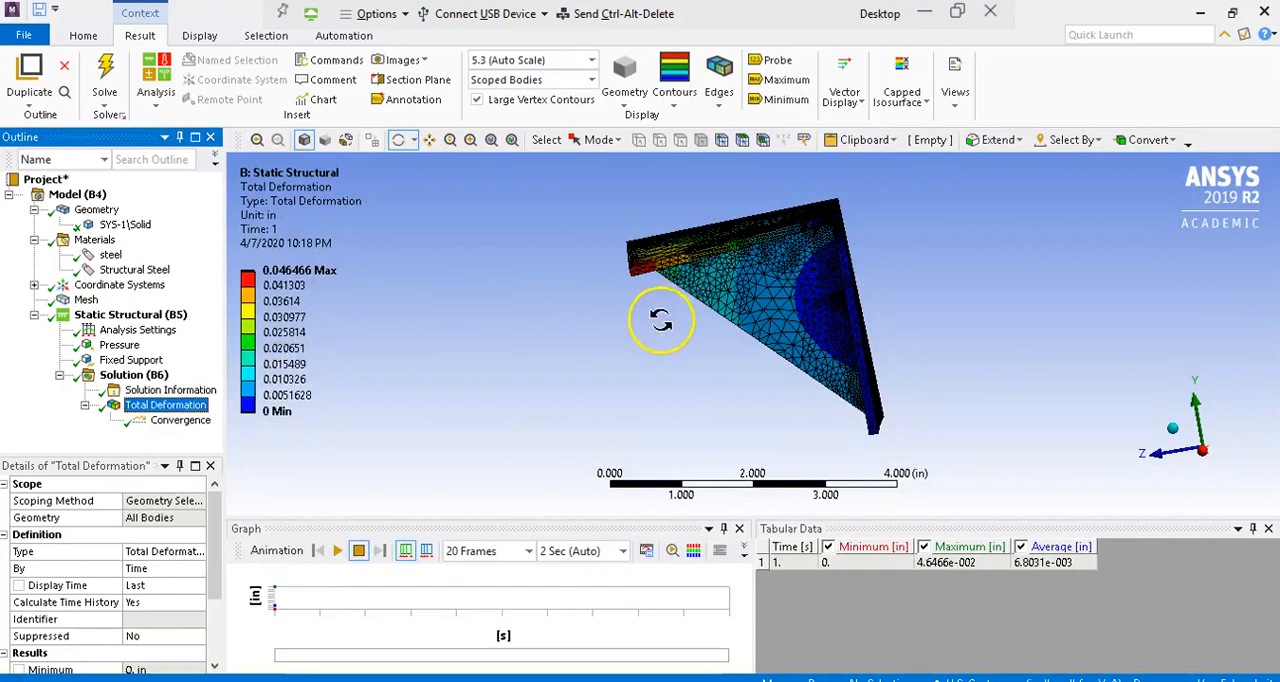
{"action": "left_click_drag", "start_coordinate": [669, 320], "coordinate": [794, 320]}
{"action": "left_click", "coordinate": [315, 288]}
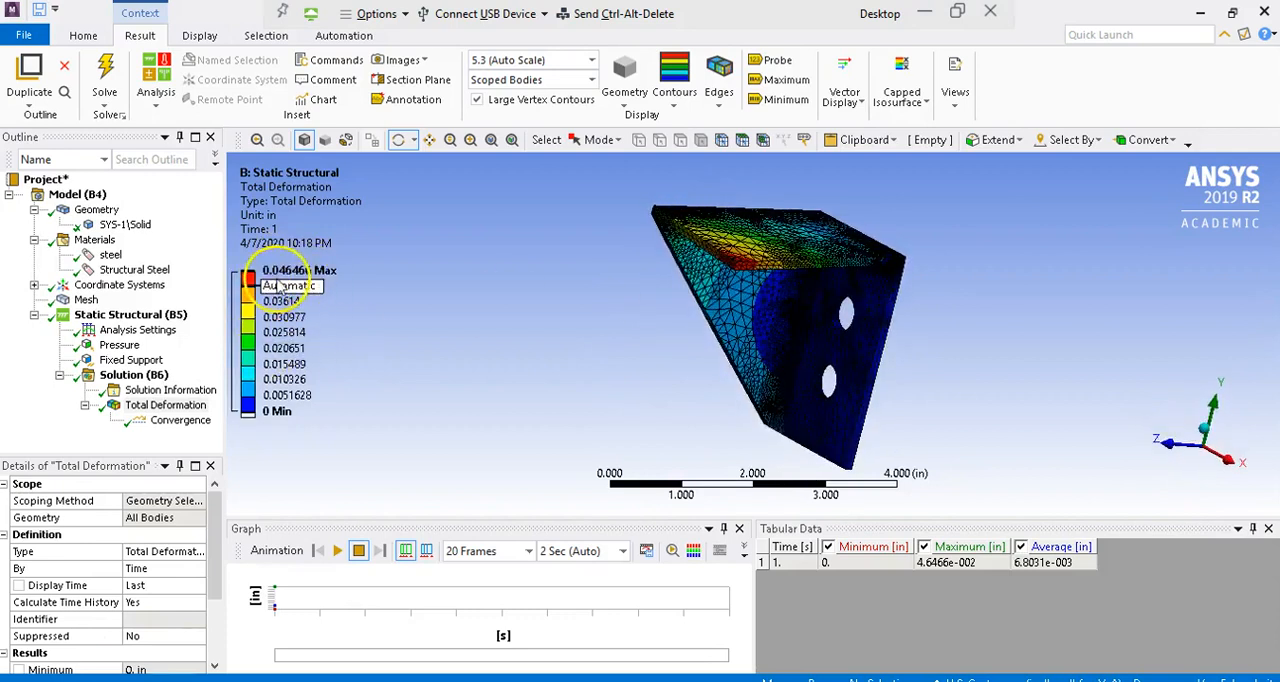
{"action": "left_click", "coordinate": [296, 284]}
{"action": "left_click", "coordinate": [297, 287]}
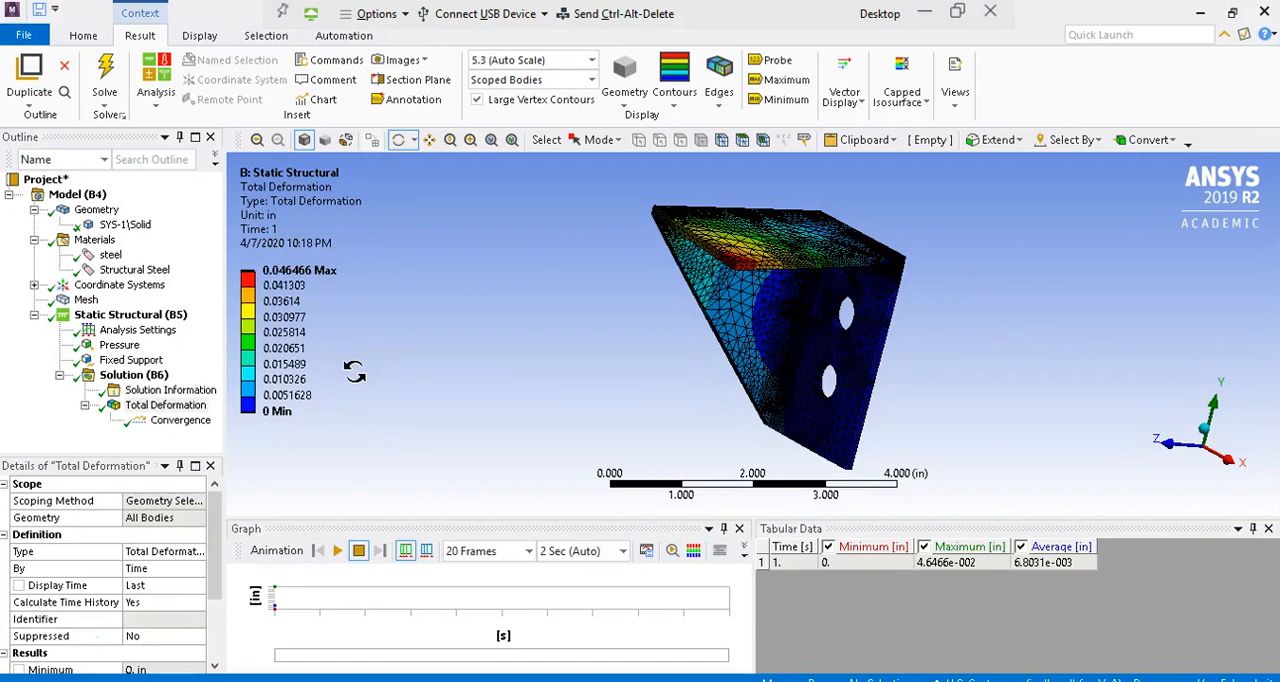
Step: Play the animation of the bracket's total deformation and pause it
{"action": "left_click", "coordinate": [338, 550]}
{"action": "left_click", "coordinate": [338, 550]}
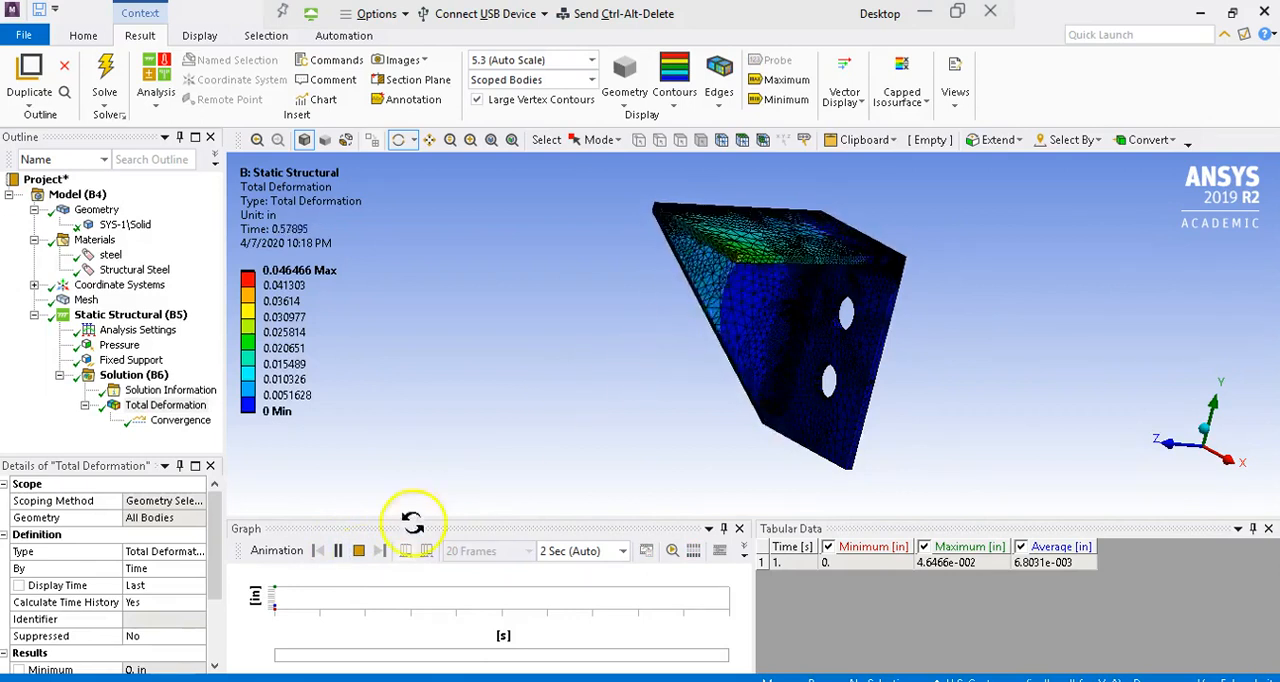
{"action": "left_click", "coordinate": [338, 551]}
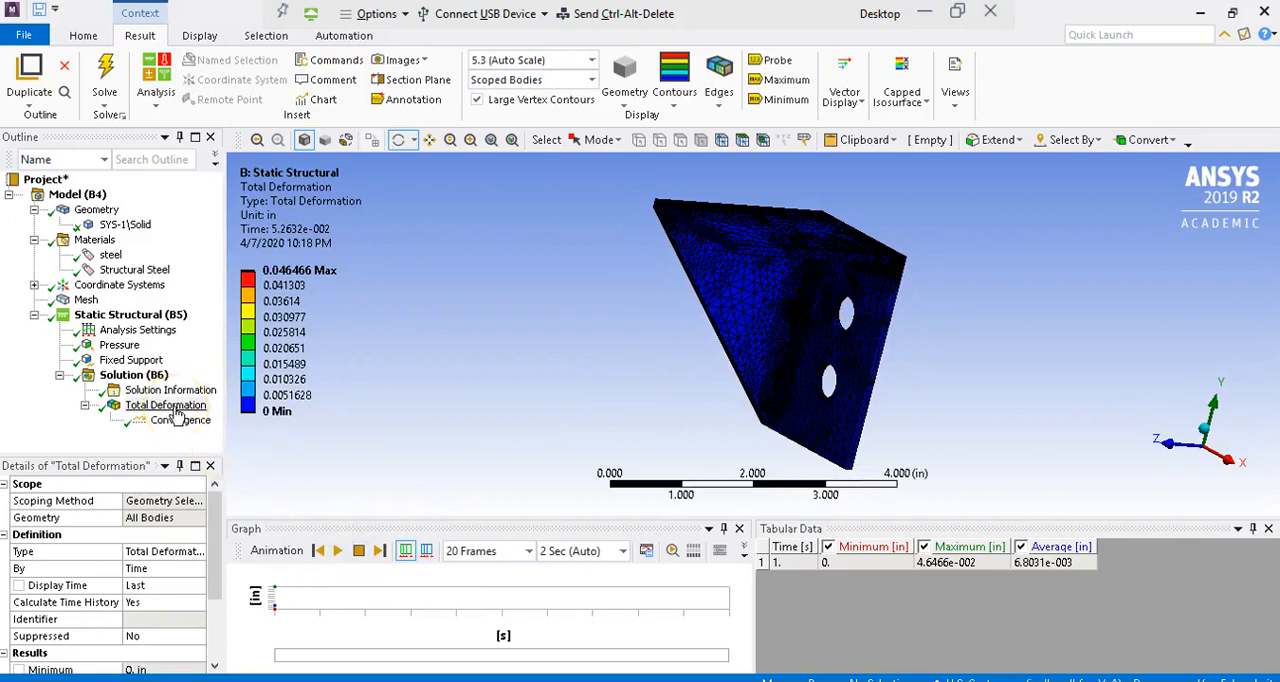
Step: Add an equivalent (von-Mises) stress result for the whole bracket, solve it and inspect the stress contour
{"action": "left_click", "coordinate": [152, 376]}
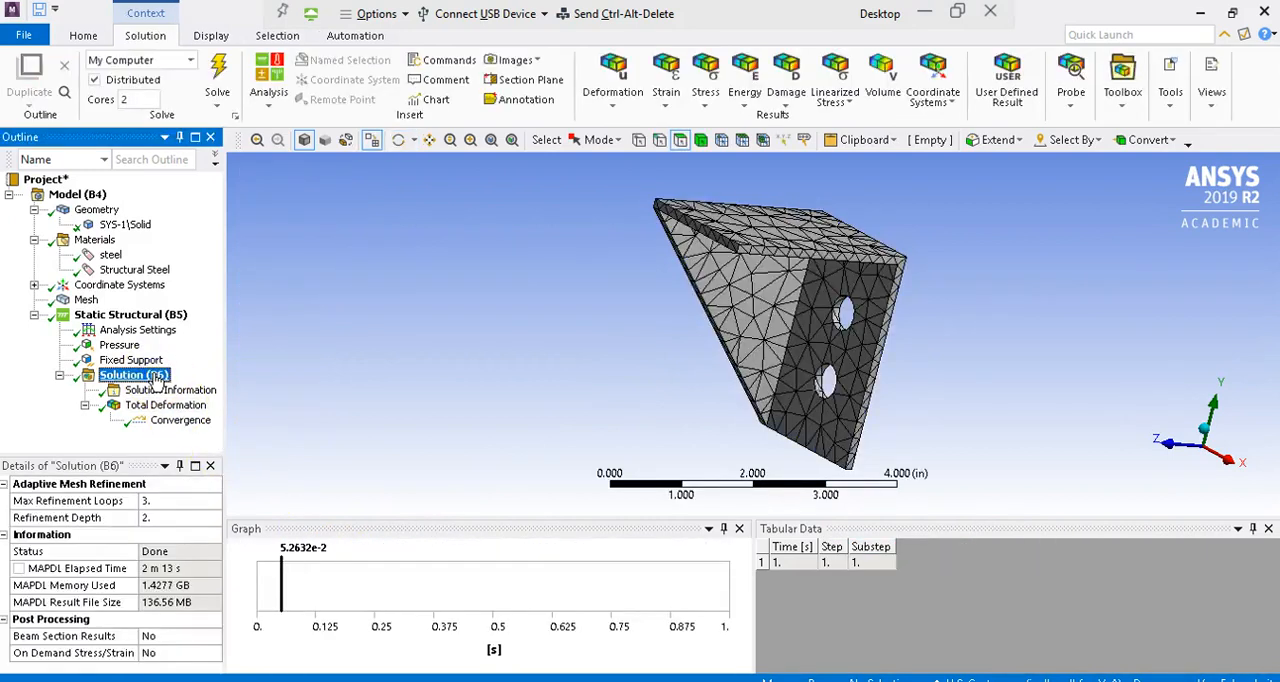
{"action": "left_click", "coordinate": [707, 100]}
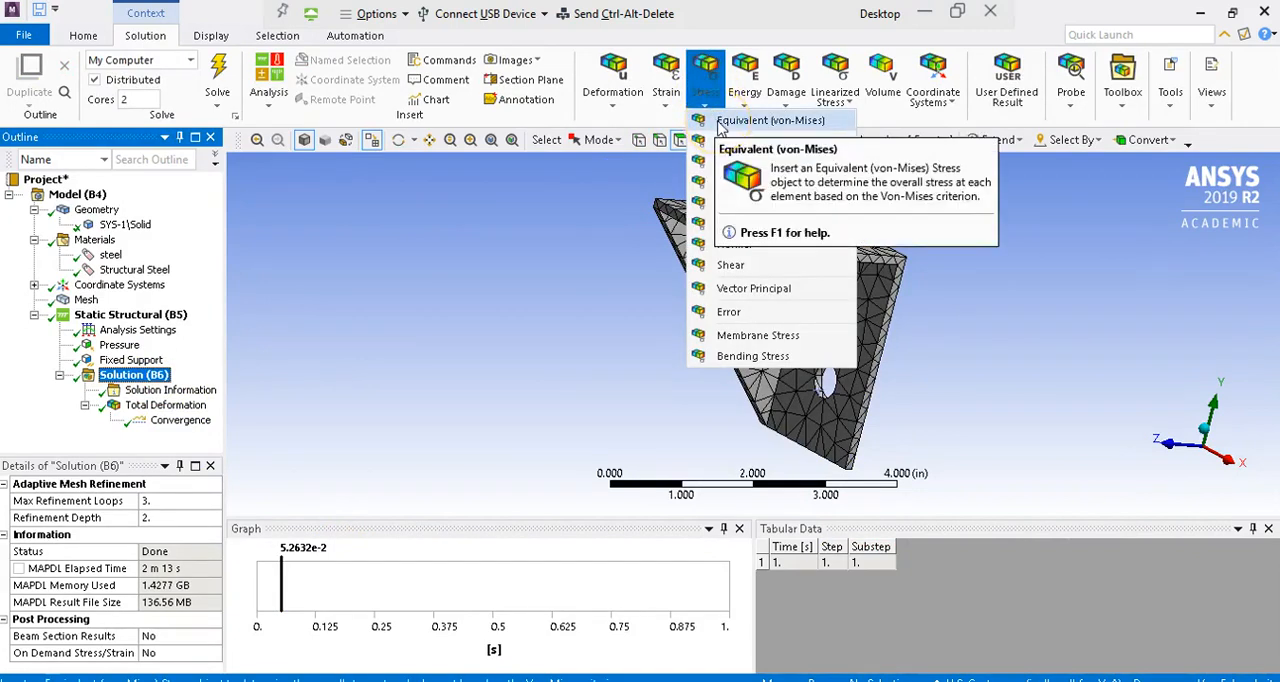
{"action": "left_click", "coordinate": [720, 122]}
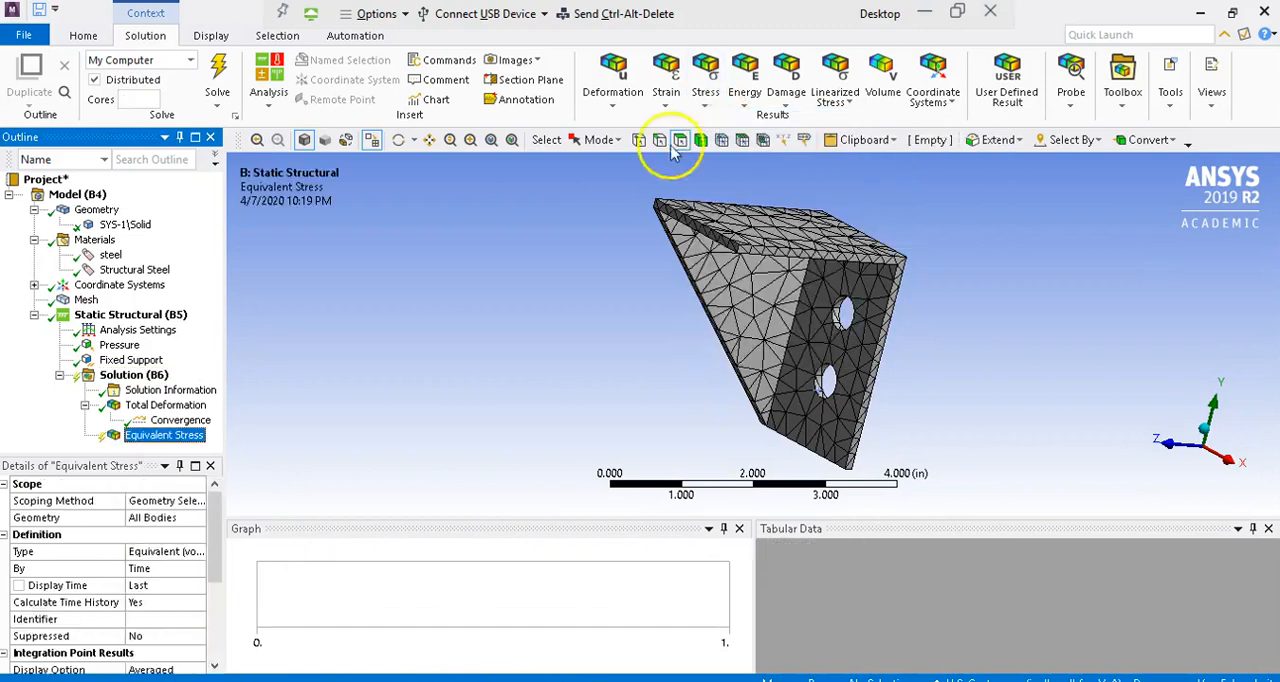
{"action": "left_click", "coordinate": [218, 68]}
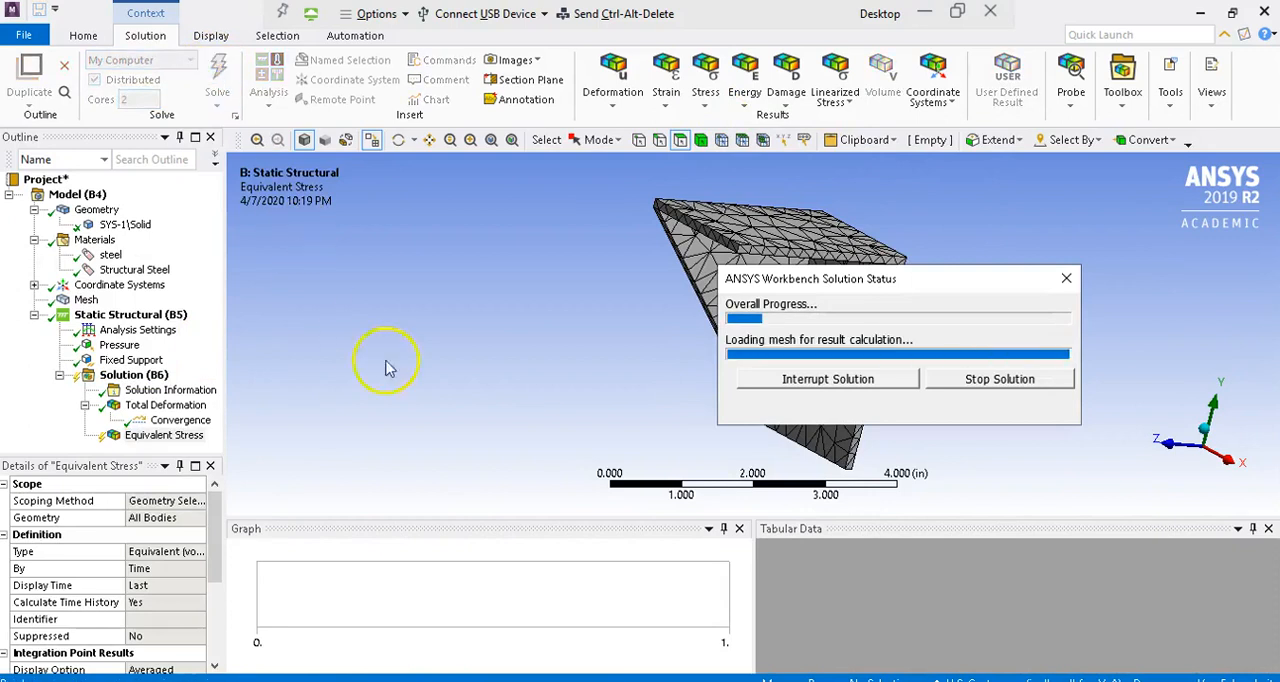
{"action": "left_click", "coordinate": [170, 436]}
{"action": "left_click_drag", "start_coordinate": [620, 366], "coordinate": [391, 354]}
{"action": "left_click_drag", "start_coordinate": [635, 362], "coordinate": [950, 300]}
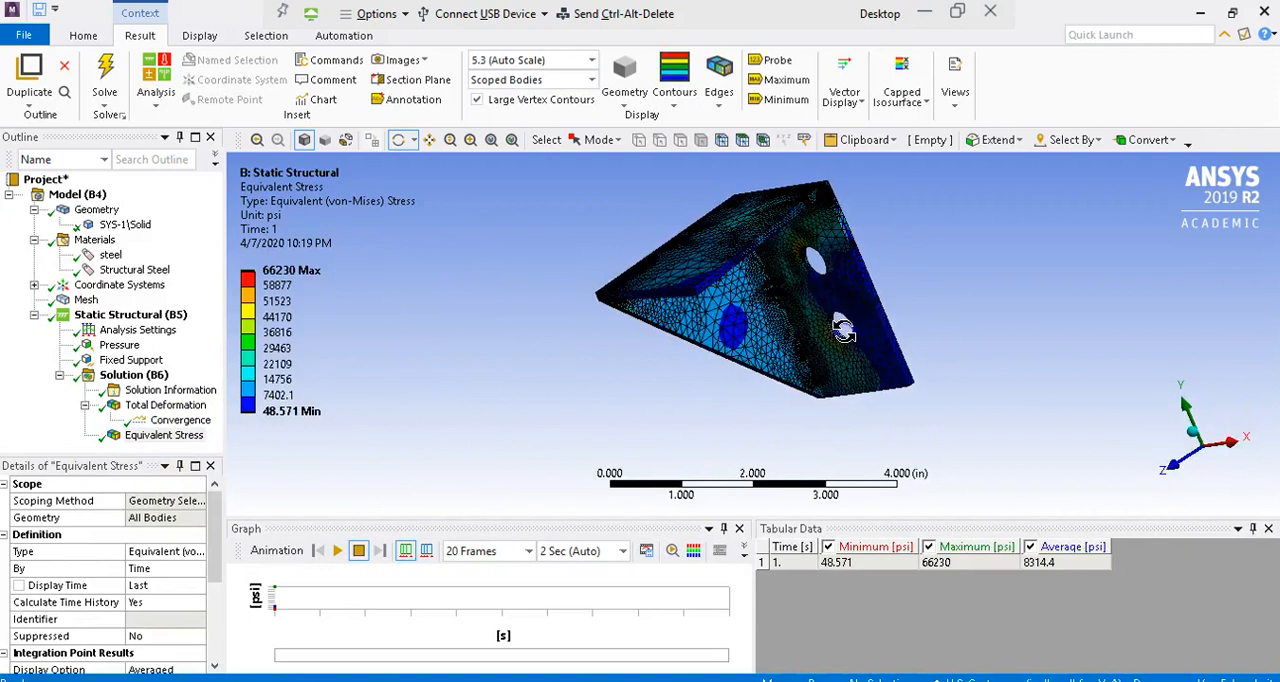
Step: Turn on the maximum and minimum annotations for the equivalent stress result and inspect their locations on the bracket
{"action": "left_click", "coordinate": [776, 80]}
{"action": "left_click_drag", "start_coordinate": [845, 270], "coordinate": [600, 391]}
{"action": "left_click_drag", "start_coordinate": [697, 360], "coordinate": [697, 360]}
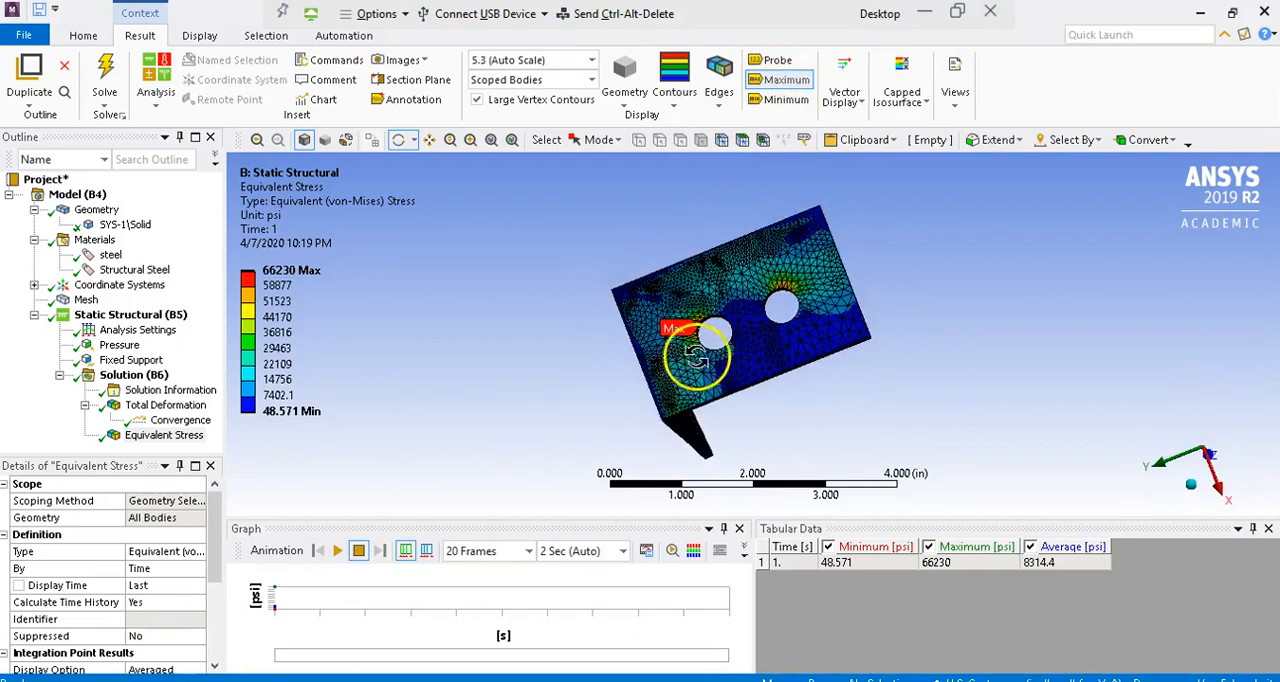
{"action": "scroll", "coordinate": [700, 352], "scroll_direction": "up", "scroll_amount": 2}
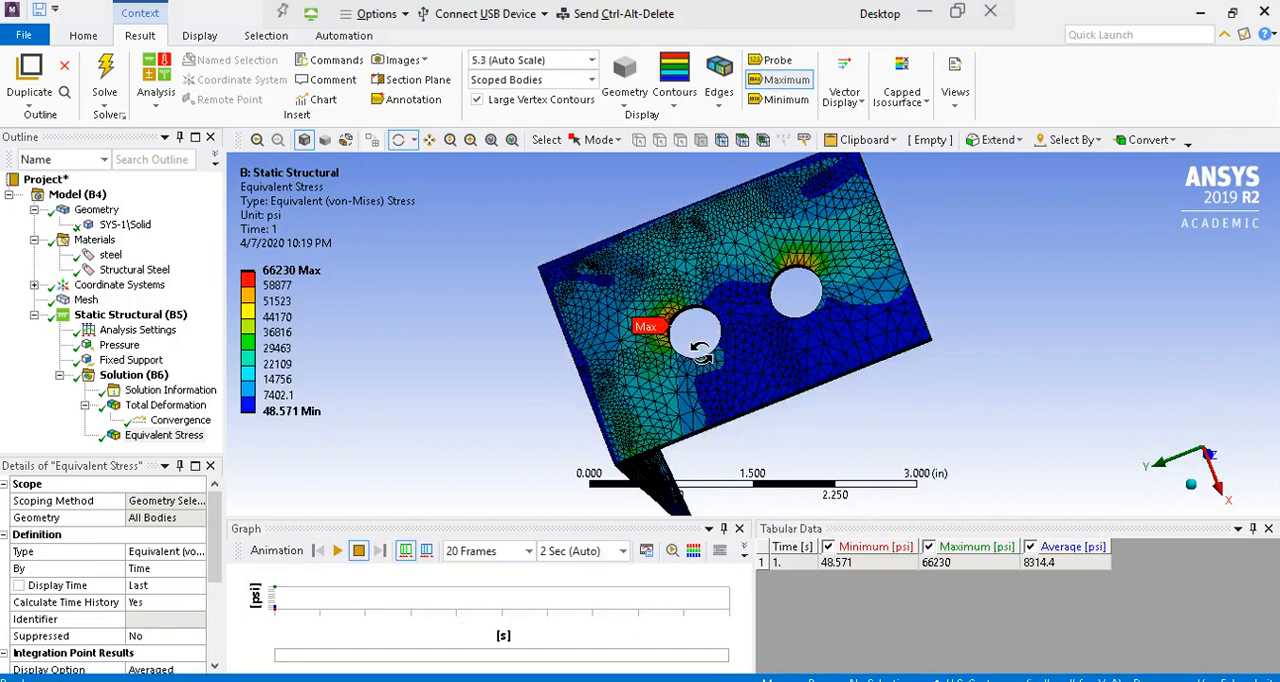
{"action": "scroll", "coordinate": [700, 352], "scroll_direction": "up", "scroll_amount": 2}
{"action": "left_click_drag", "start_coordinate": [672, 335], "coordinate": [417, 366]}
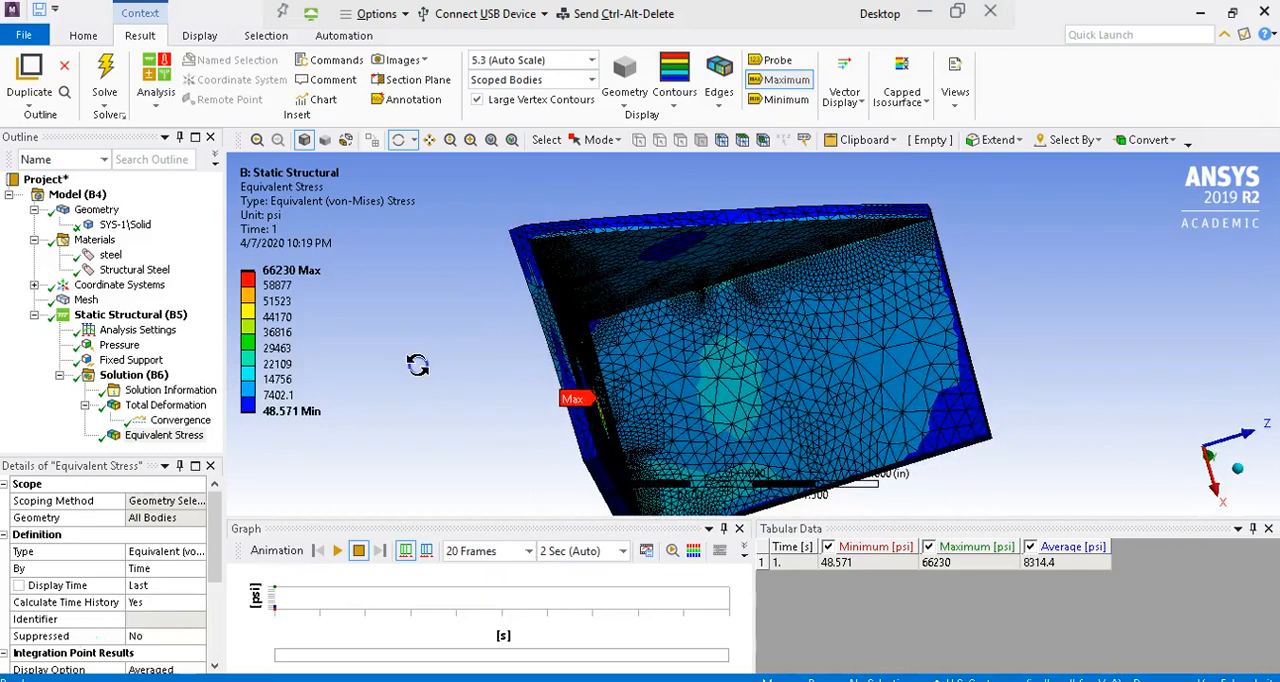
{"action": "left_click", "coordinate": [780, 99]}
{"action": "left_click_drag", "start_coordinate": [745, 290], "coordinate": [997, 434]}
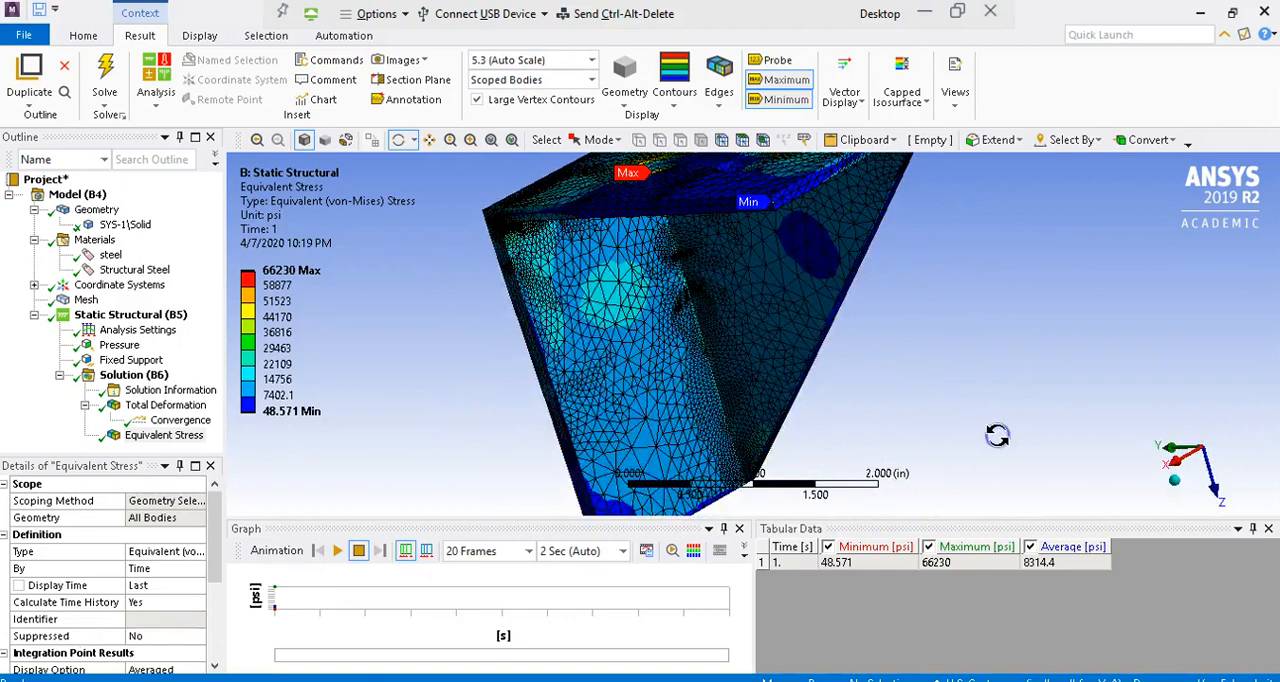
Step: Display the total deformation result and examine where its maximum and minimum lie on the fitted bracket model
{"action": "left_click", "coordinate": [194, 407]}
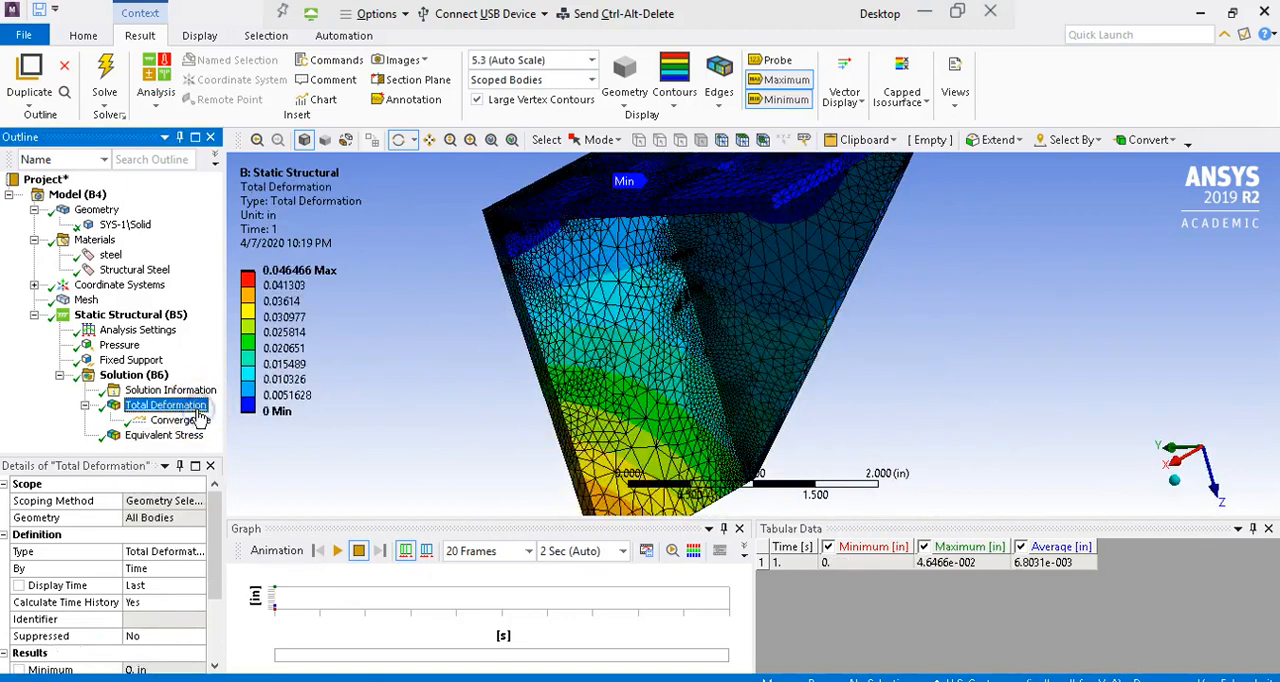
{"action": "left_click_drag", "start_coordinate": [600, 255], "coordinate": [674, 371]}
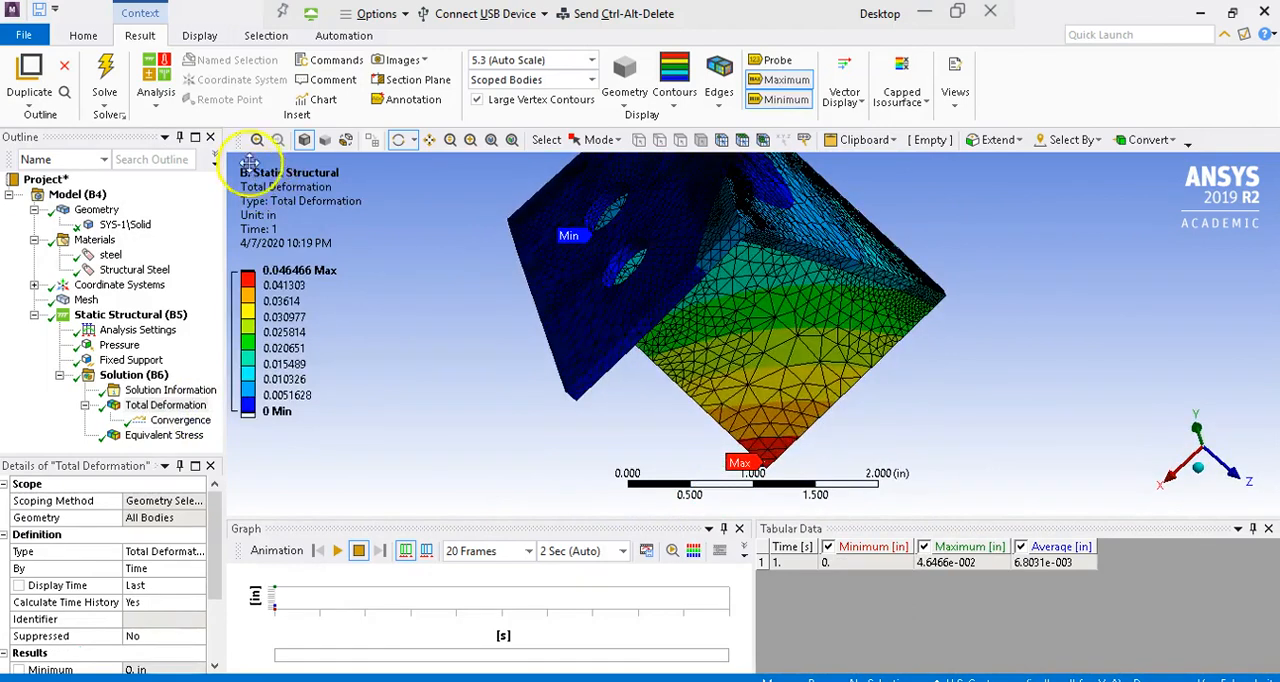
{"action": "left_click", "coordinate": [400, 141]}
{"action": "left_click_drag", "start_coordinate": [529, 214], "coordinate": [325, 209]}
{"action": "left_click_drag", "start_coordinate": [713, 200], "coordinate": [713, 200]}
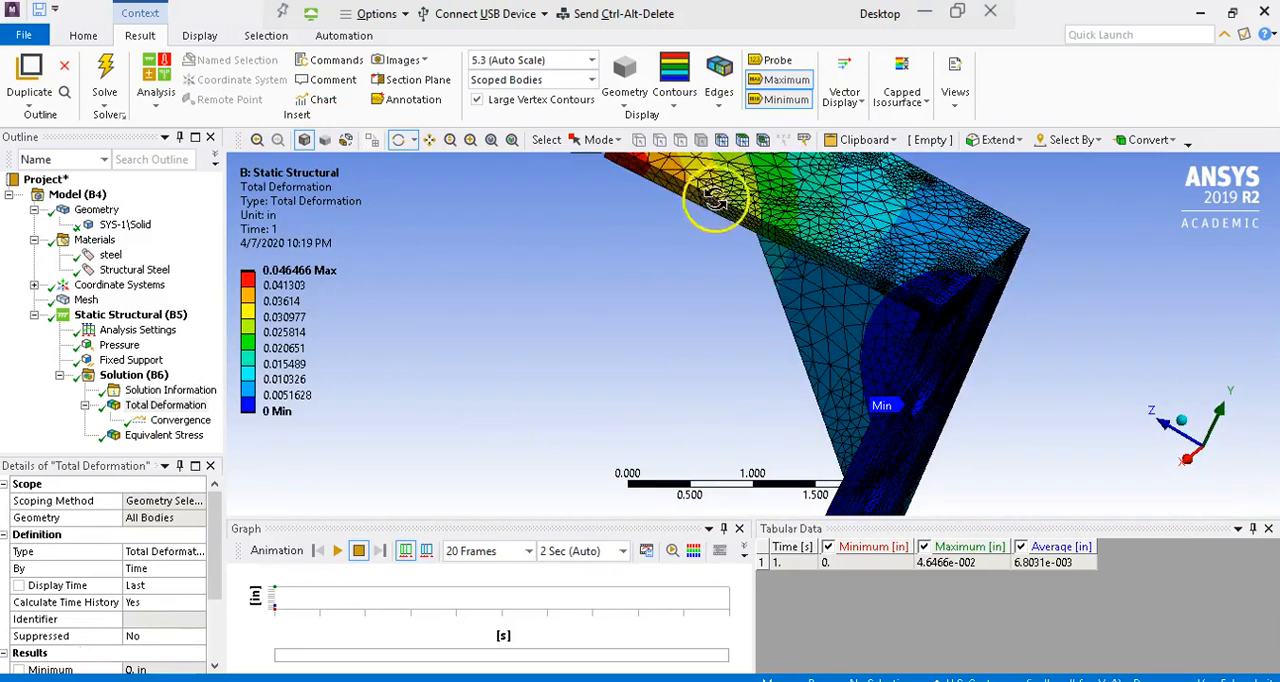
{"action": "left_click", "coordinate": [492, 143]}
{"action": "left_click_drag", "start_coordinate": [667, 234], "coordinate": [791, 382]}
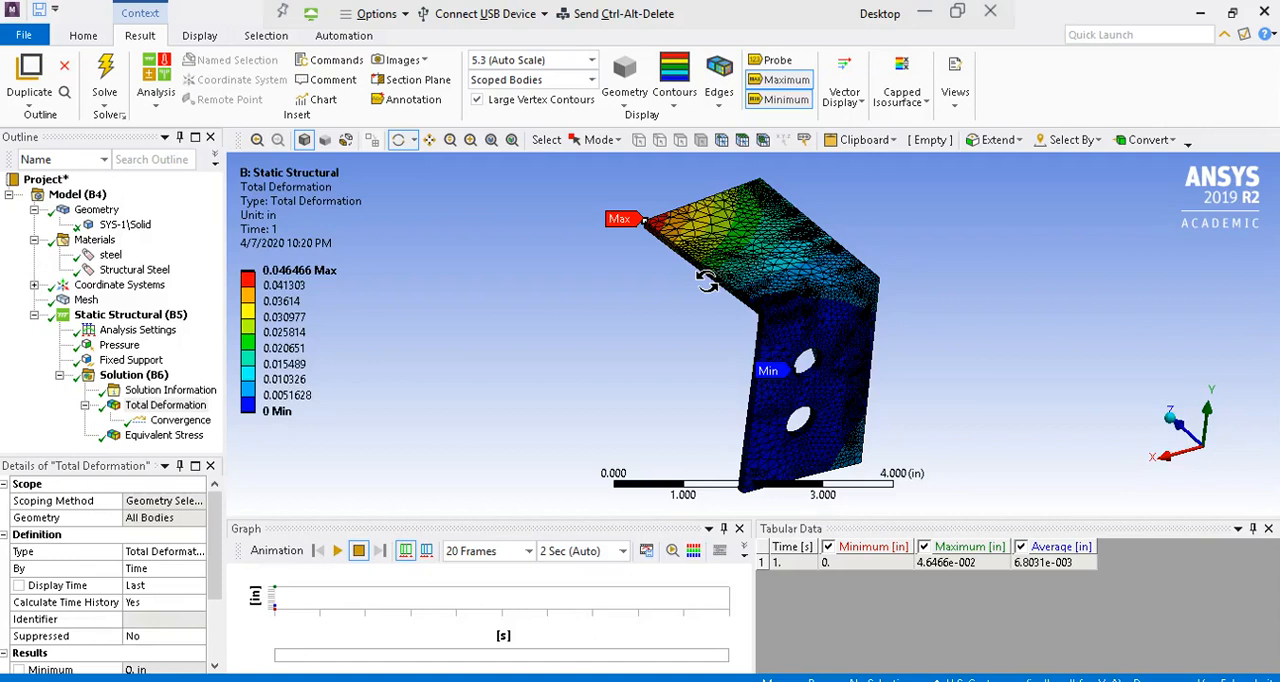
{"action": "mouse_move", "coordinate": [707, 283]}
{"action": "left_mouse_down"}
{"action": "mouse_move", "coordinate": [646, 378]}
{"action": "mouse_move", "coordinate": [870, 383]}
{"action": "mouse_move", "coordinate": [737, 449]}
{"action": "mouse_move", "coordinate": [591, 423]}
{"action": "mouse_move", "coordinate": [727, 360]}
{"action": "mouse_move", "coordinate": [847, 266]}
{"action": "left_mouse_up"}
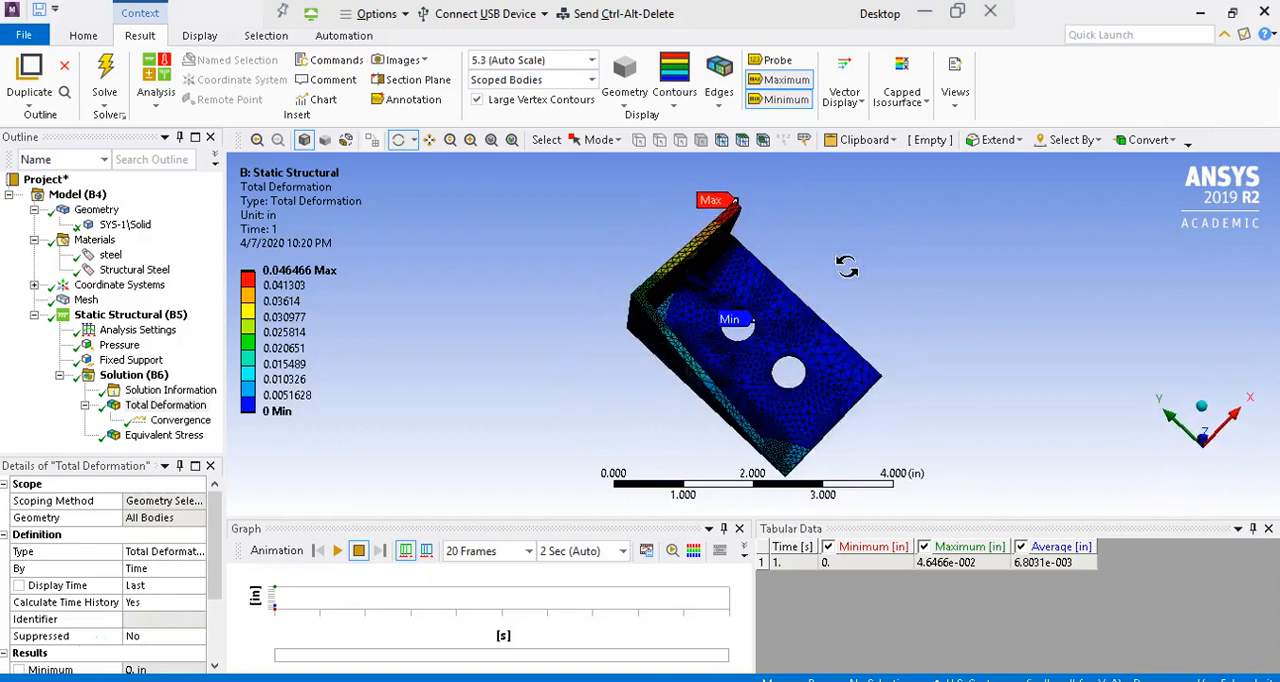